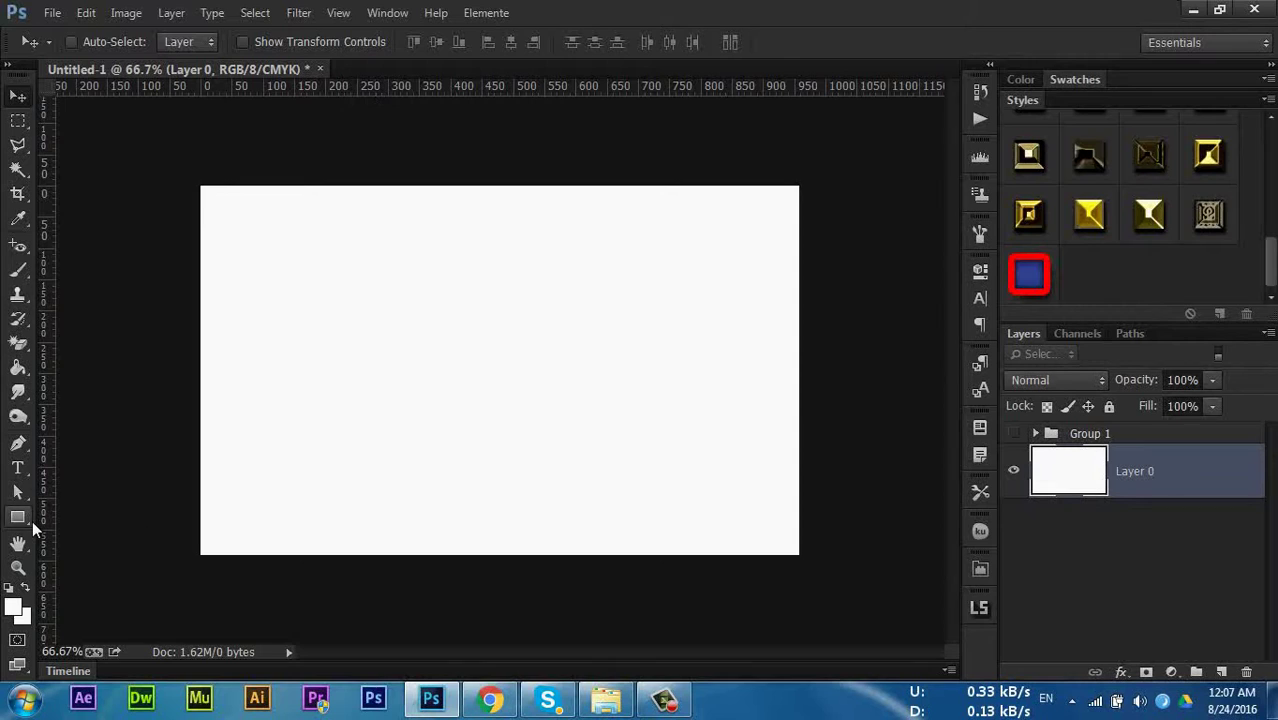
Draw a test custom shield shape near the canvas centre, then undo it
click(32, 520)
click(136, 606)
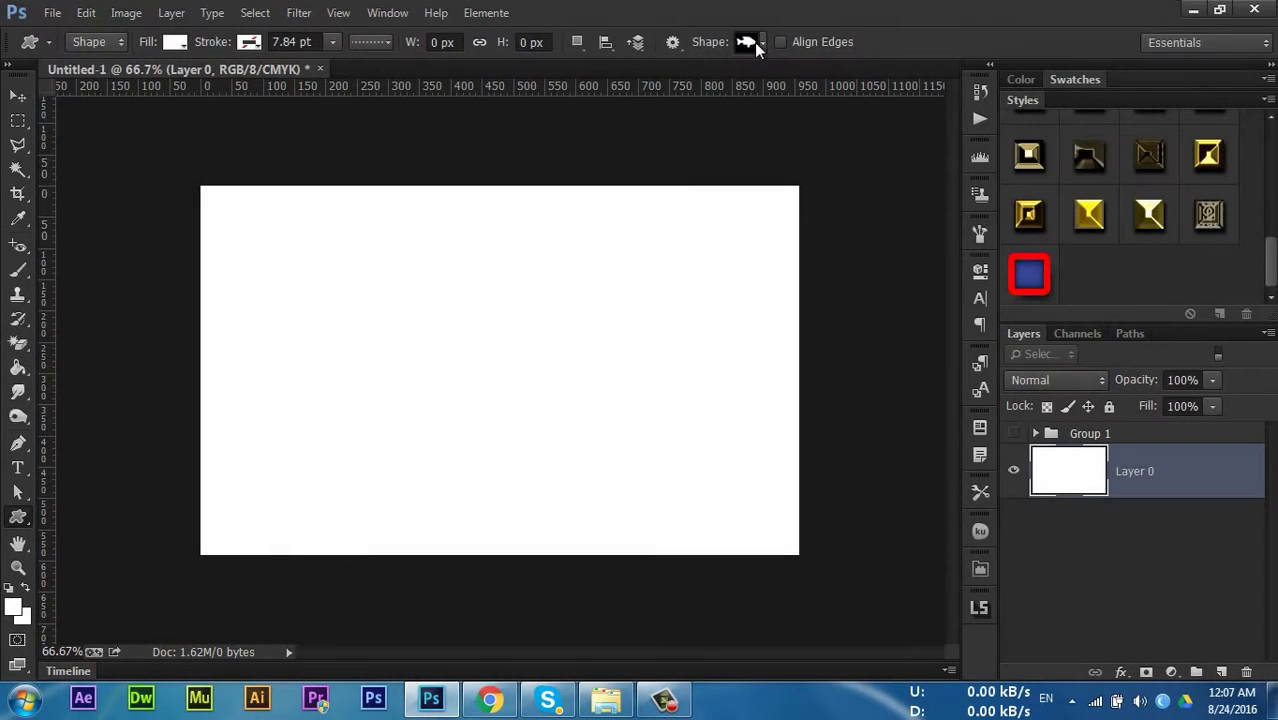
click(760, 40)
scroll(930, 125, down, 1)
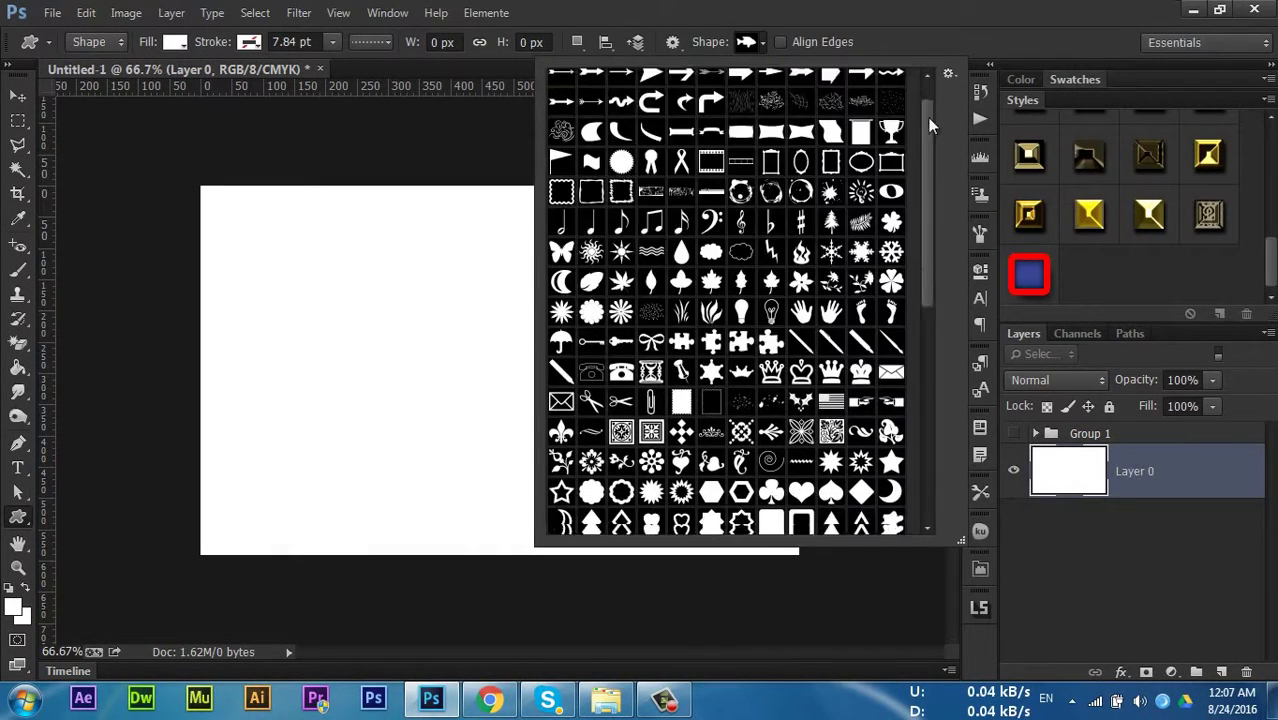
drag(930, 125, 952, 358)
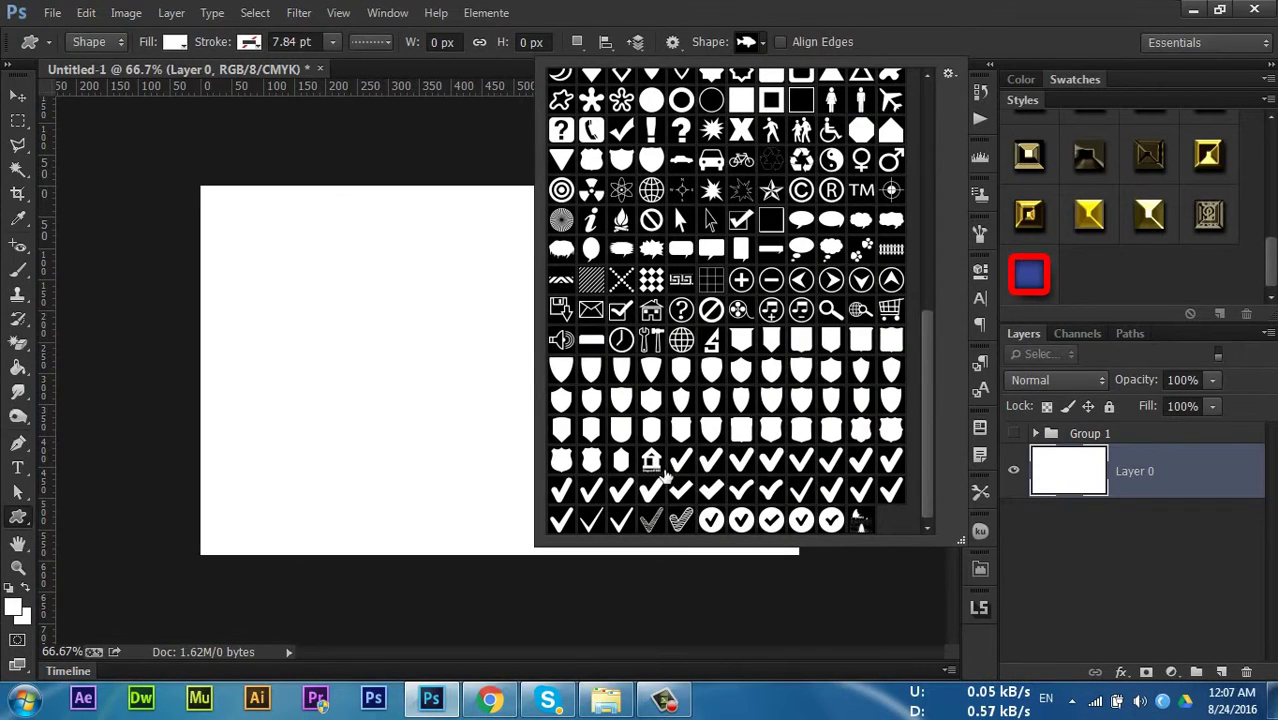
click(590, 462)
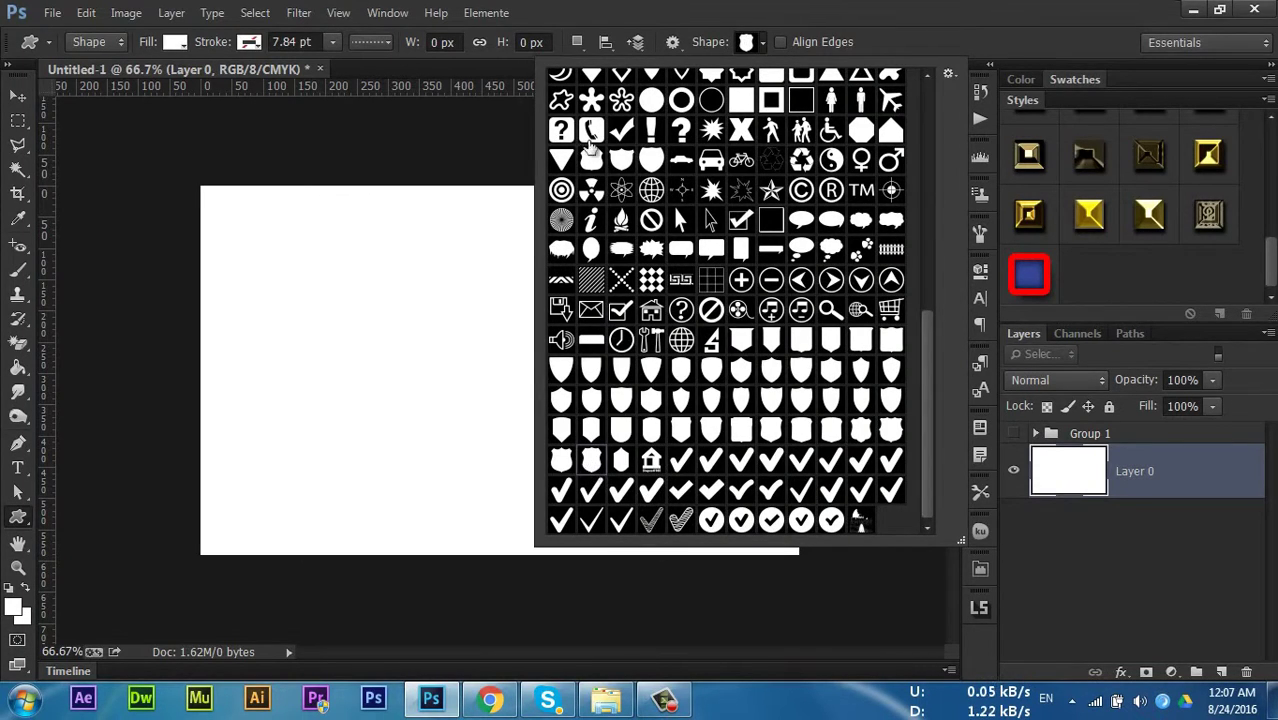
click(614, 8)
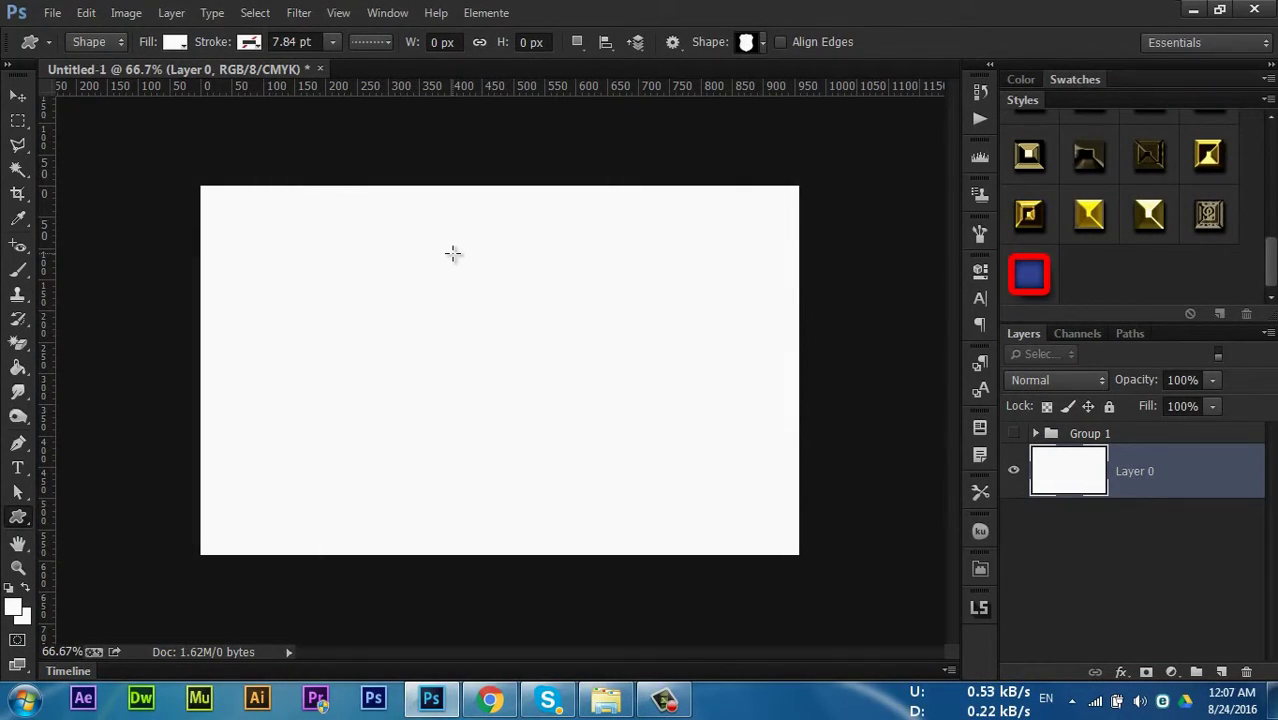
drag(453, 253, 593, 452)
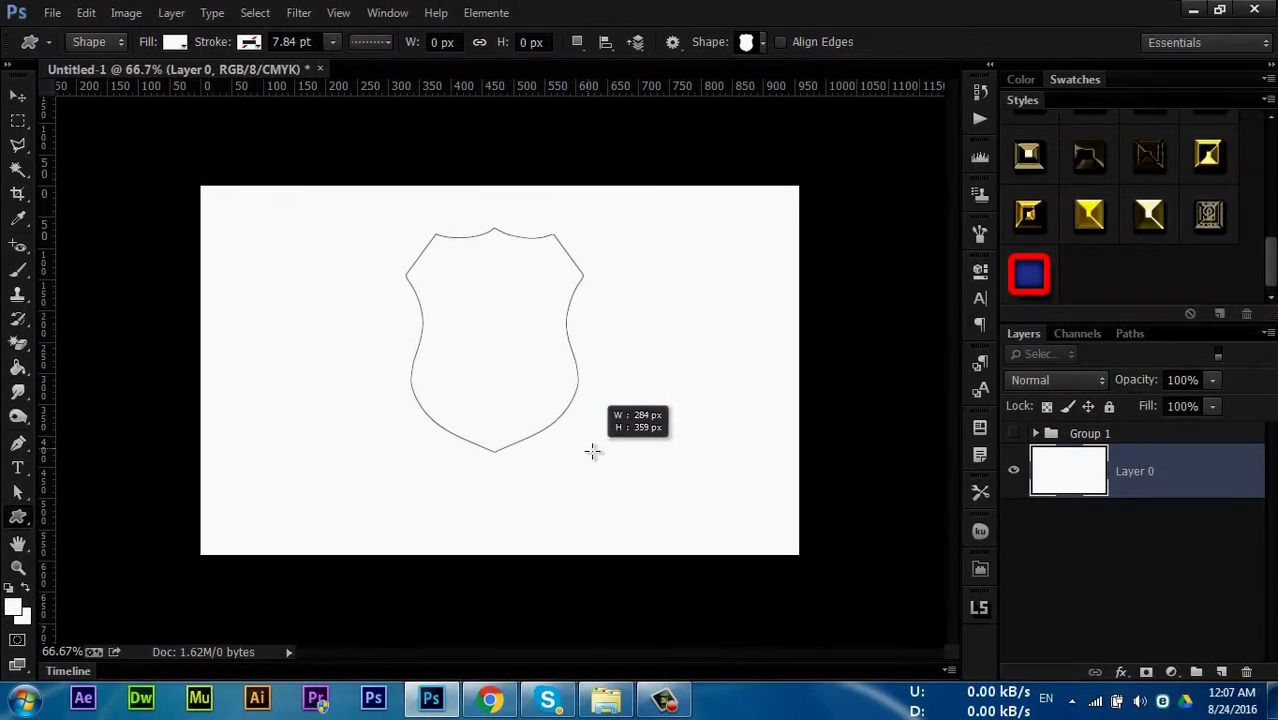
drag(593, 452, 605, 456)
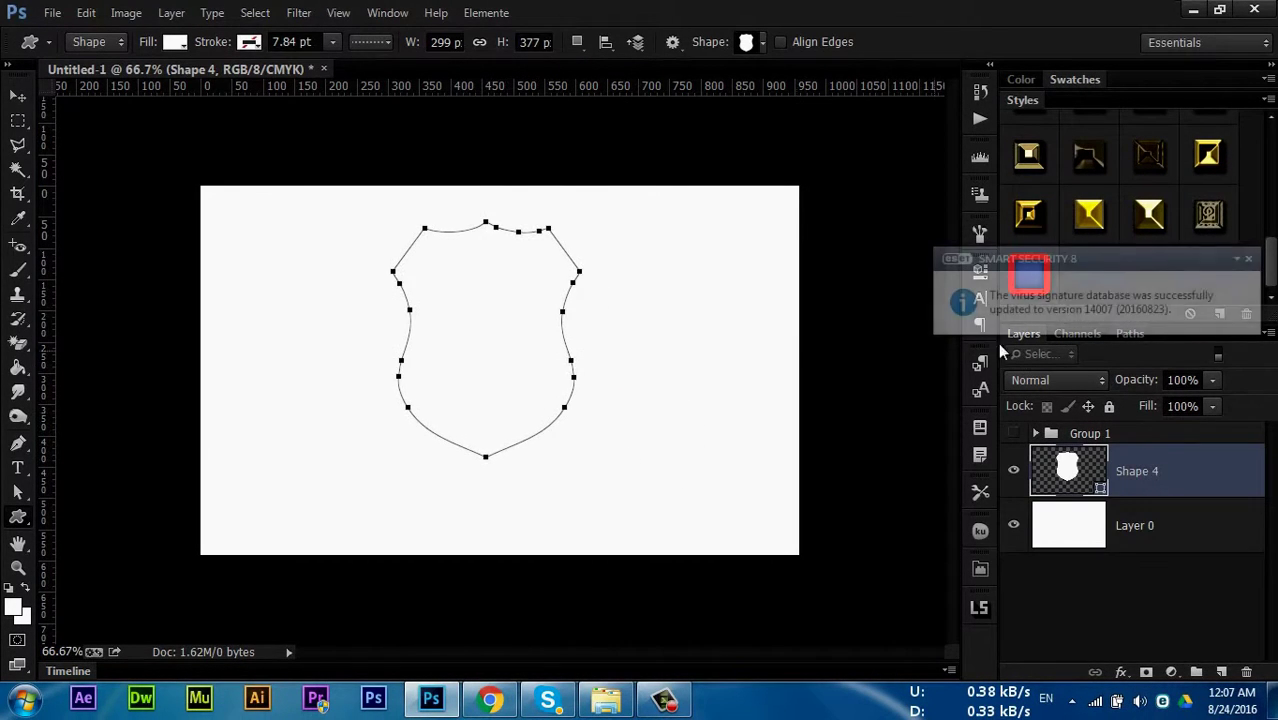
key(ctrl+z)
Show Group 1, move it to the canvas's left side, lock it, and select Layer 0
click(1014, 434)
click(1090, 433)
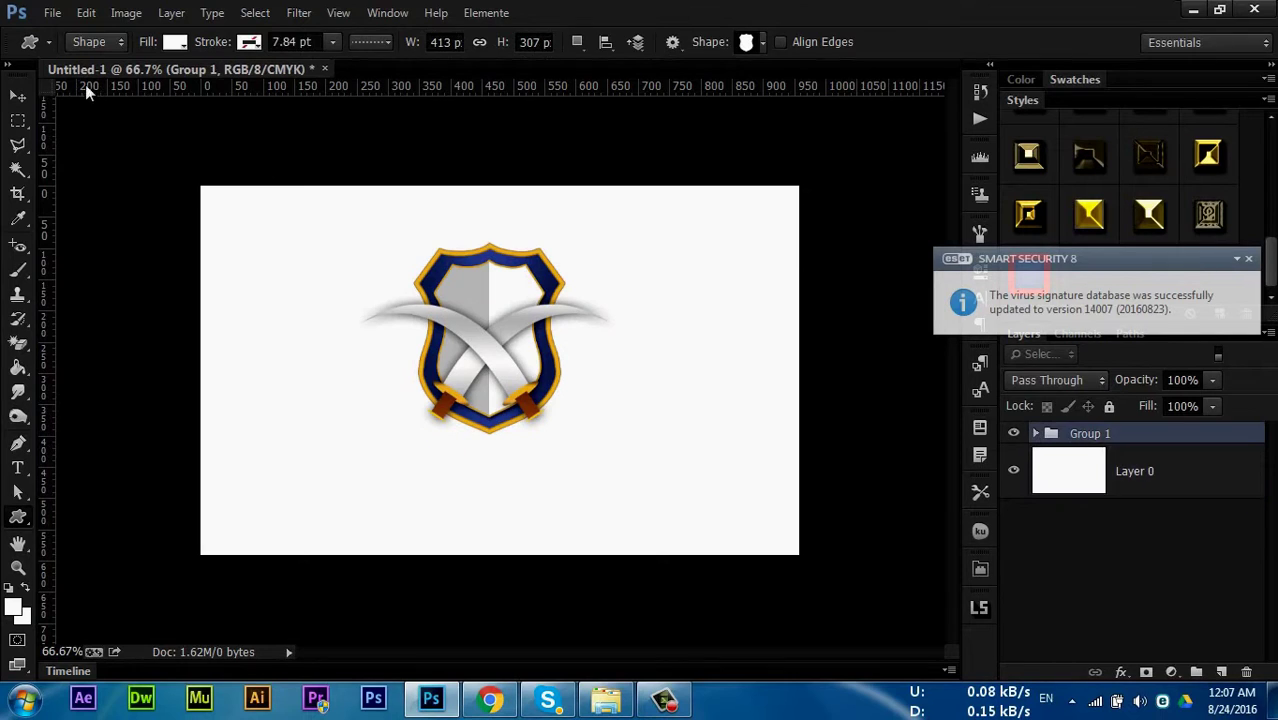
click(18, 95)
drag(512, 325, 364, 325)
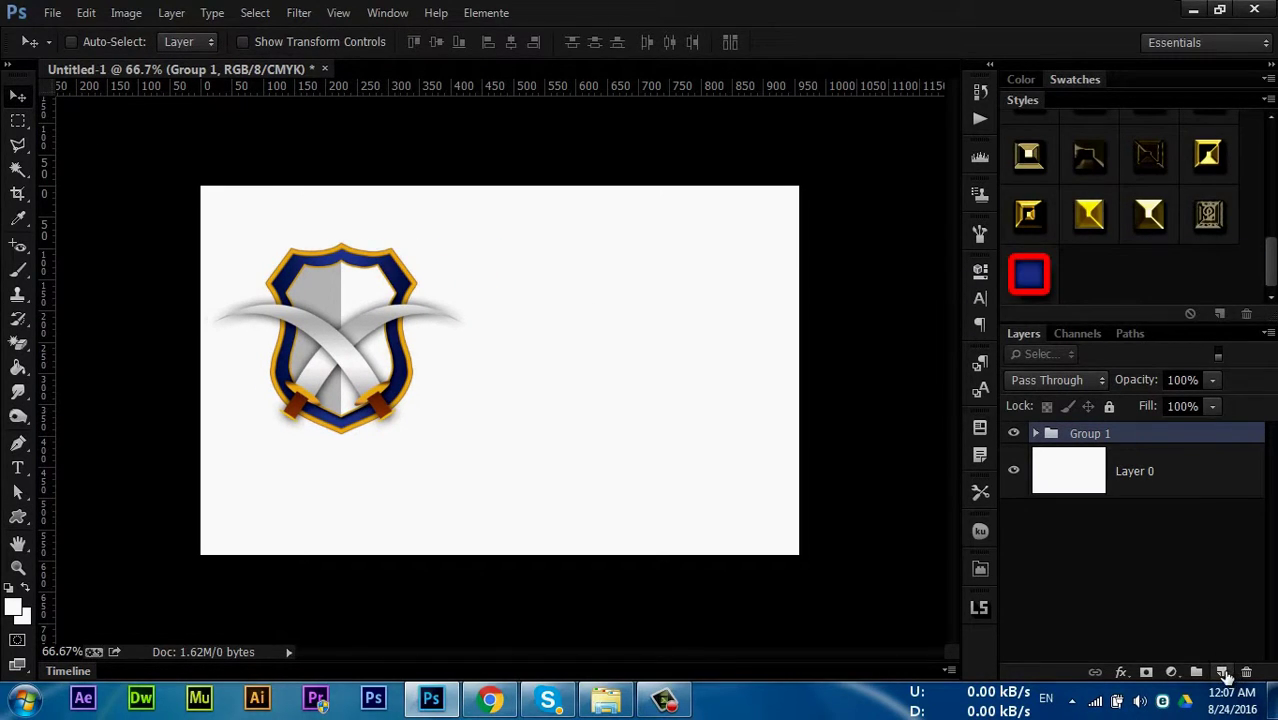
click(1109, 403)
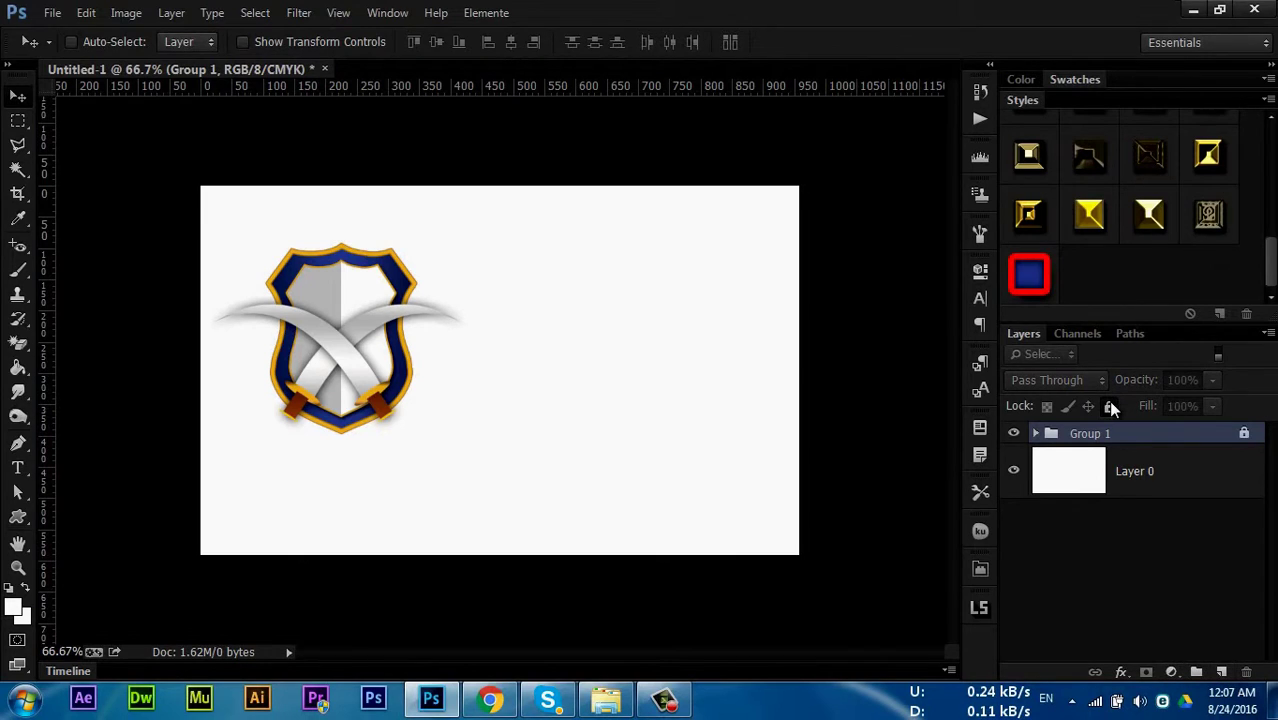
click(1115, 467)
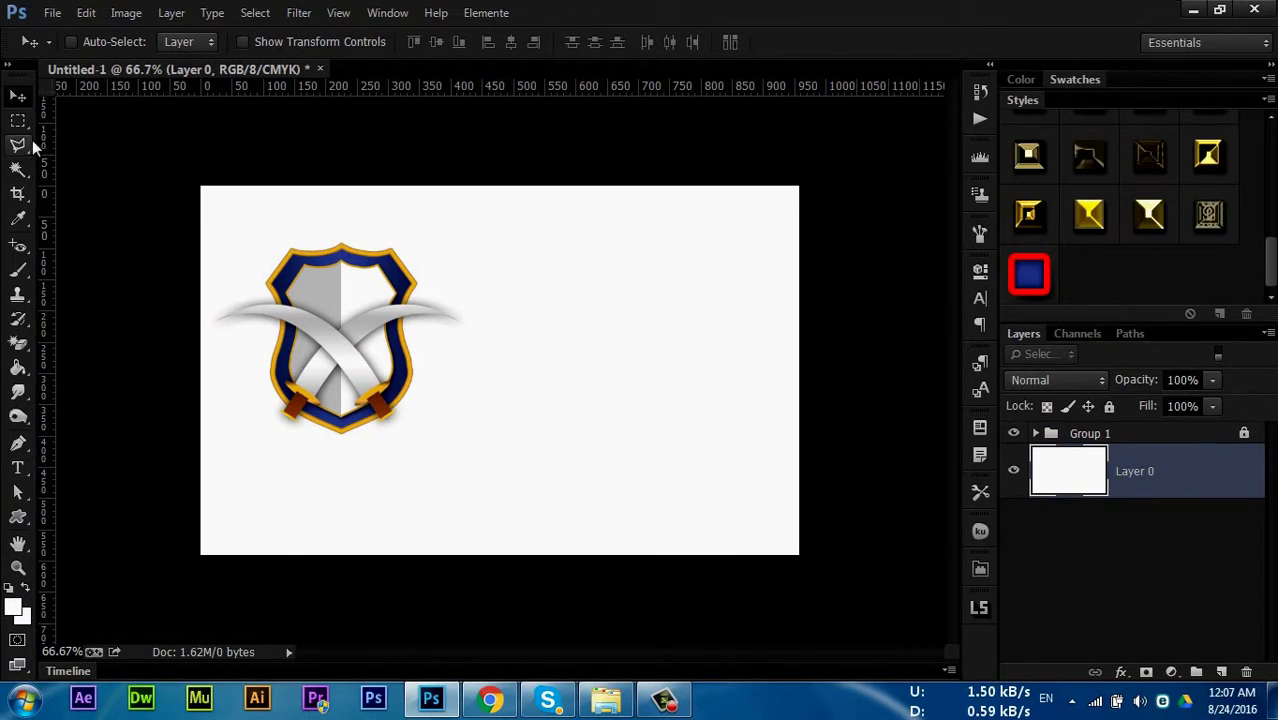
Draw a second custom shield shape on the right half of the canvas
click(18, 516)
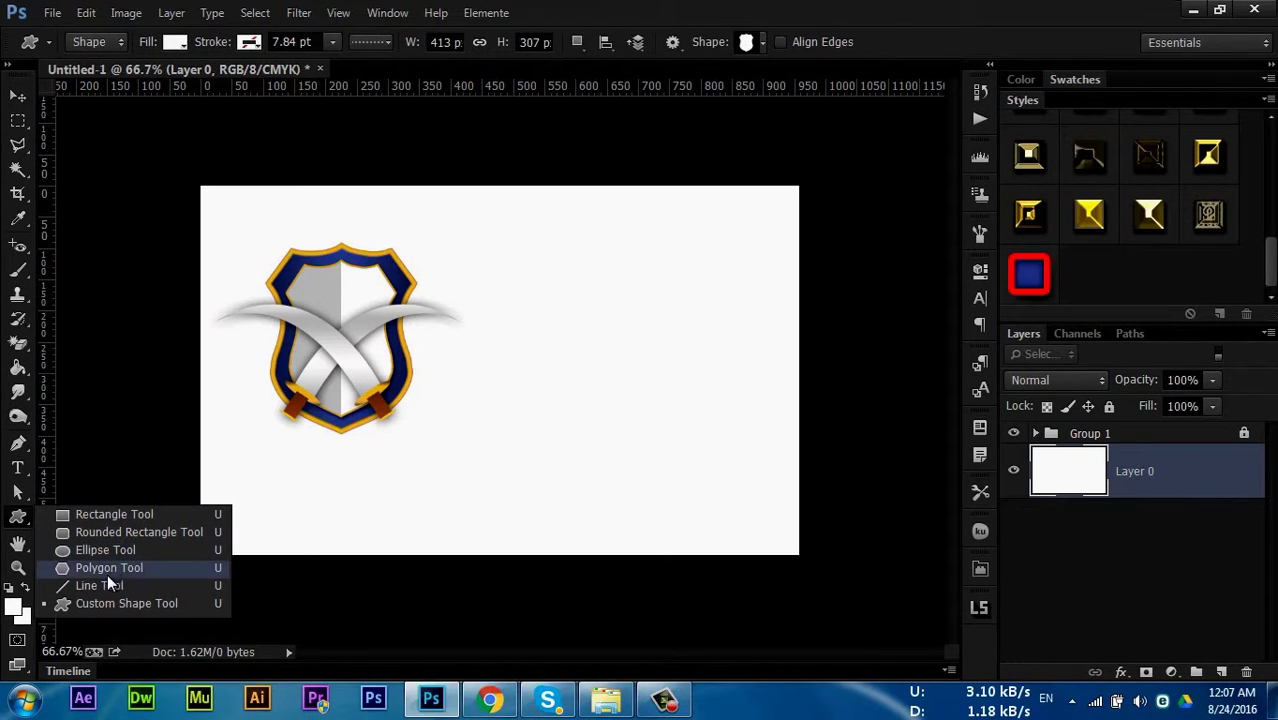
click(98, 599)
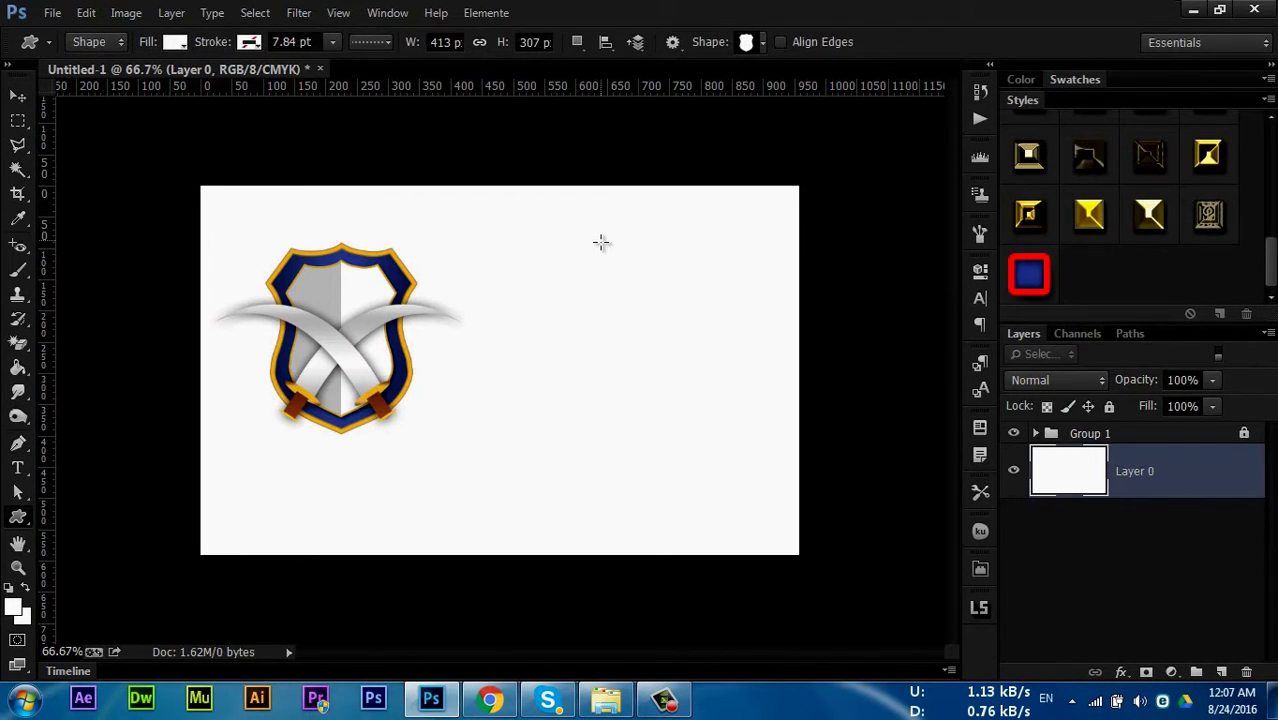
drag(601, 242, 712, 423)
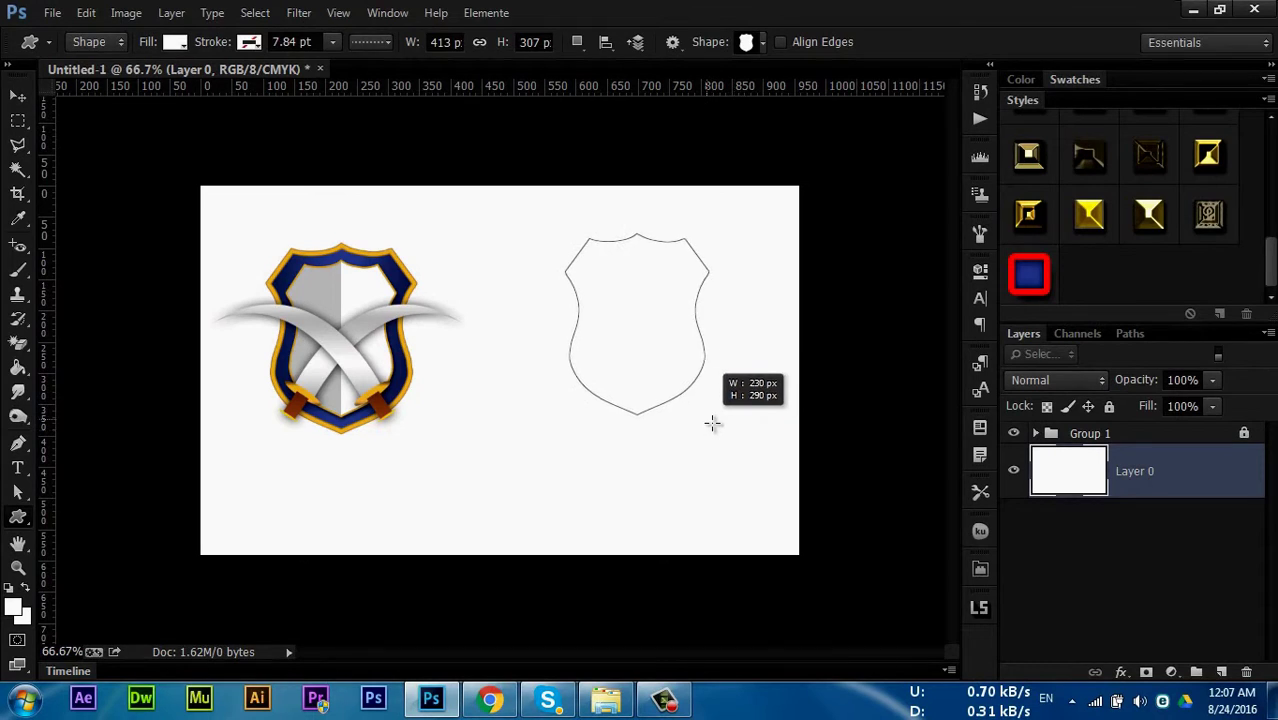
drag(712, 423, 736, 437)
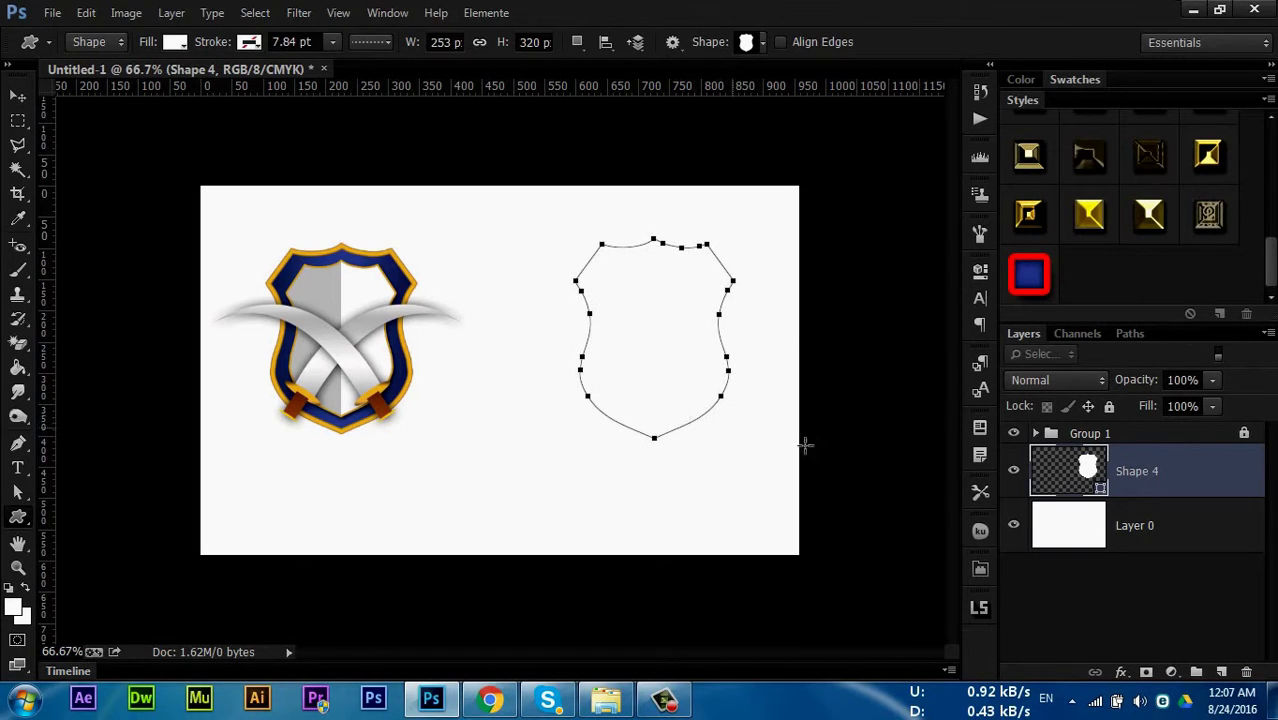
Give the new shield a dark navy preset Gradient Overlay at a horizontal angle
click(1121, 672)
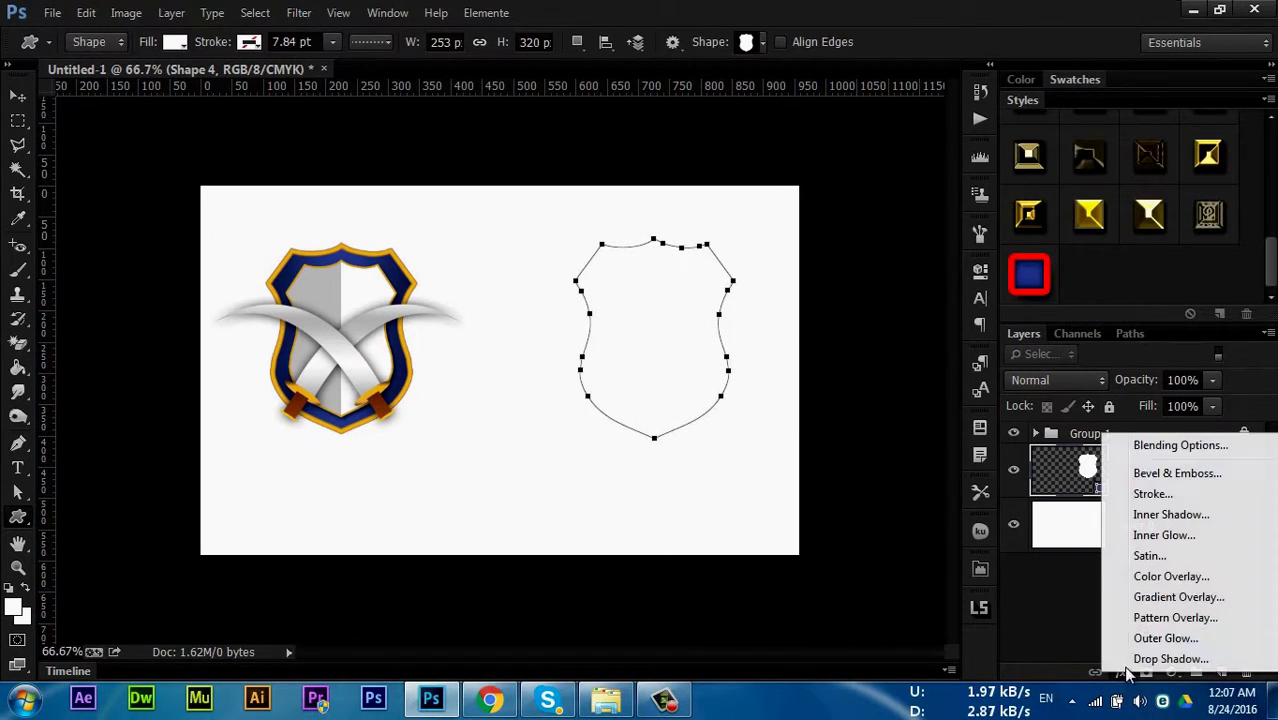
click(1144, 598)
drag(830, 186, 1110, 209)
click(1178, 317)
drag(903, 198, 1138, 164)
drag(1192, 222, 1194, 298)
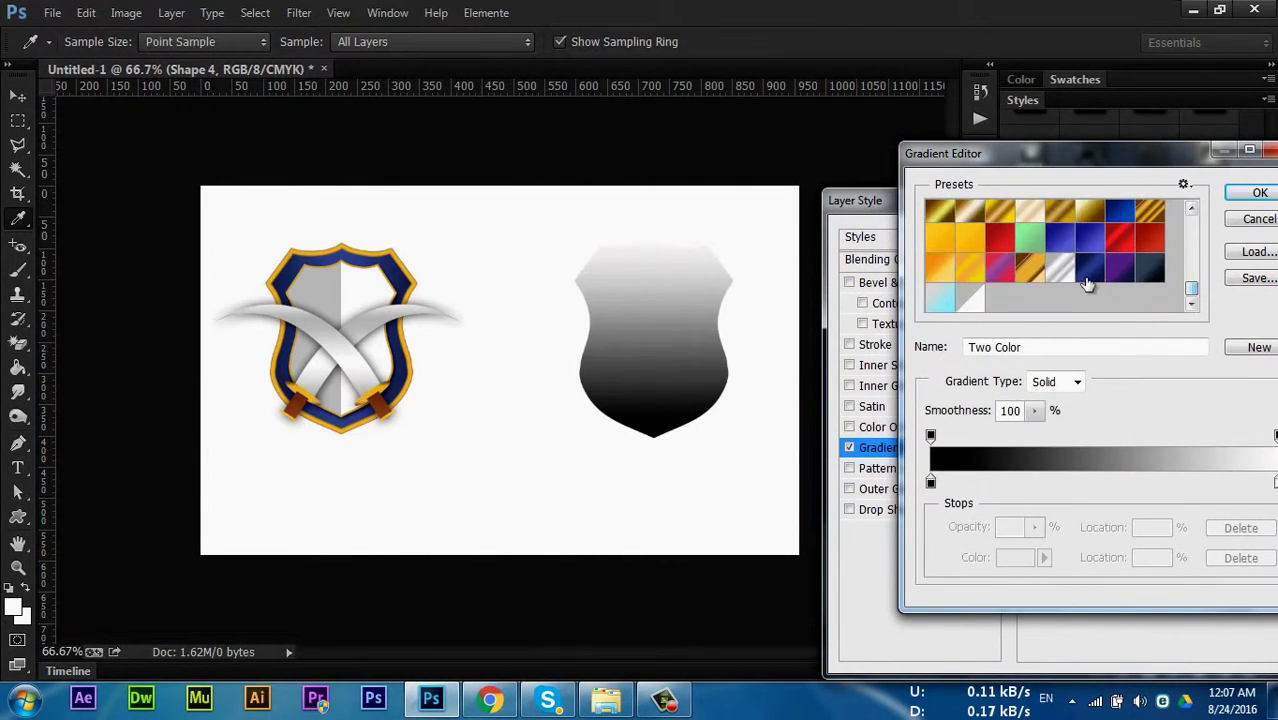
click(1088, 283)
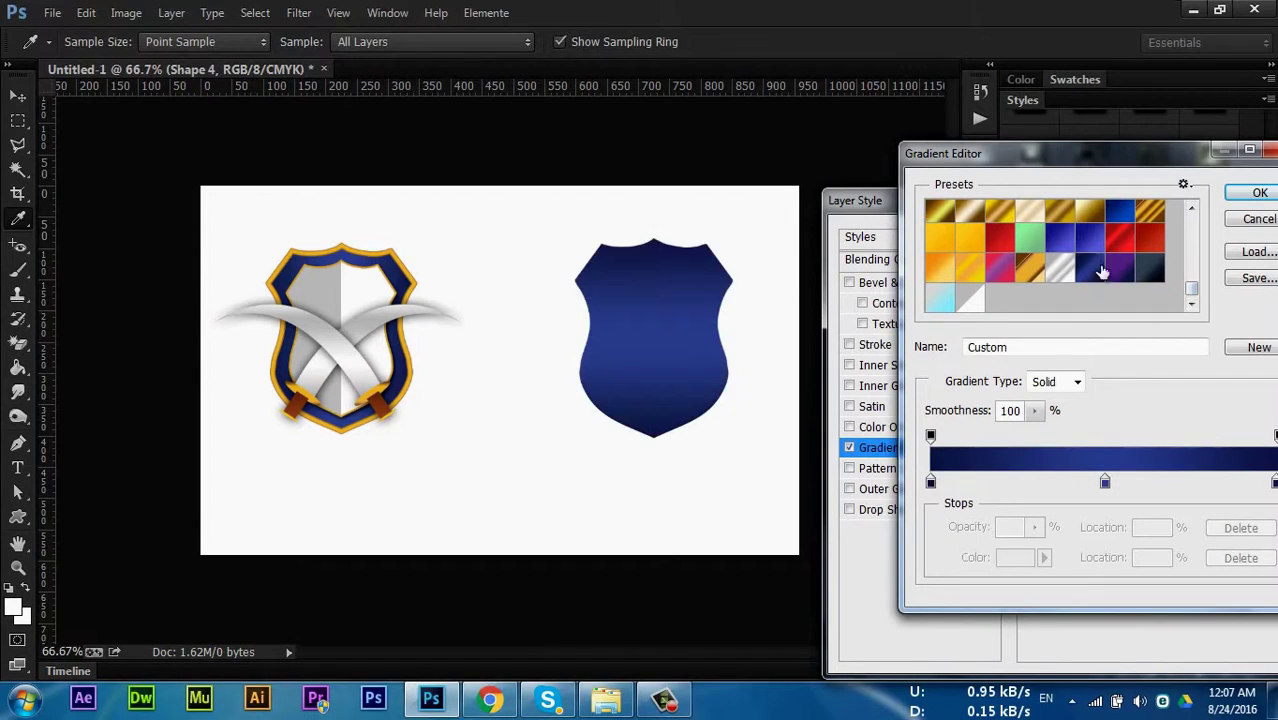
click(1250, 194)
mouse_move(1141, 374)
mouse_down()
mouse_move(1198, 370)
mouse_move(1146, 371)
mouse_up()
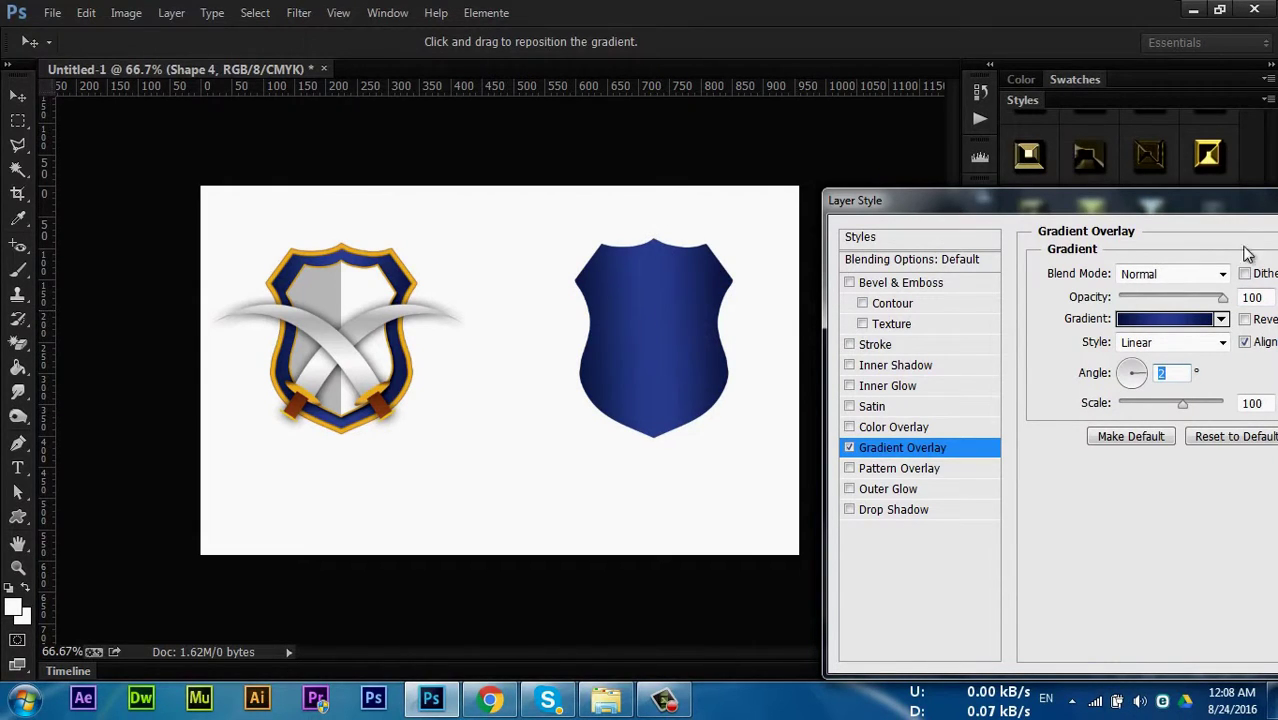
drag(1245, 211, 1229, 199)
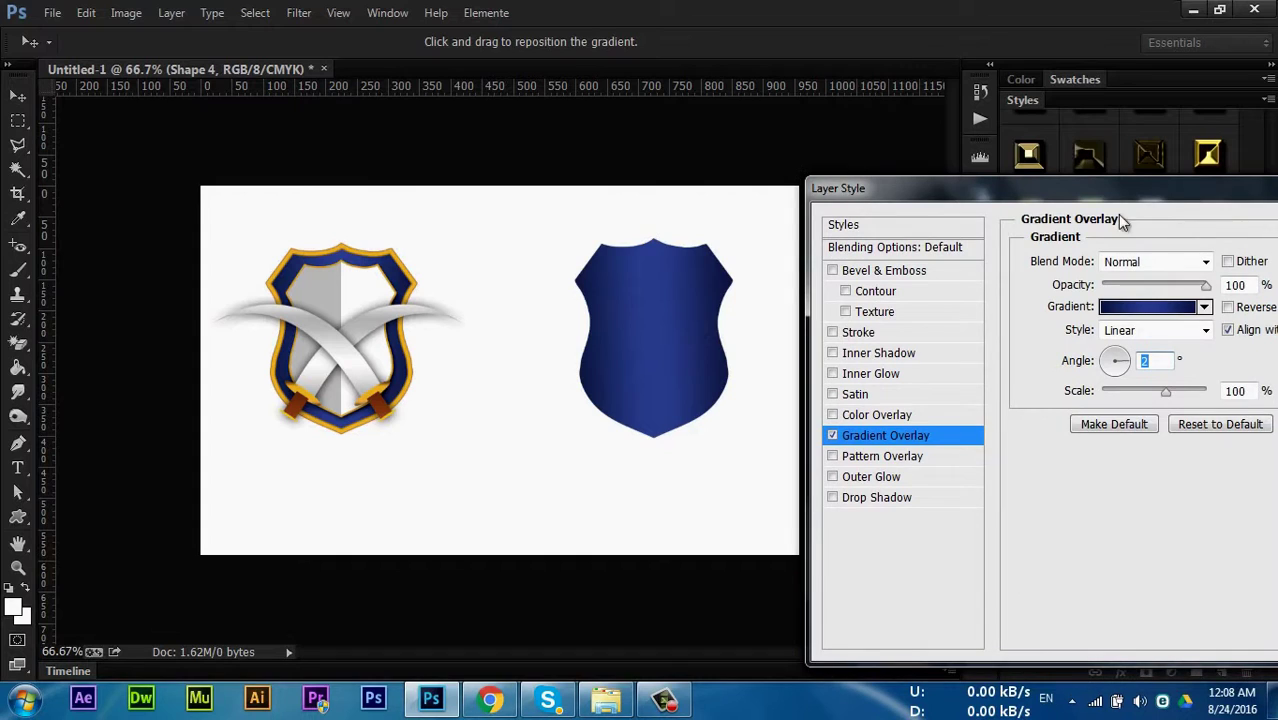
Add a Stroke to the shield at 35 px, set inside, then make it thinner
click(833, 332)
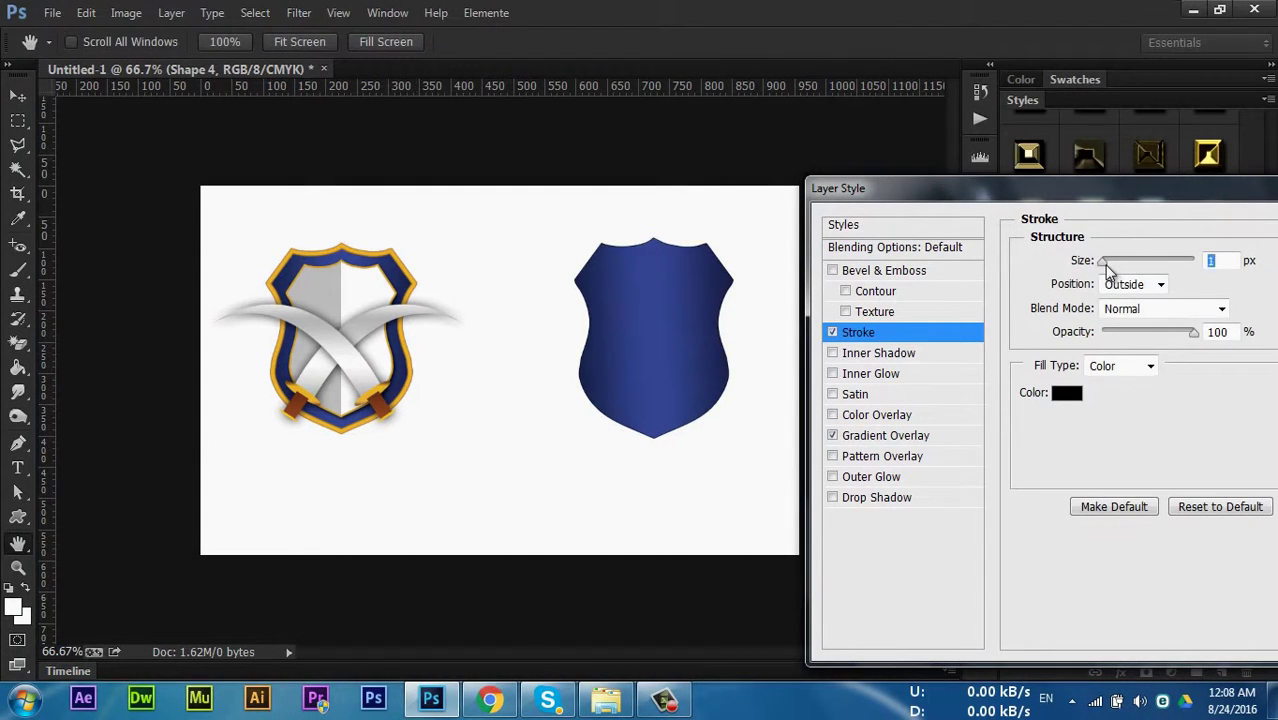
drag(1104, 261, 1120, 261)
click(1128, 286)
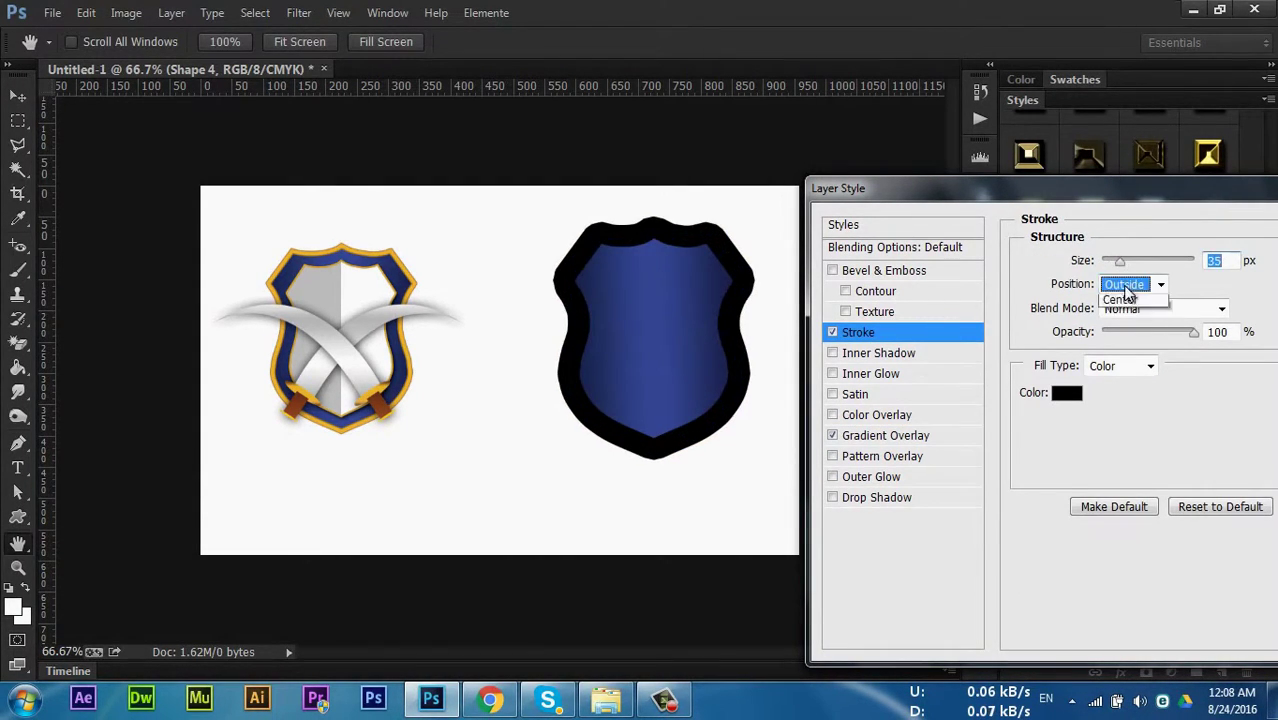
click(1125, 314)
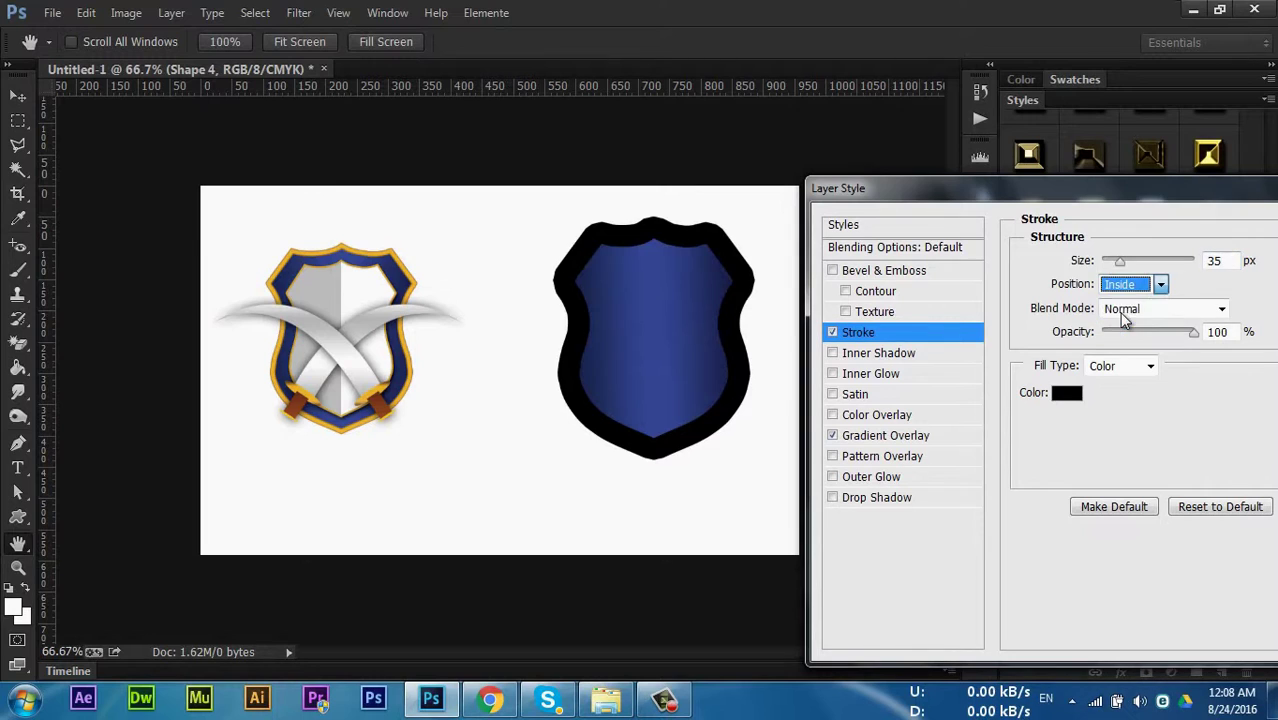
drag(1121, 262, 1116, 265)
click(1116, 264)
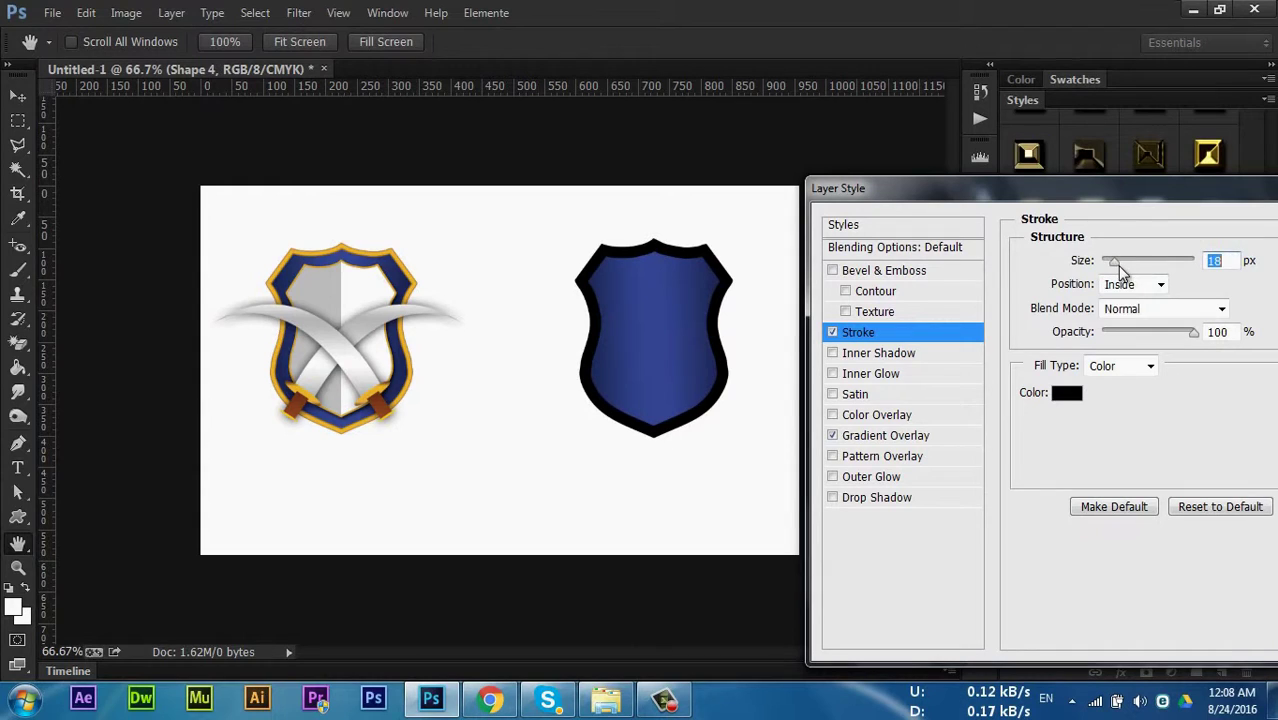
Fill the stroke with a gold gradient in Shape Burst style
click(1121, 369)
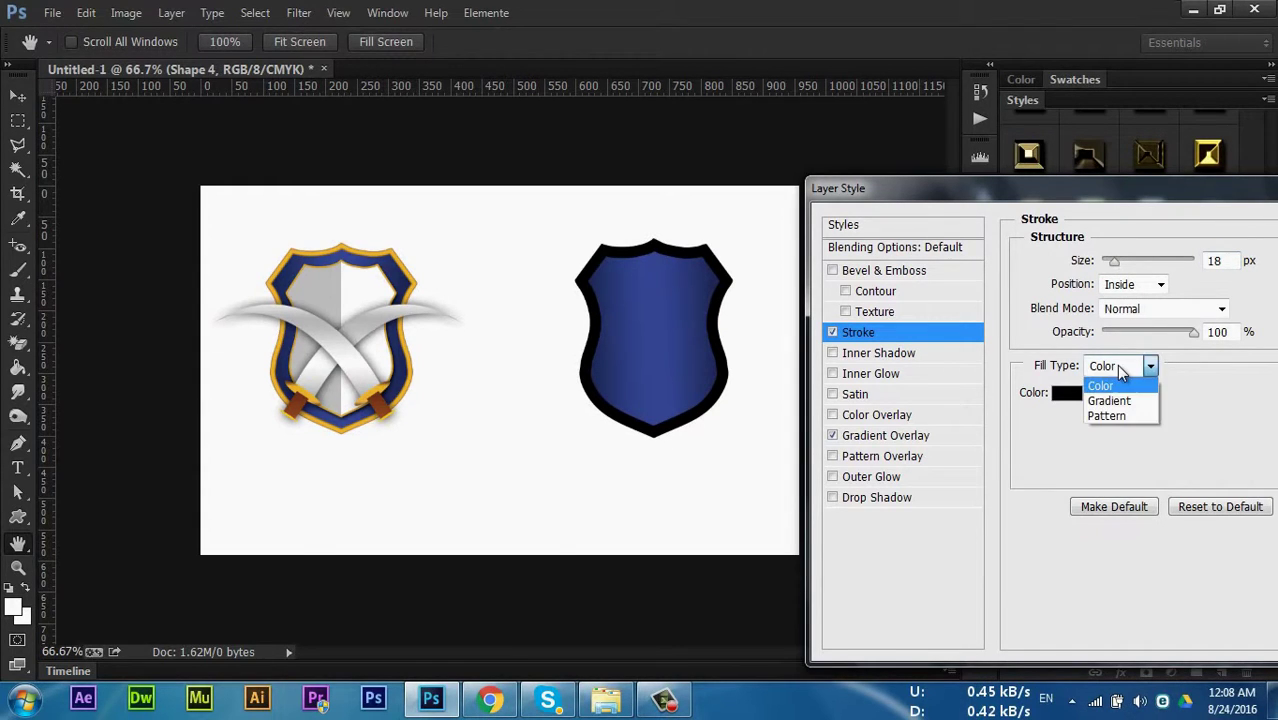
click(1112, 398)
click(1114, 393)
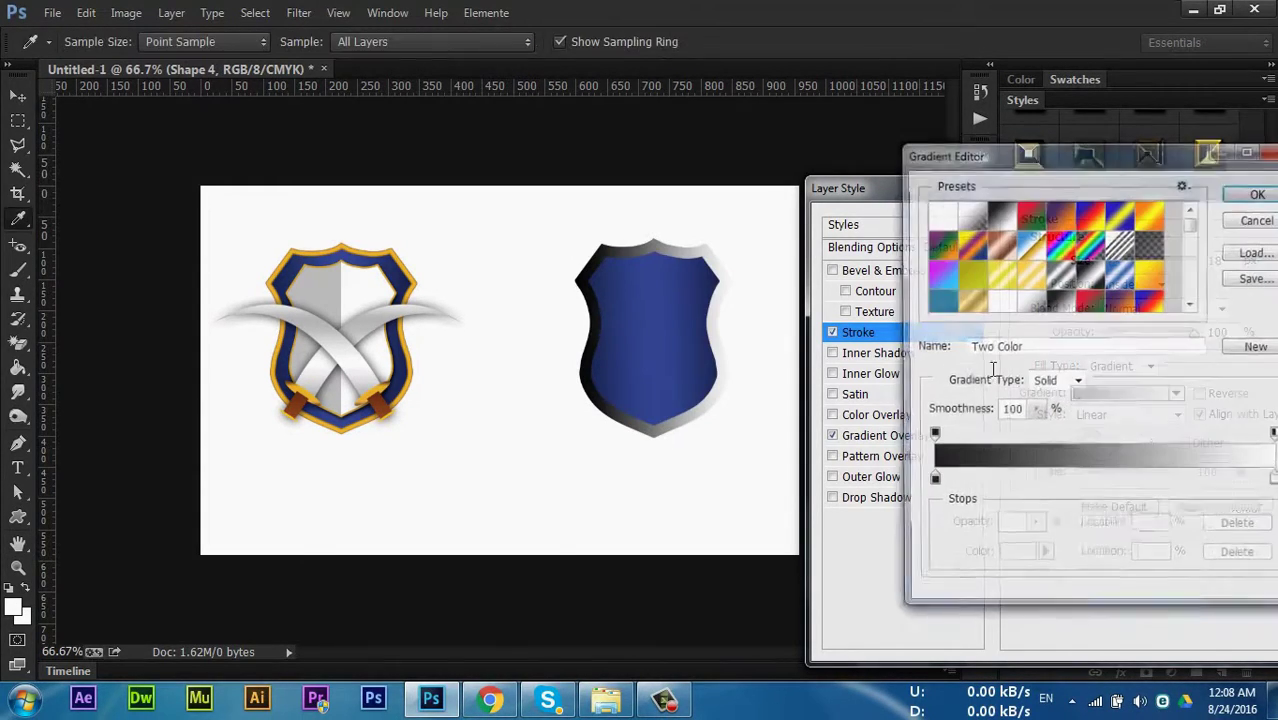
drag(1191, 212, 1190, 267)
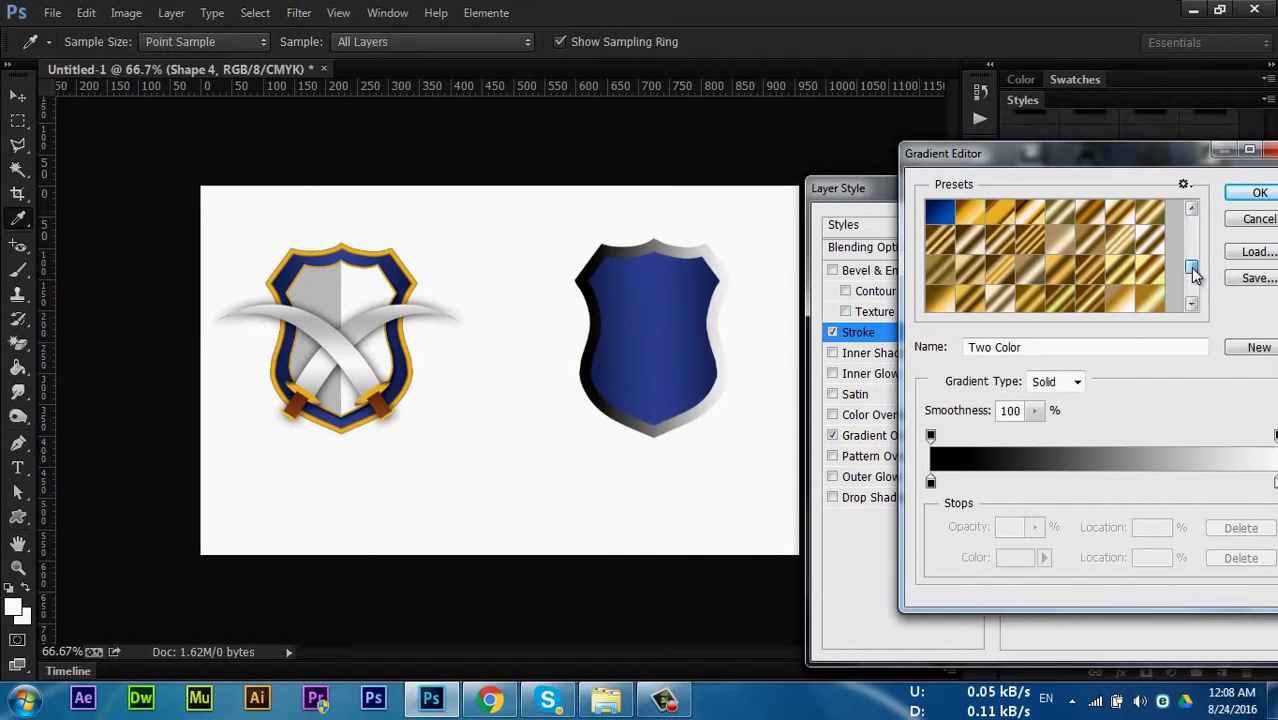
click(1000, 226)
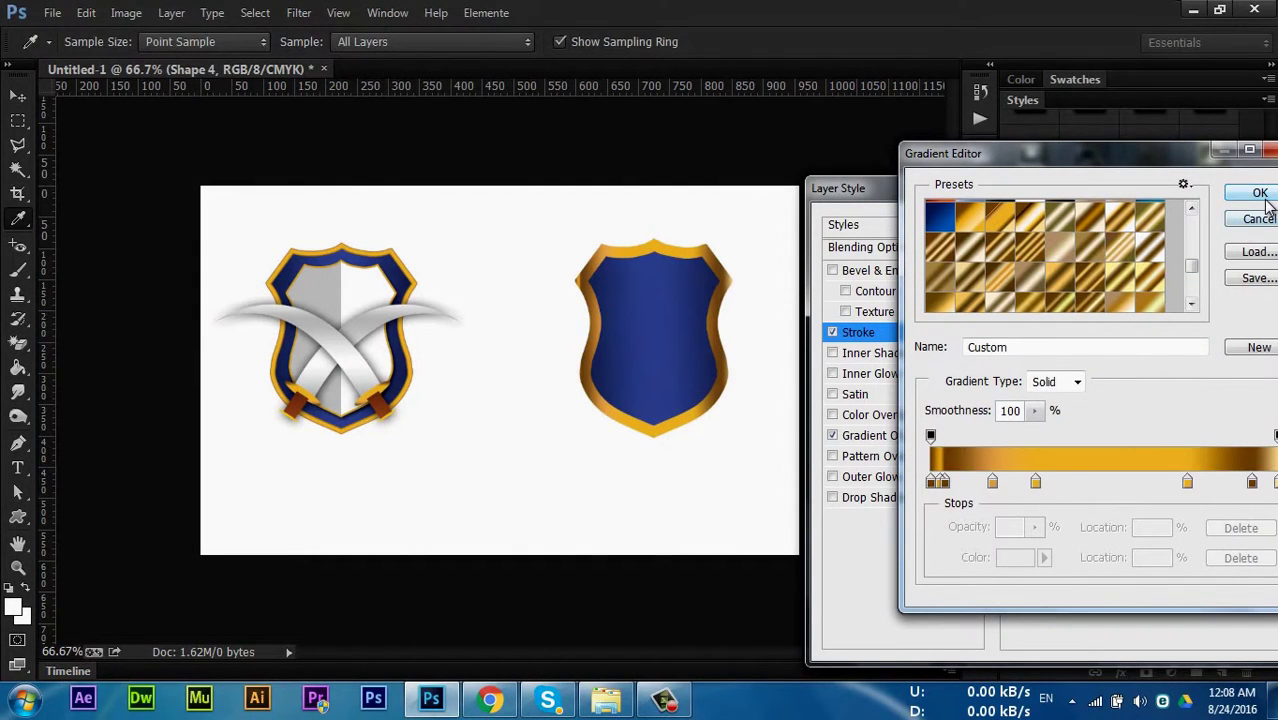
click(1258, 193)
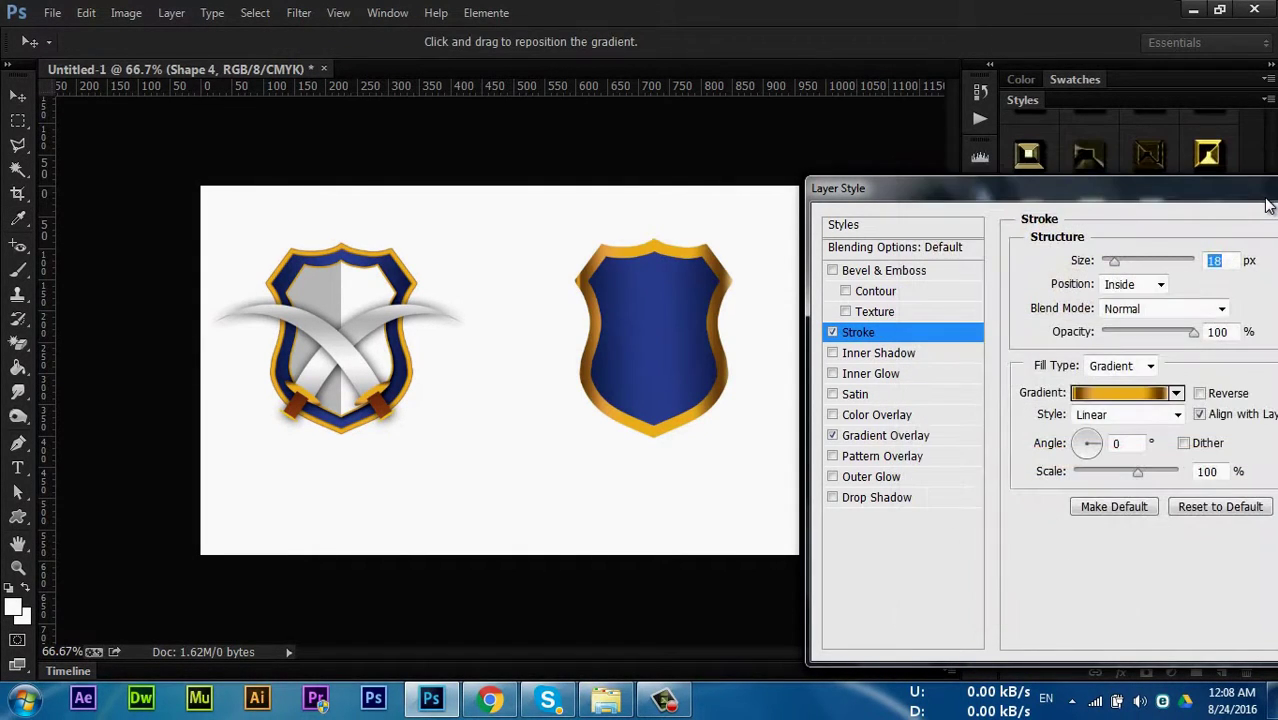
click(1119, 416)
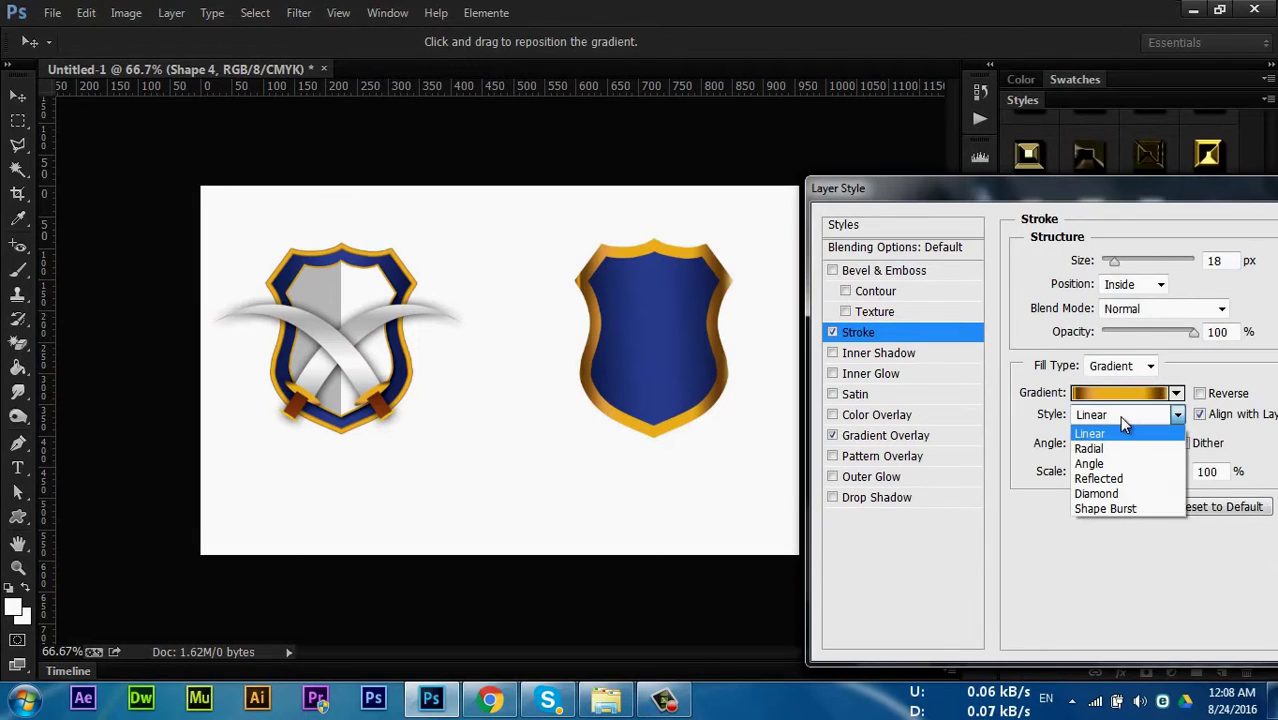
click(1110, 508)
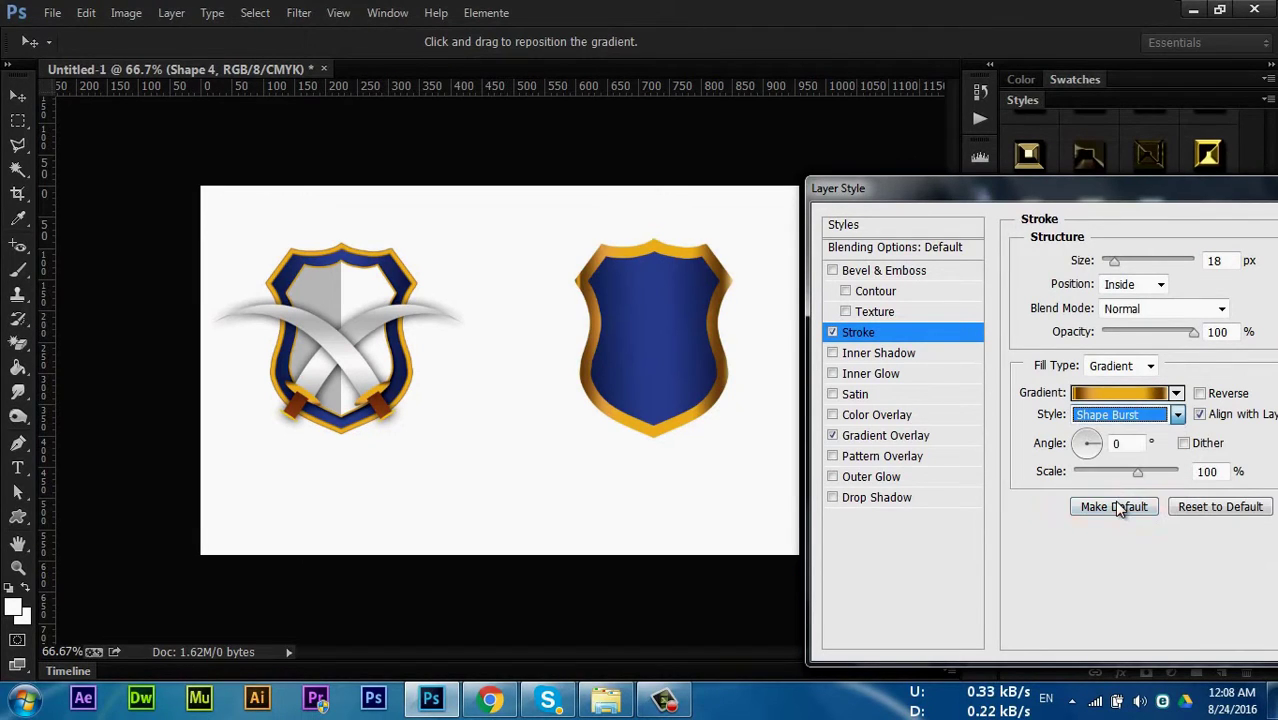
Reduce the stroke size to 11 px and move the dialog aside to check the shield
click(1112, 262)
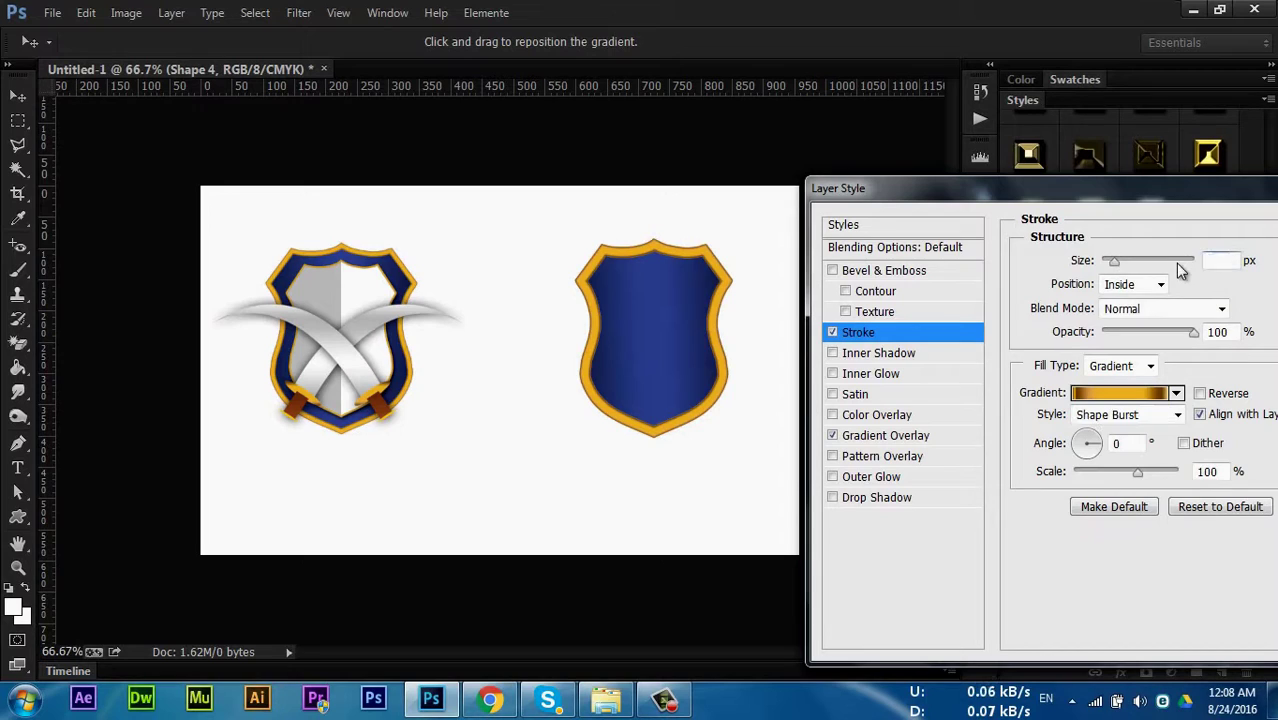
key(Down)
key(Down)
key(Down)
key(Down)
key(Down)
key(Down)
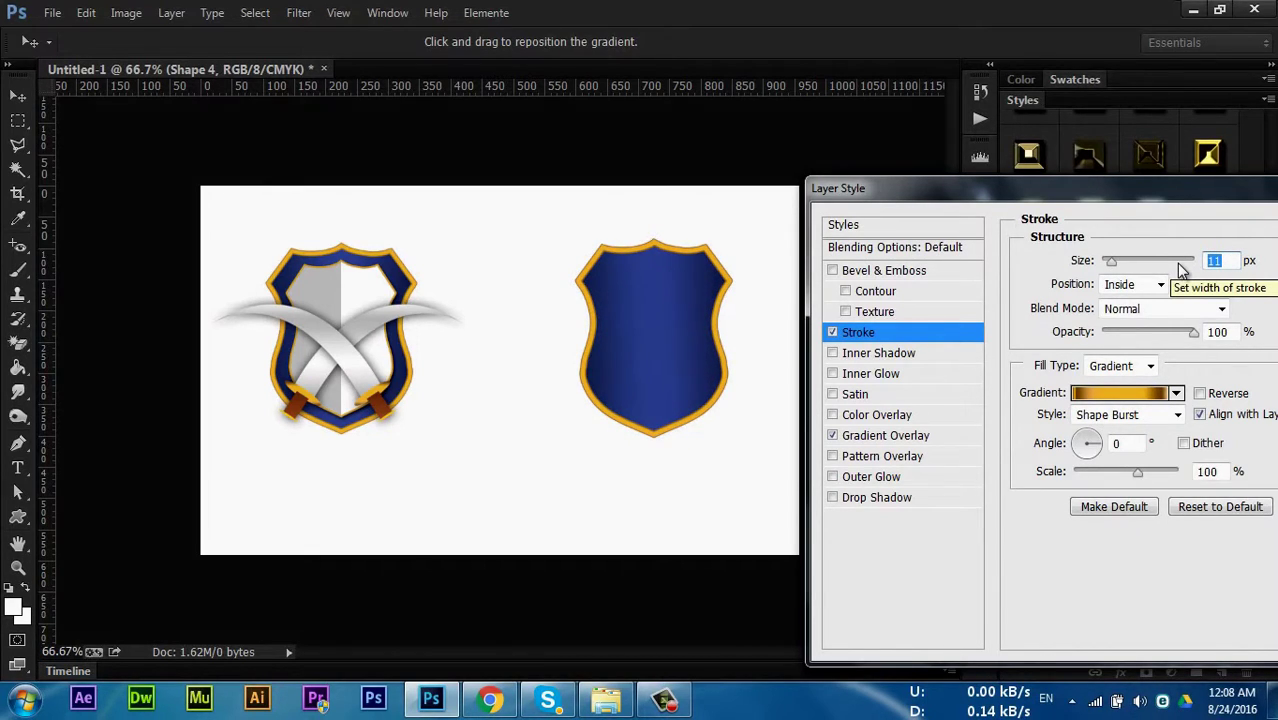
drag(985, 189, 907, 199)
drag(1273, 190, 1124, 196)
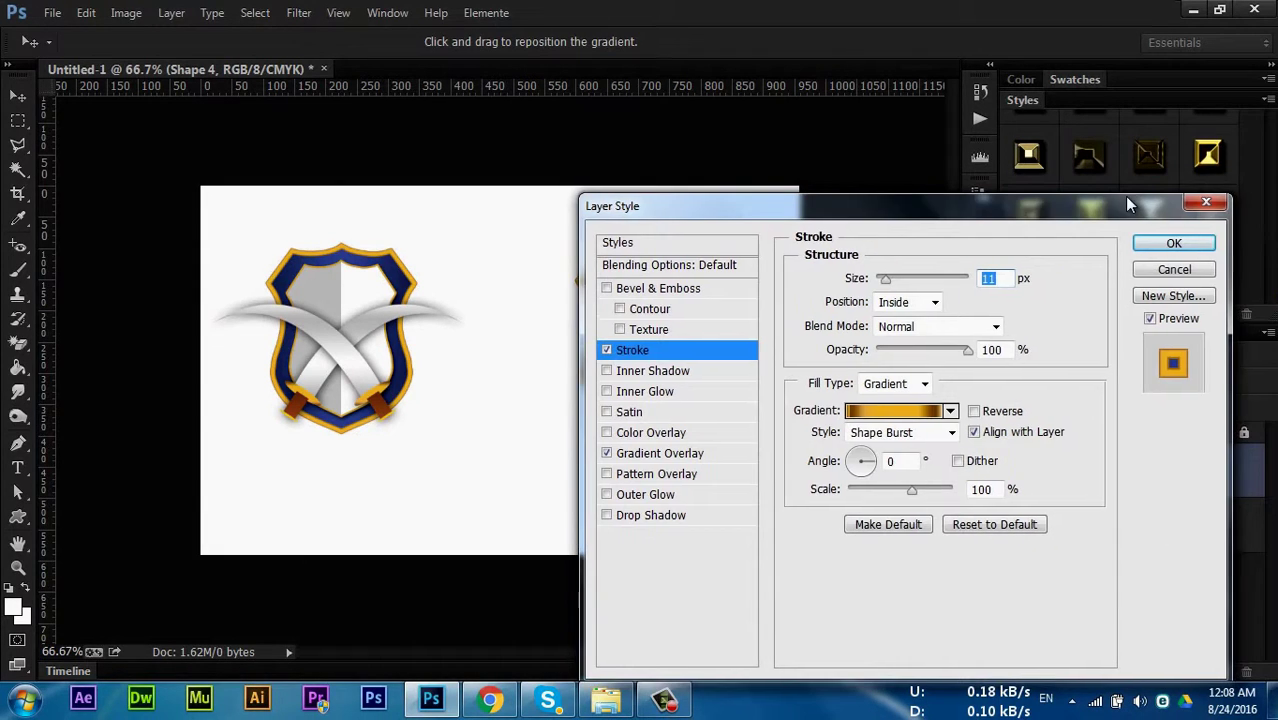
Confirm the stroke, duplicate Shape 4 as Shape 4 copy, and collapse both effects lists
click(1188, 243)
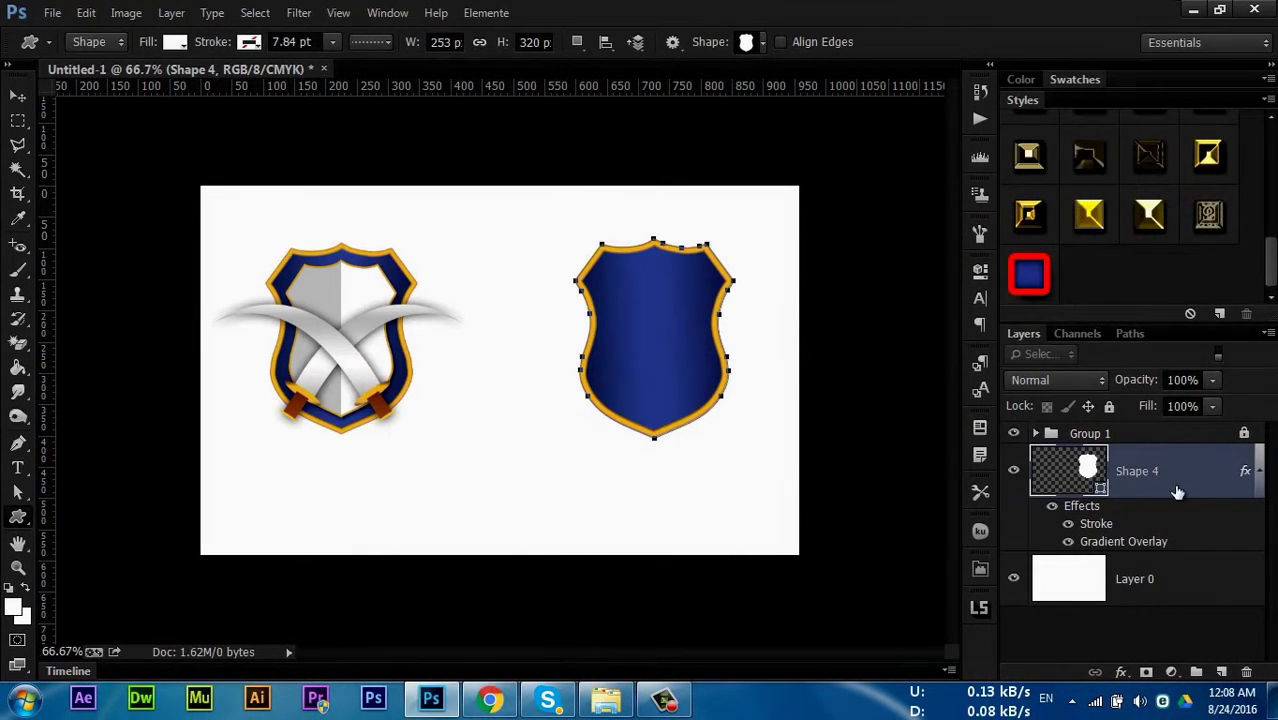
drag(1141, 468, 1222, 672)
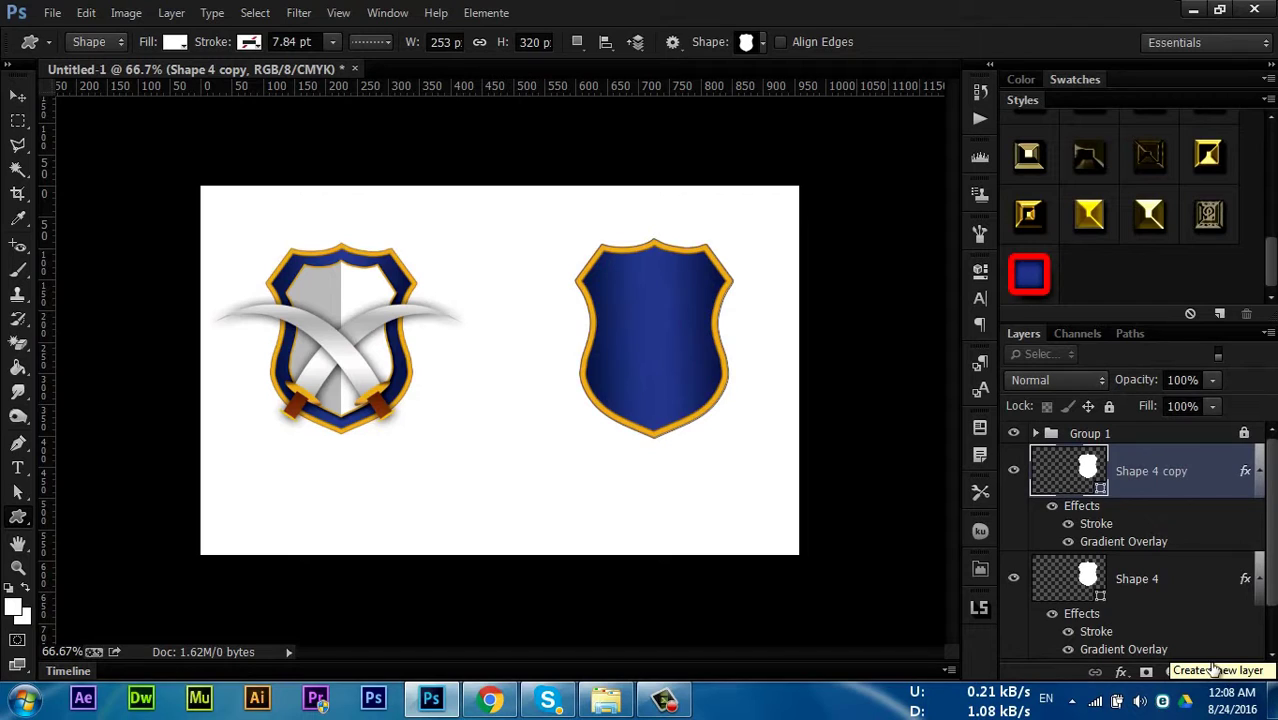
key(ctrl+z)
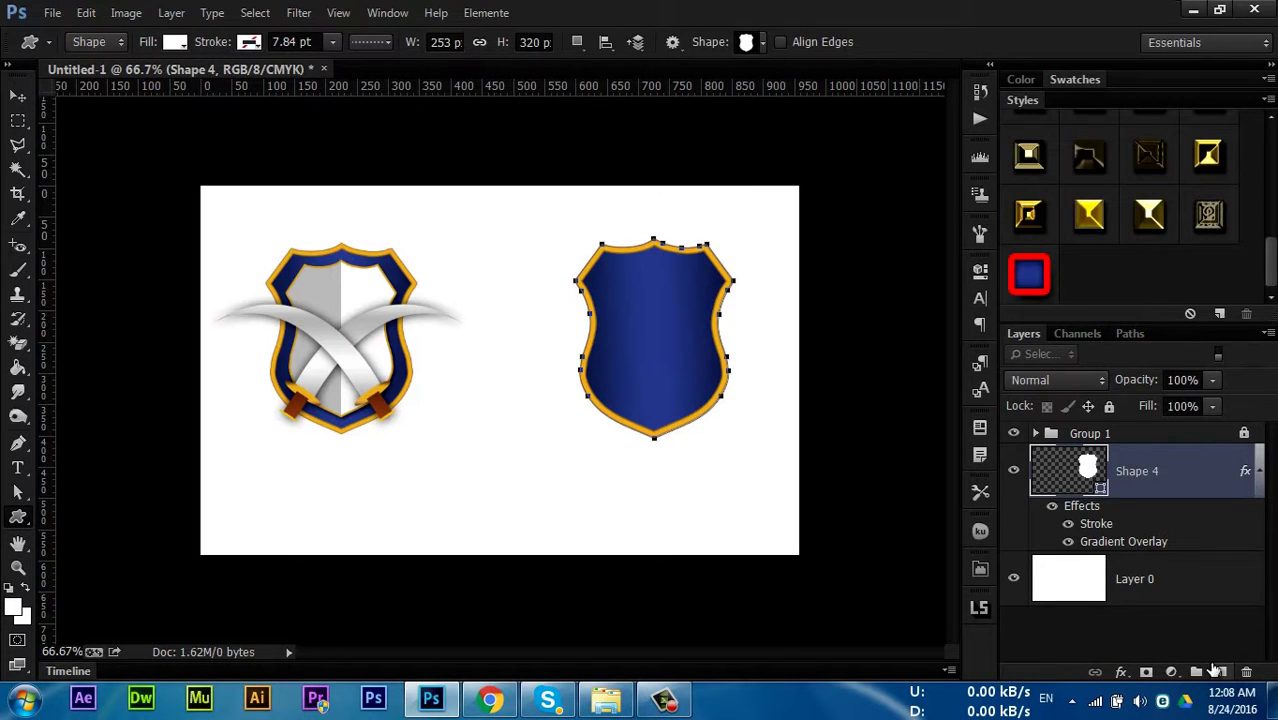
drag(1213, 670, 1219, 671)
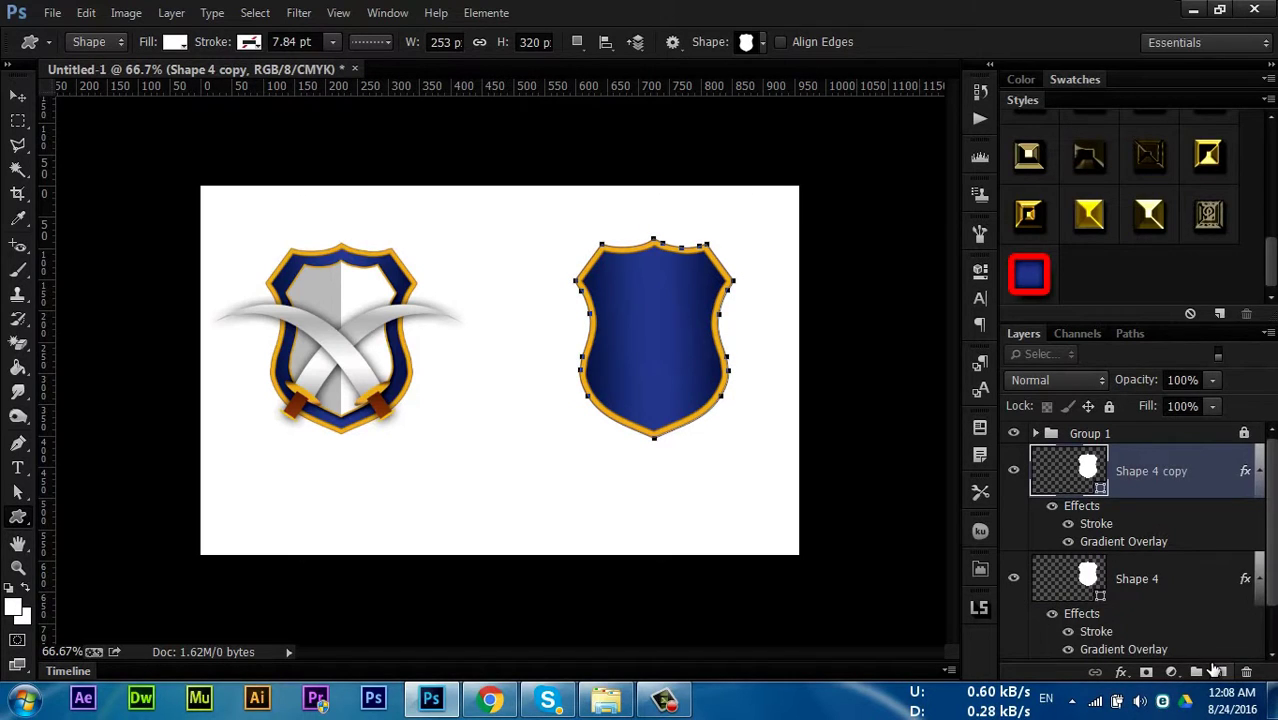
click(1256, 577)
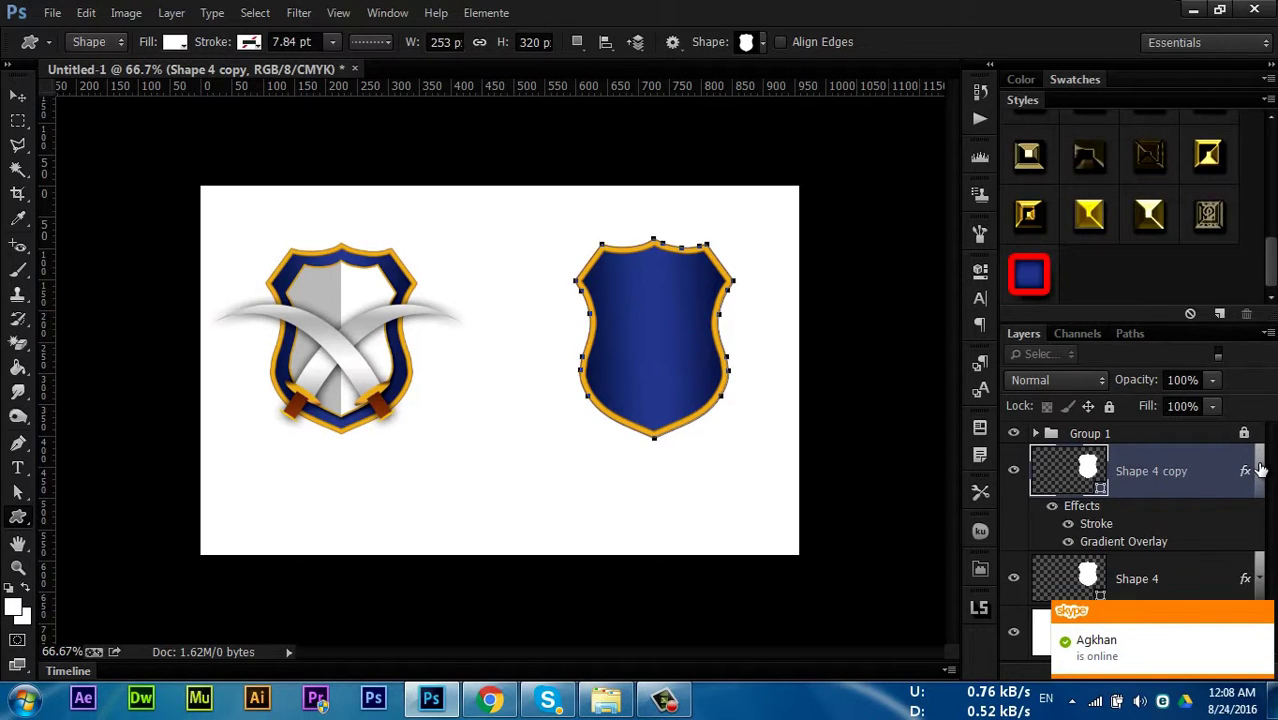
click(1260, 470)
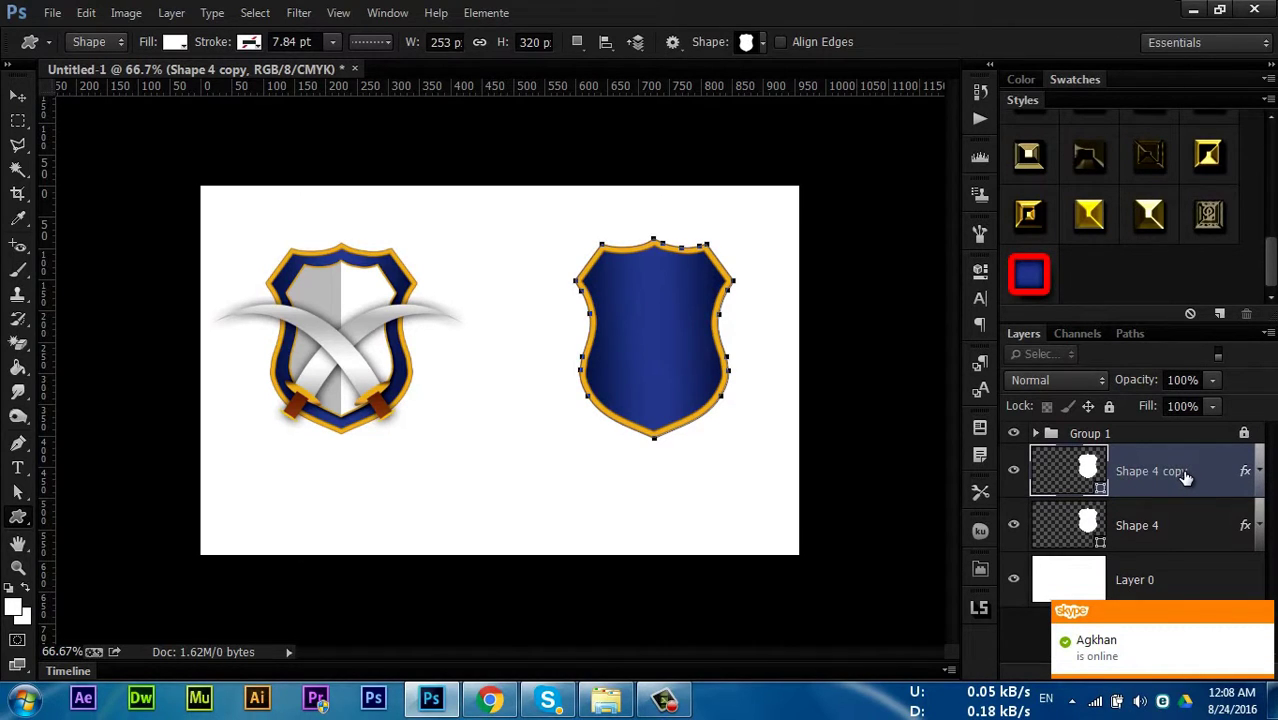
Free Transform Shape 4 copy down to 186 × 263 px inside the original shield
key(ctrl+t)
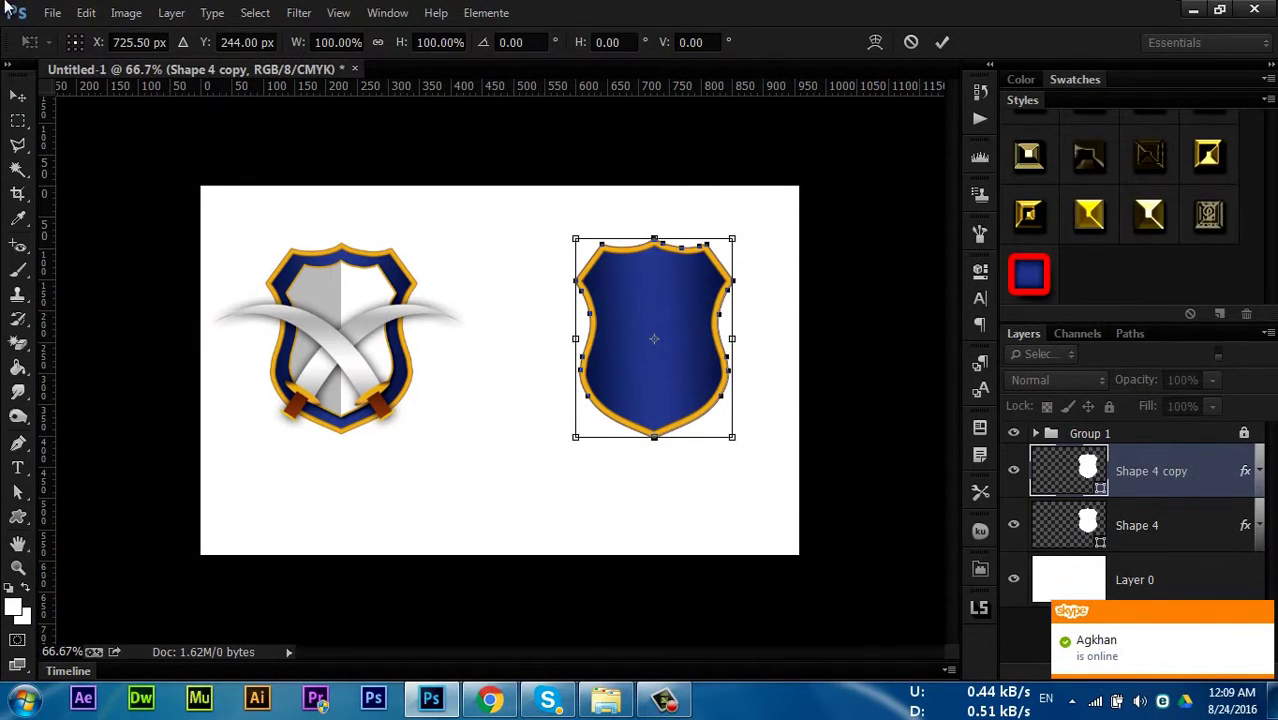
click(86, 12)
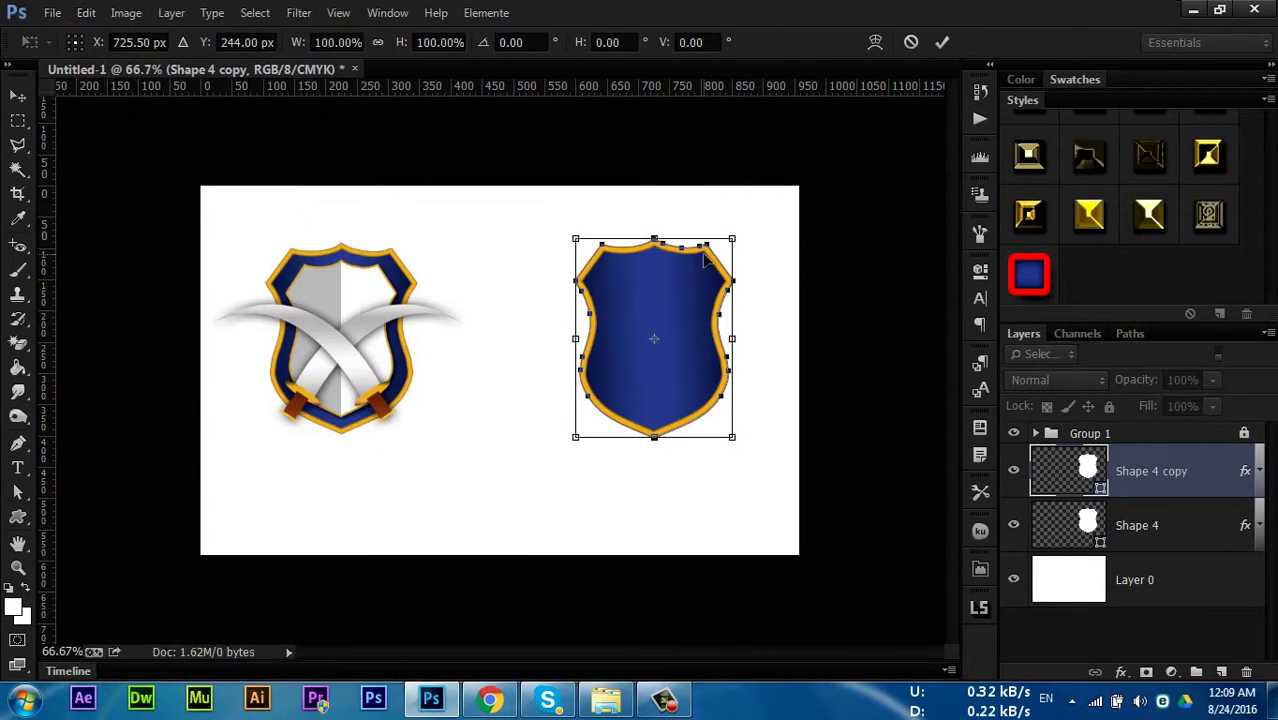
click(768, 244)
drag(571, 440, 594, 421)
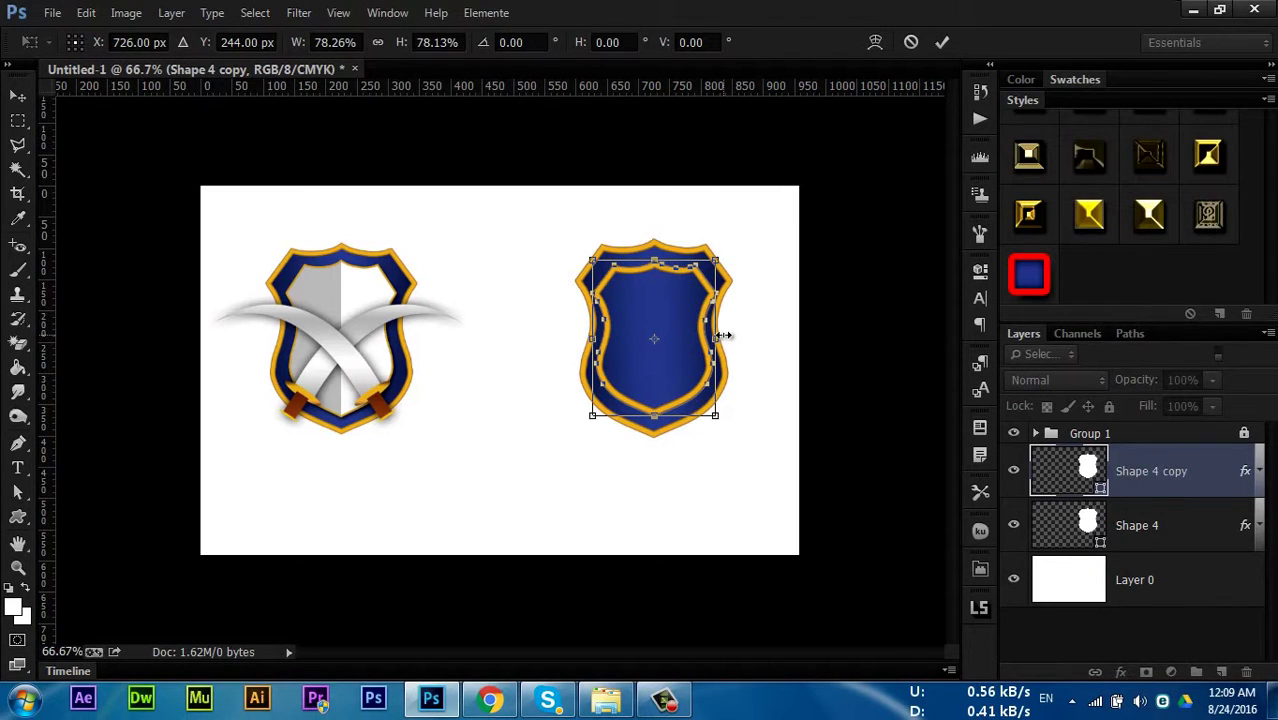
drag(724, 336, 719, 336)
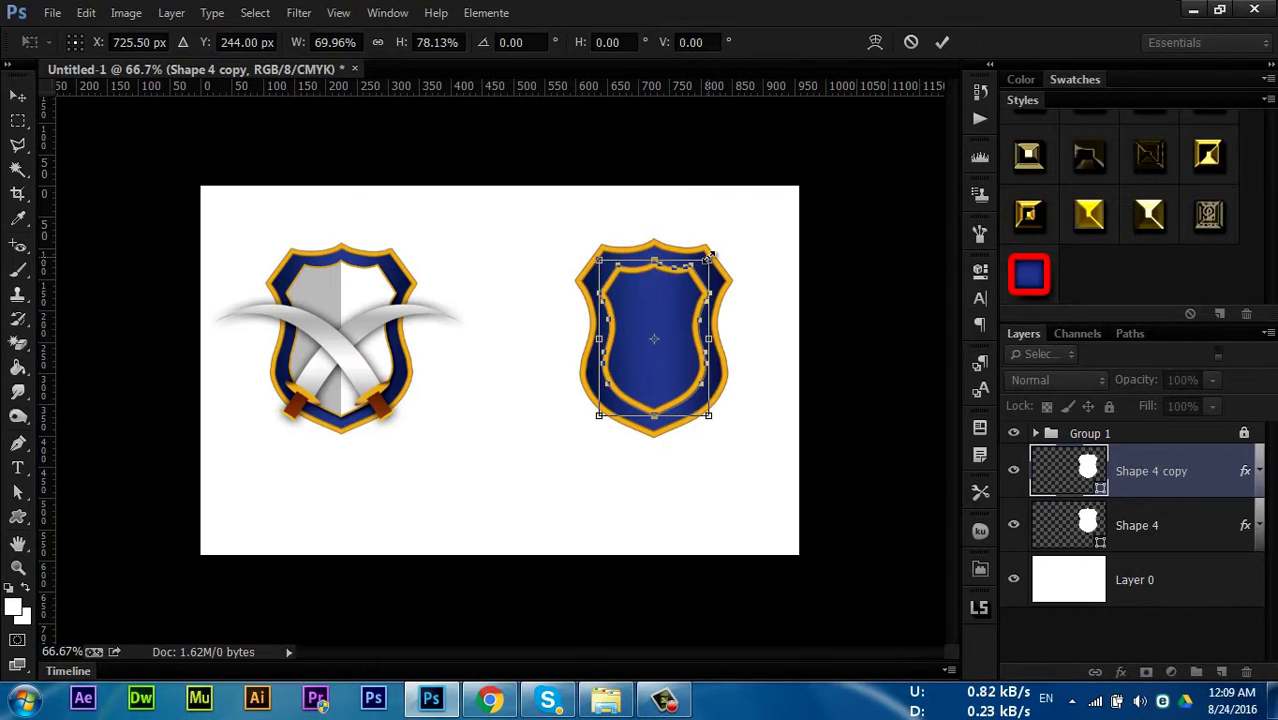
drag(710, 259, 716, 254)
key(u)
key(Return)
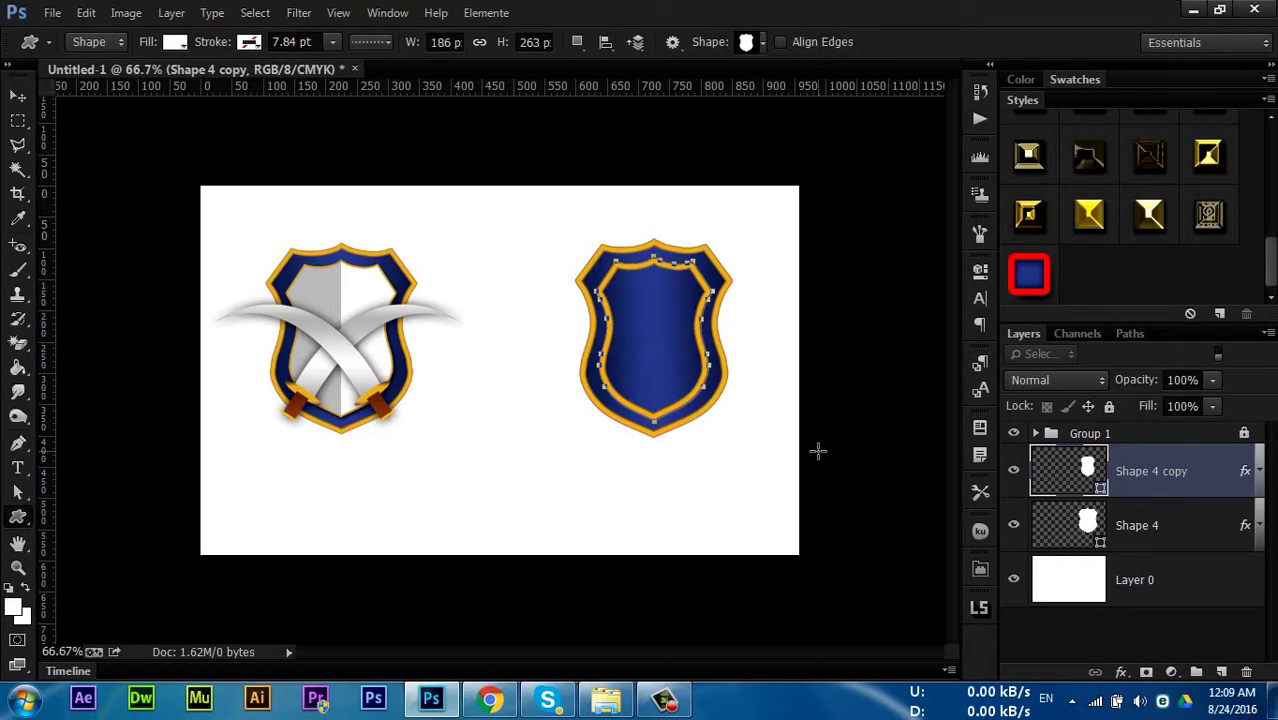
Minimize the Styles panel and set the inner shield's stroke size to 3 px
right_click(1108, 108)
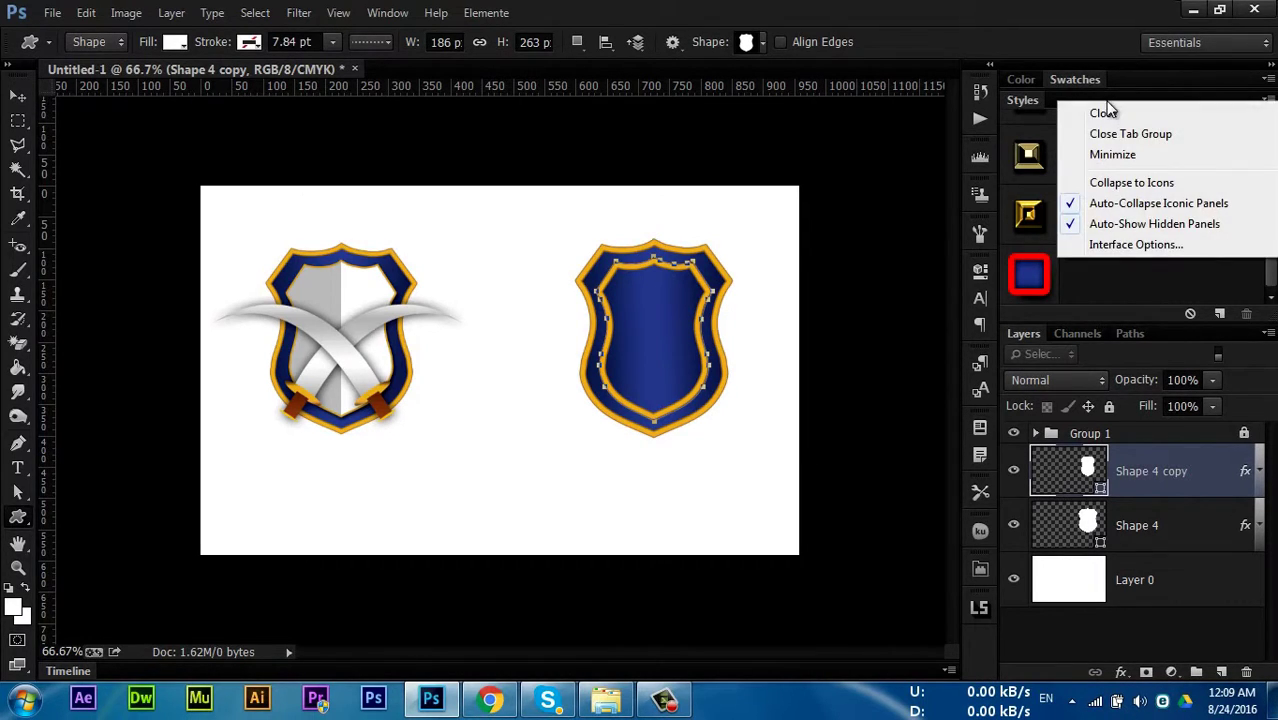
click(1106, 156)
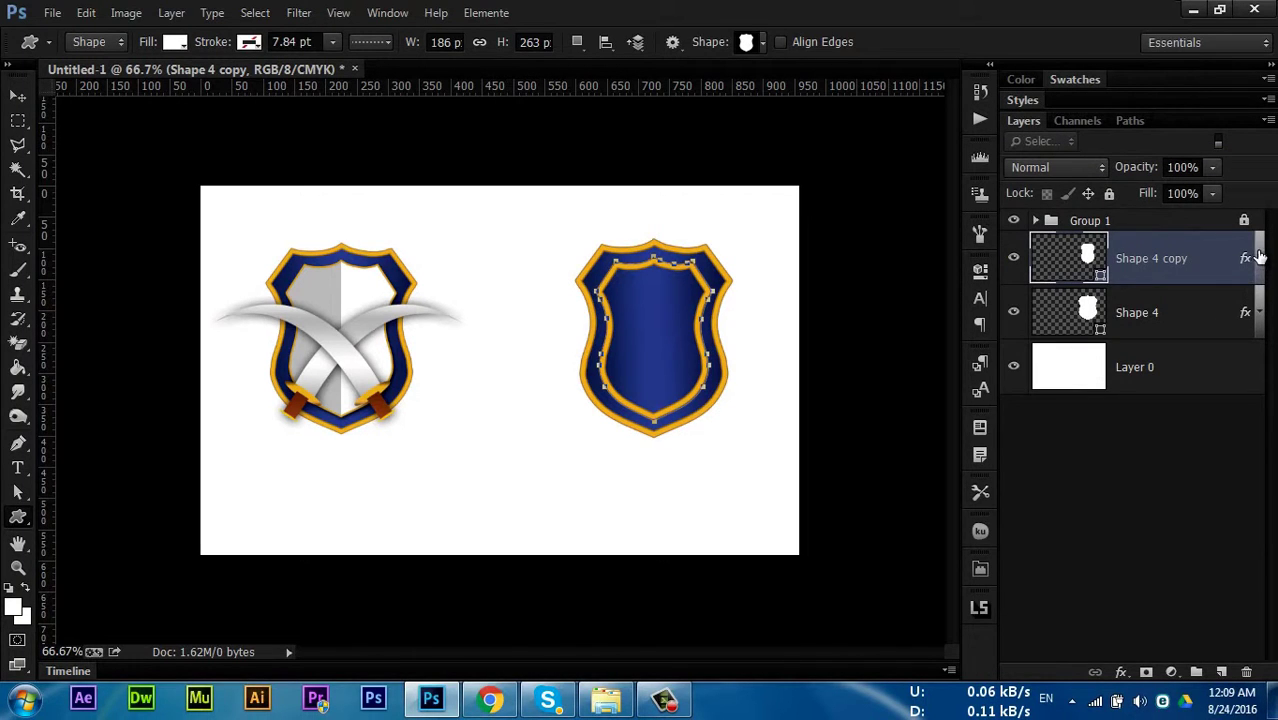
click(1259, 256)
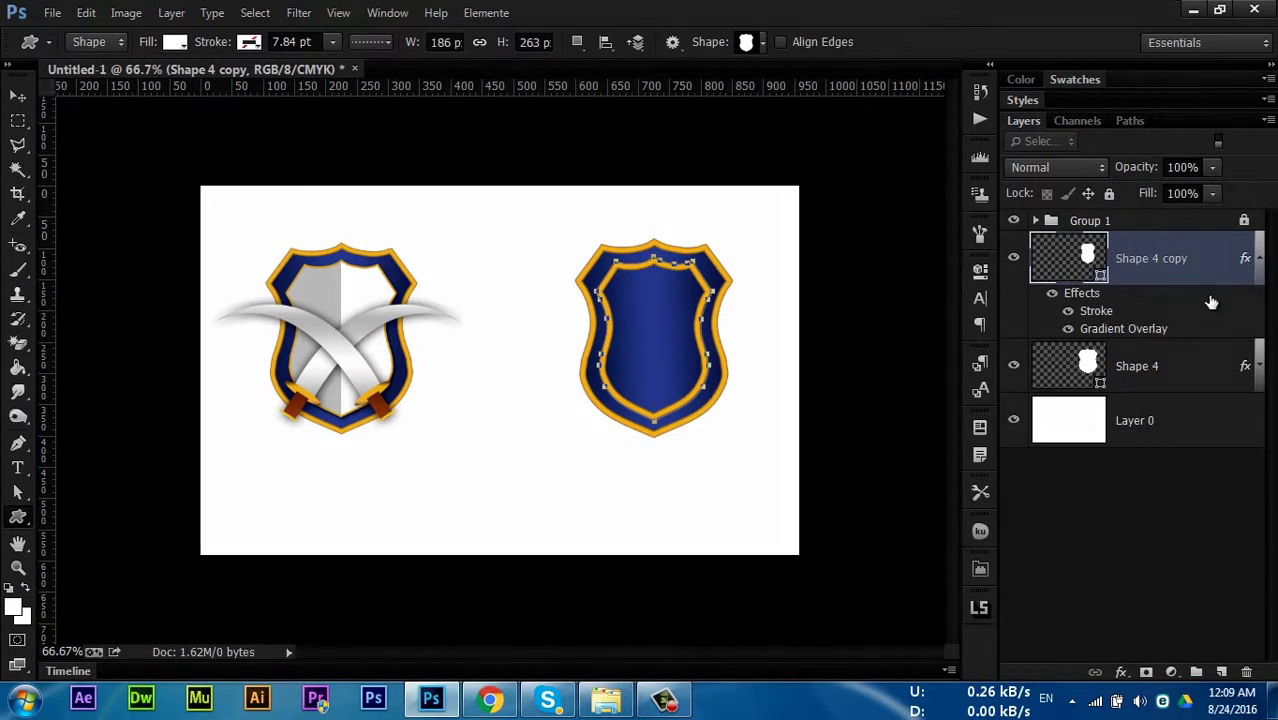
double_click(1096, 310)
drag(806, 212, 1040, 212)
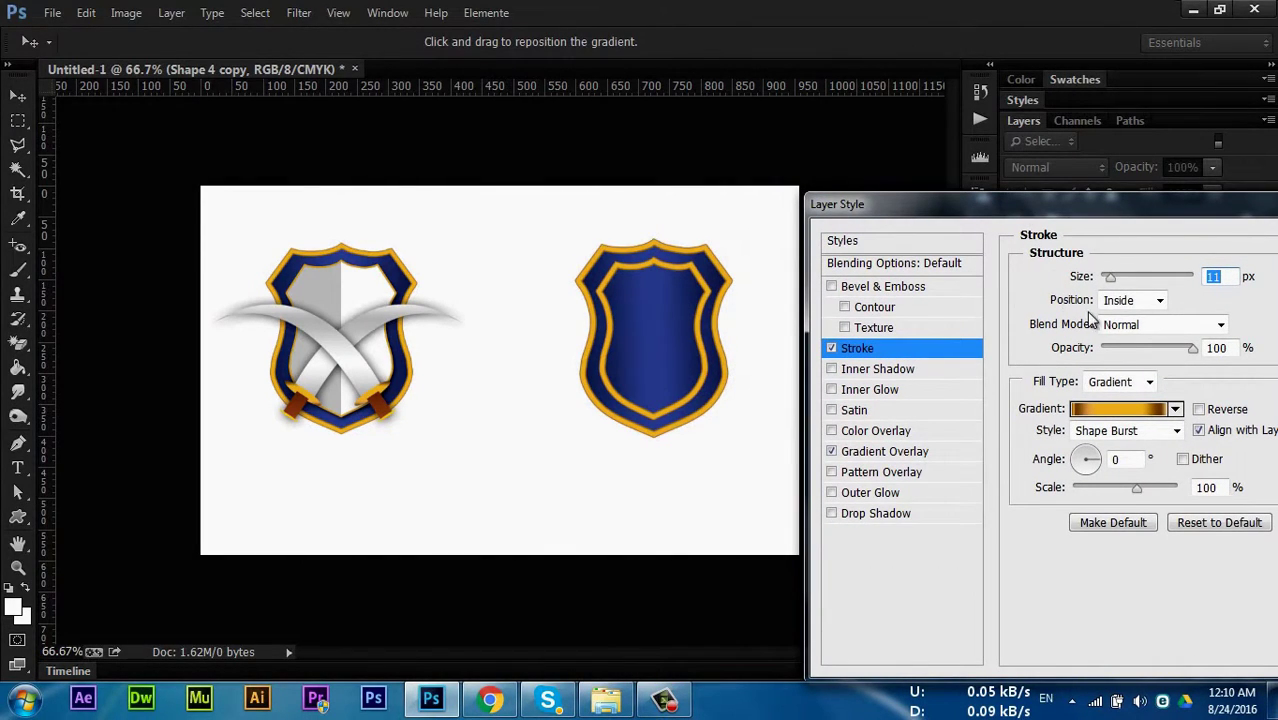
key(Down)
key(Down)
key(Down)
key(Down)
key(Down)
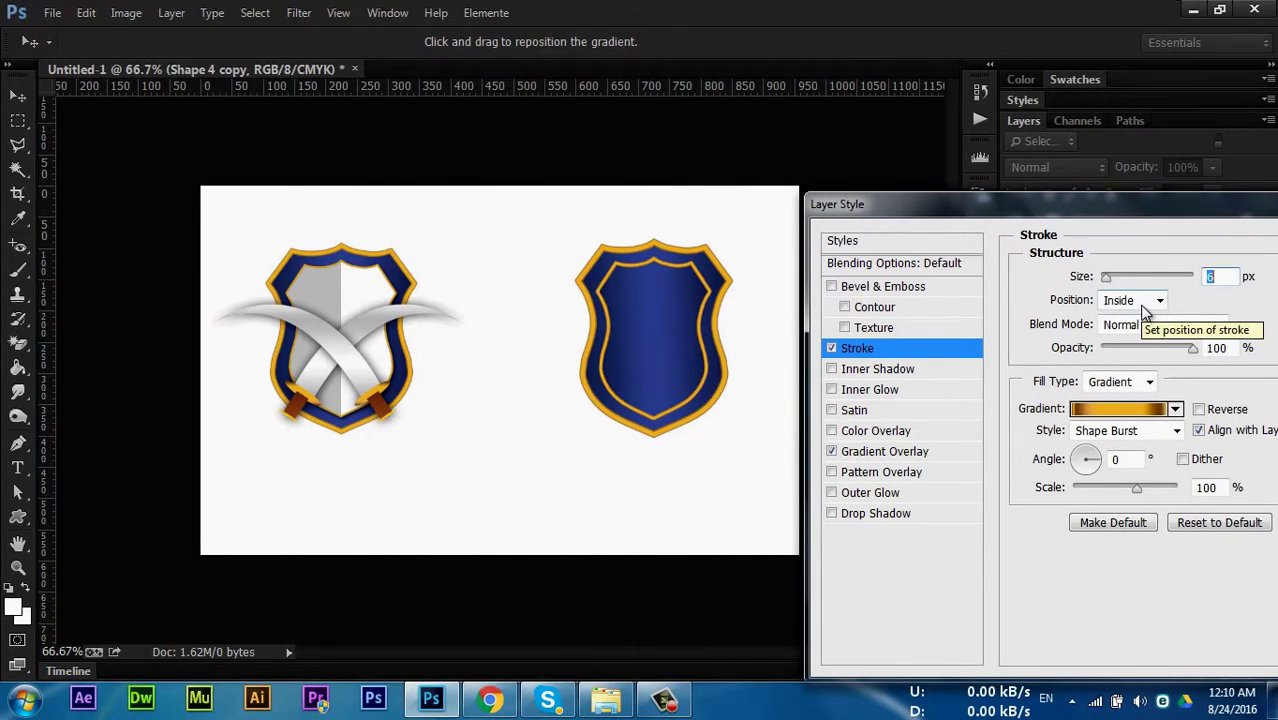
key(Down)
key(Down)
key(Down)
key(Down)
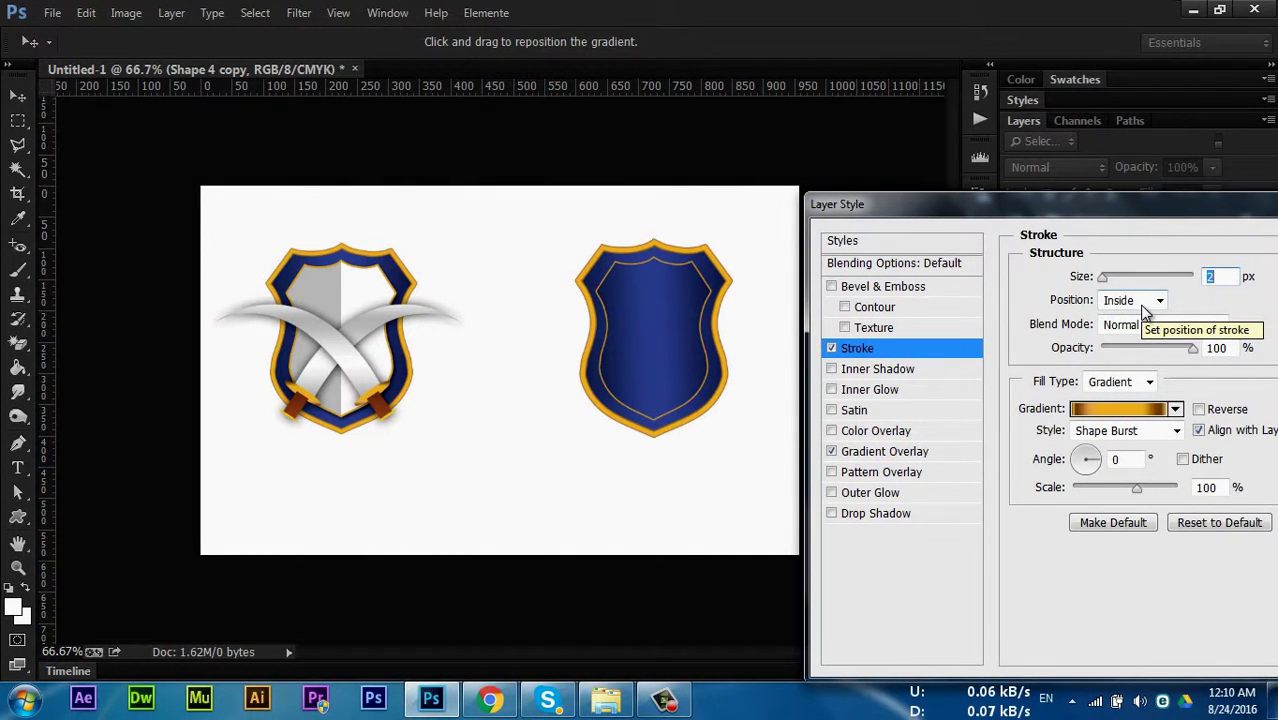
key(Up)
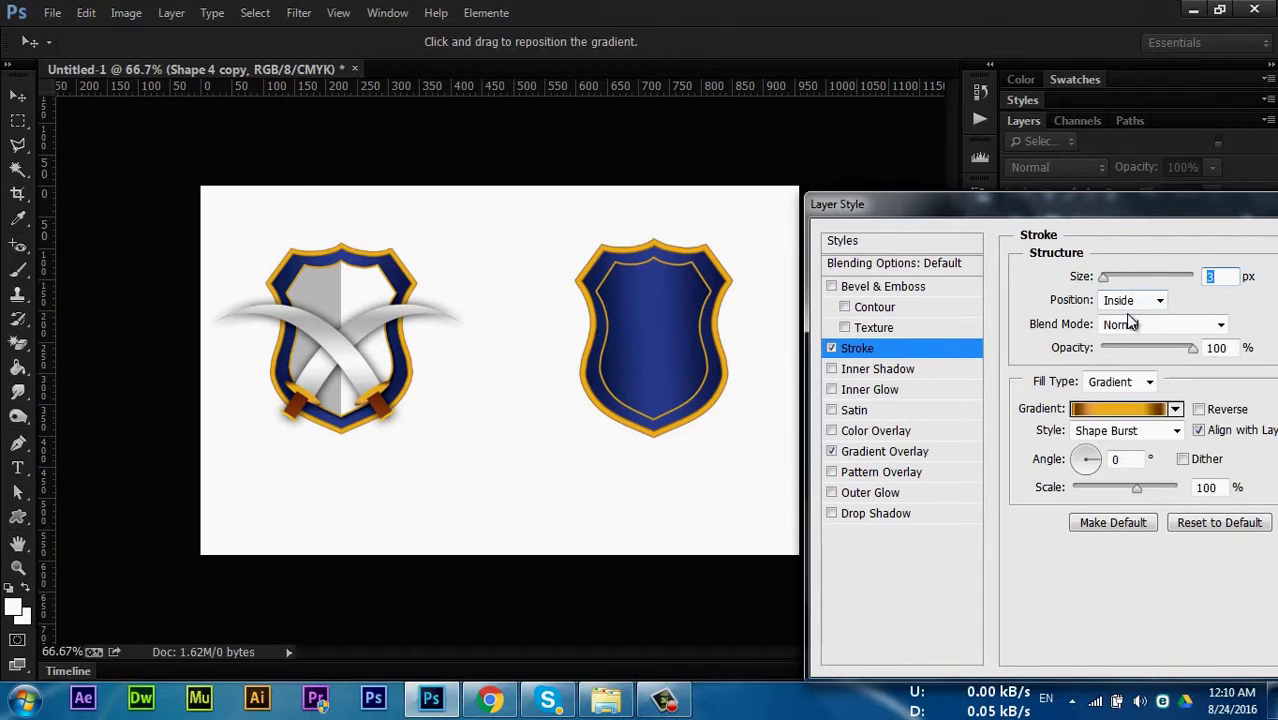
Give the inner shield a grey-and-white split Gradient Overlay at 0° and 49% scale
click(865, 455)
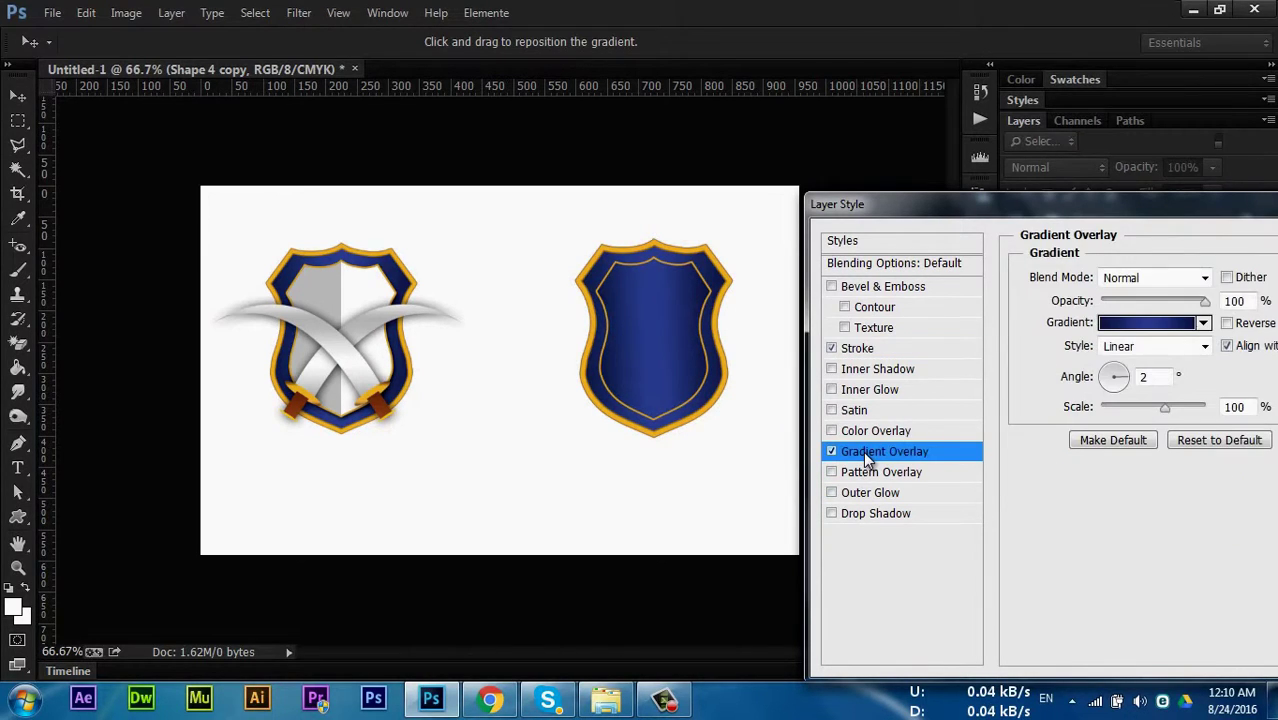
click(1128, 324)
drag(1194, 218, 1205, 318)
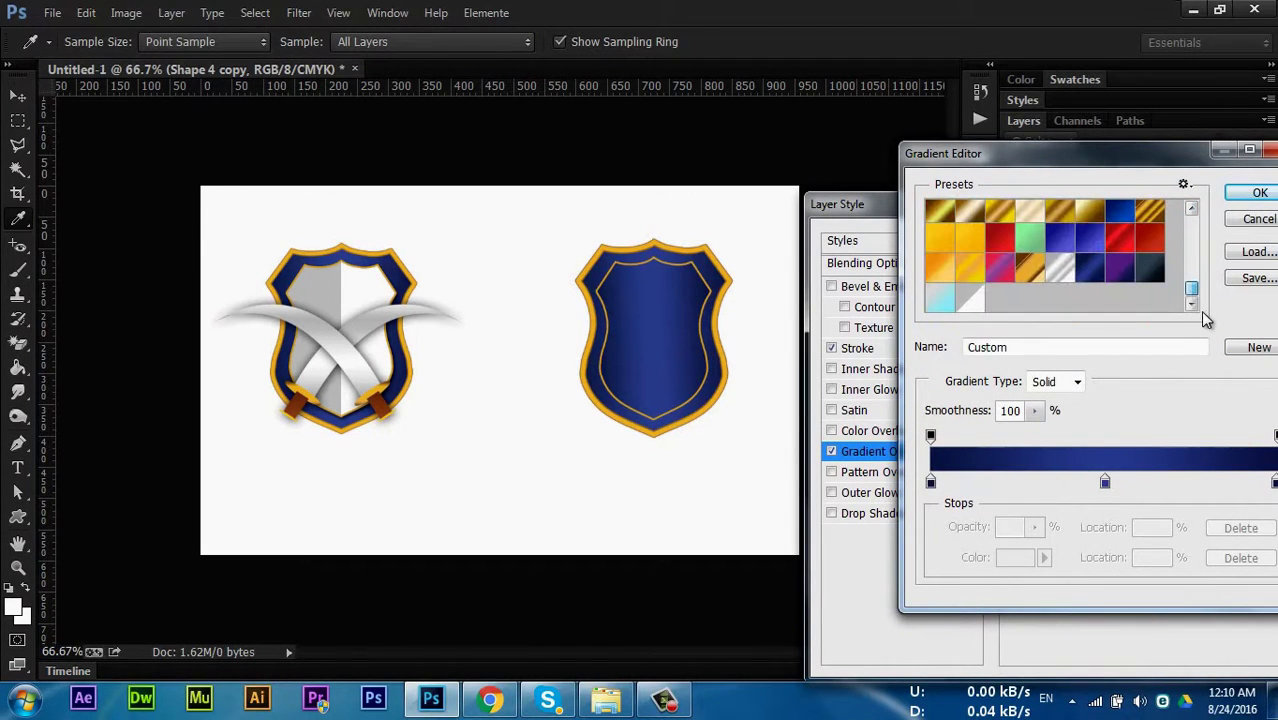
click(974, 299)
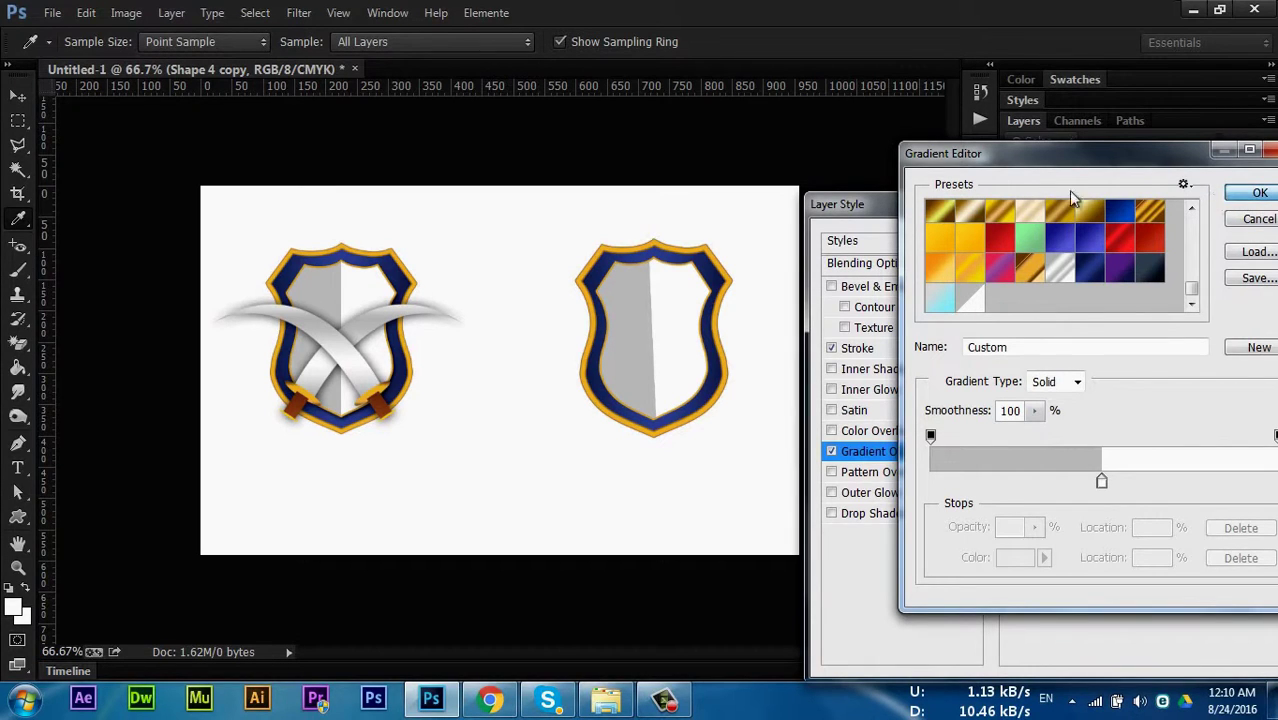
click(1259, 193)
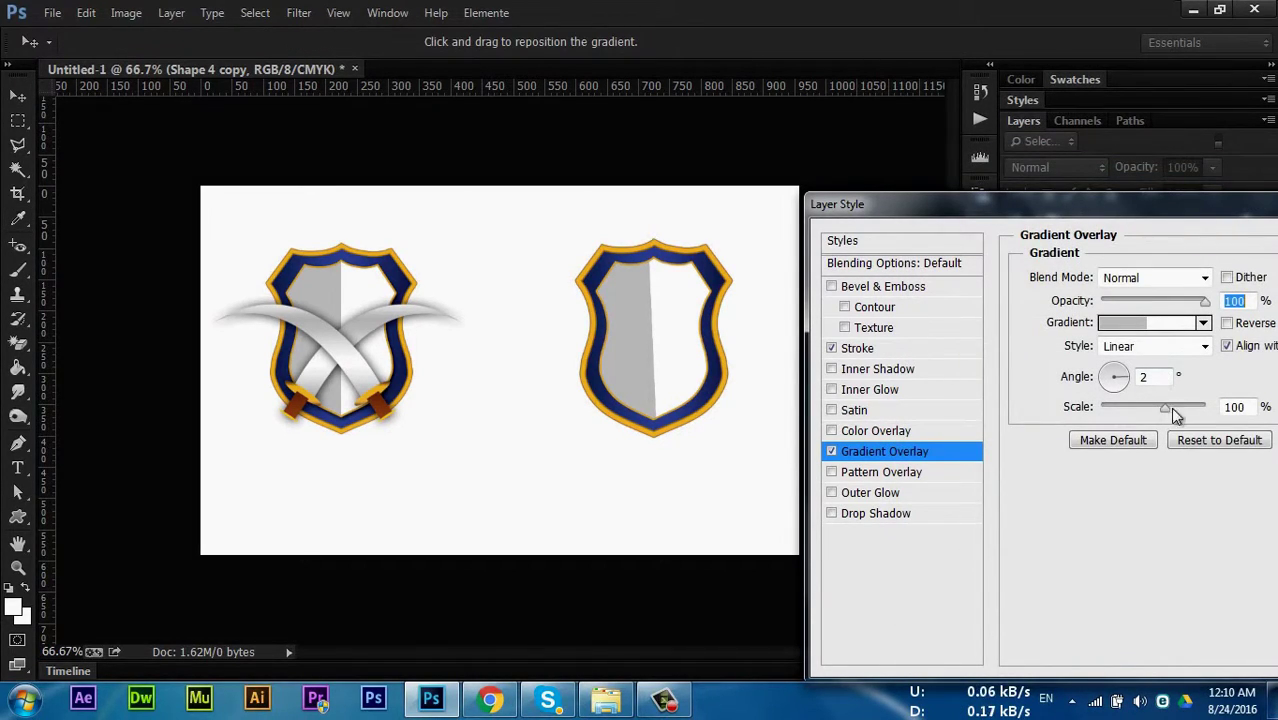
click(1143, 376)
text(0)
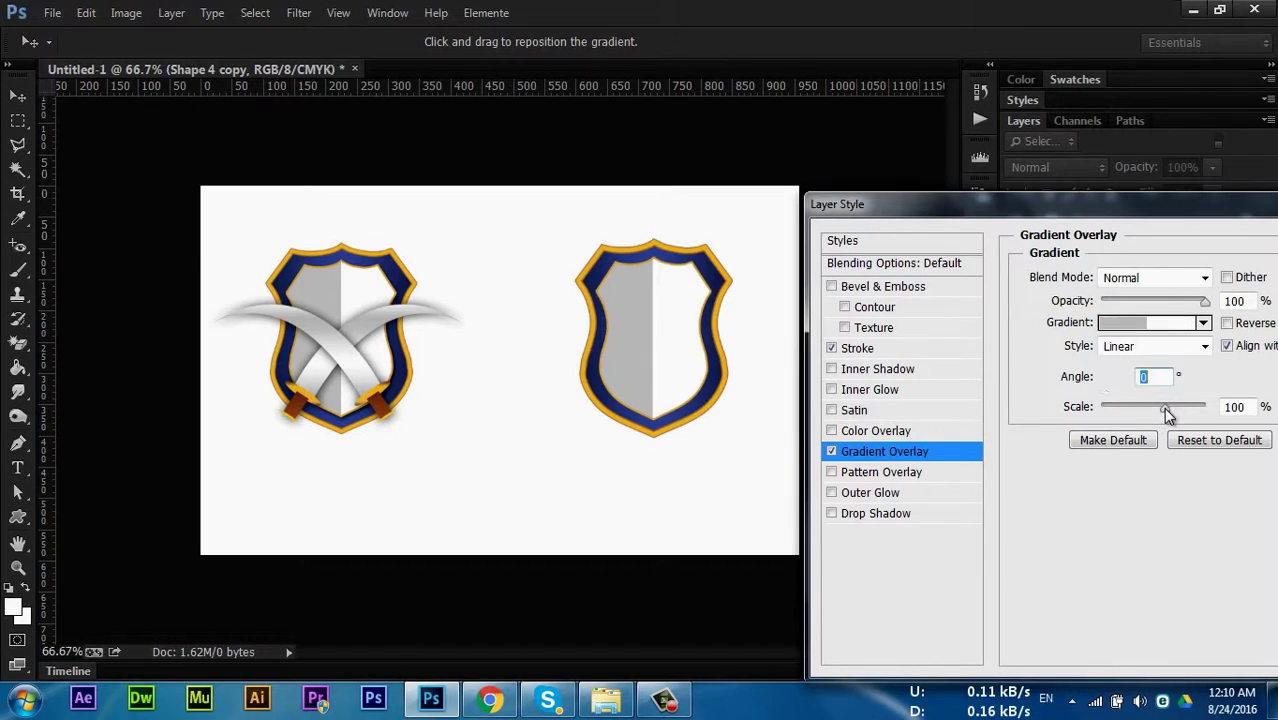
drag(1168, 408, 1125, 418)
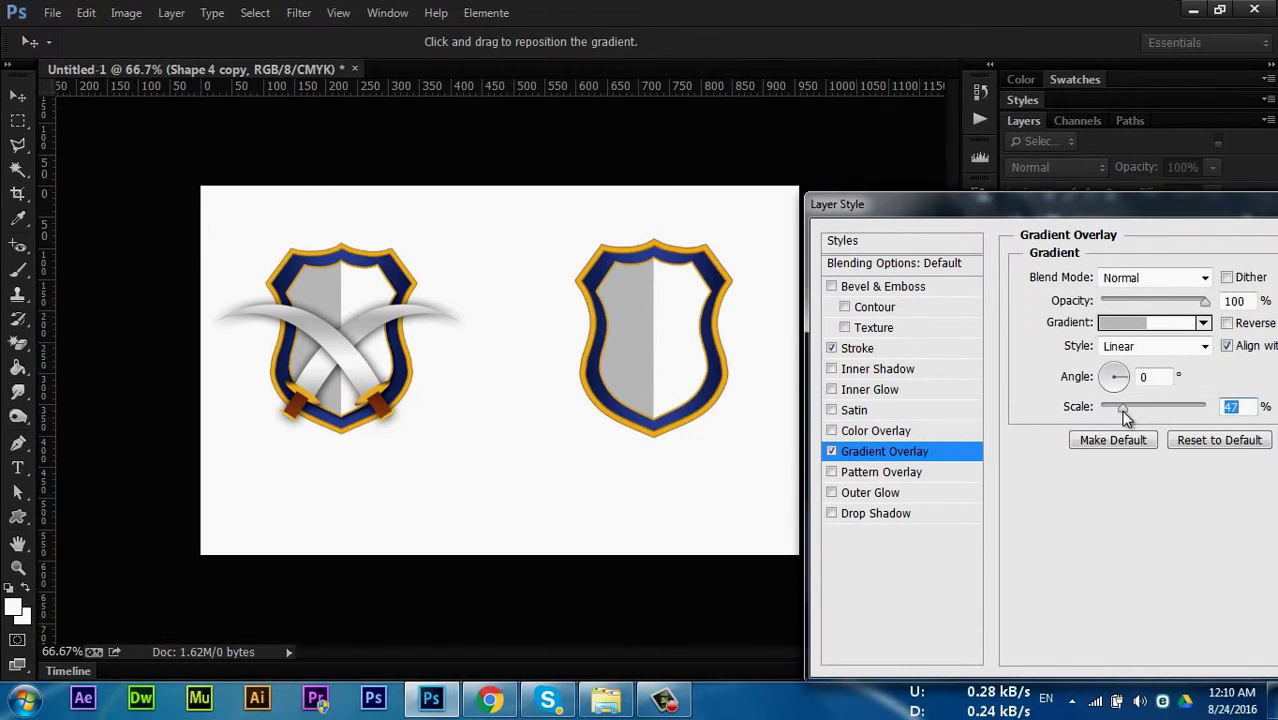
drag(1142, 218, 1002, 222)
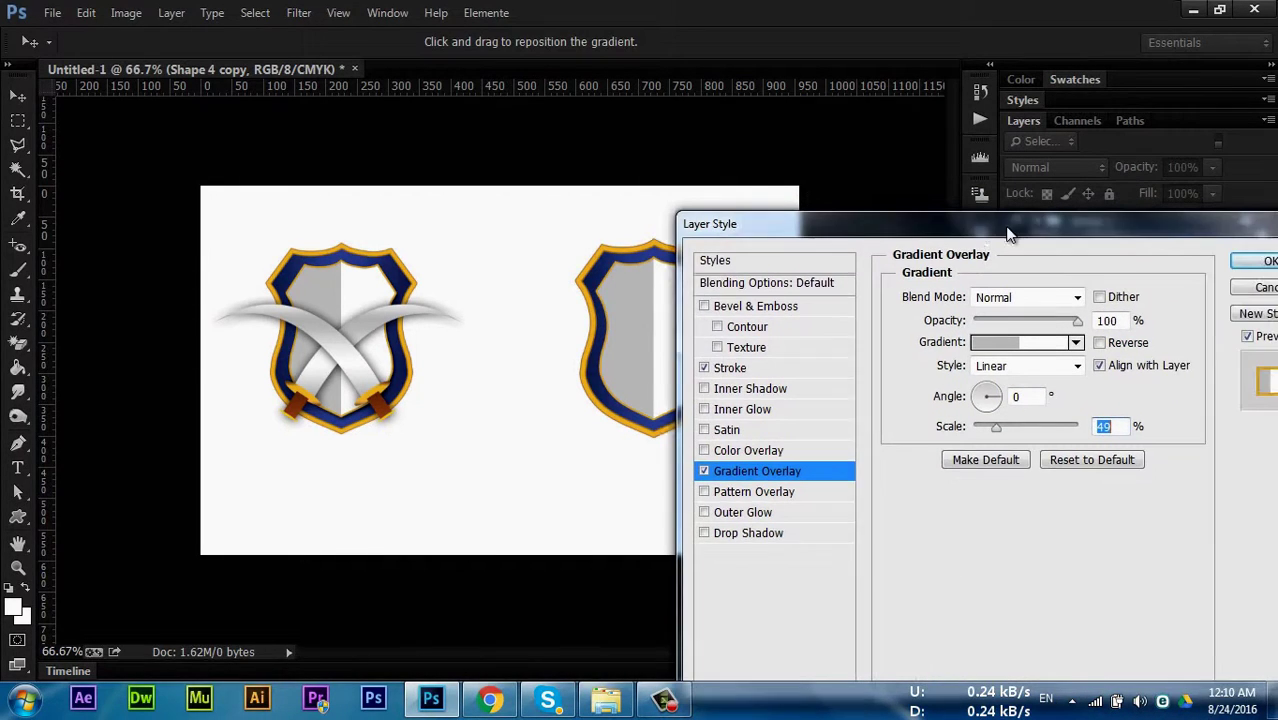
click(1258, 270)
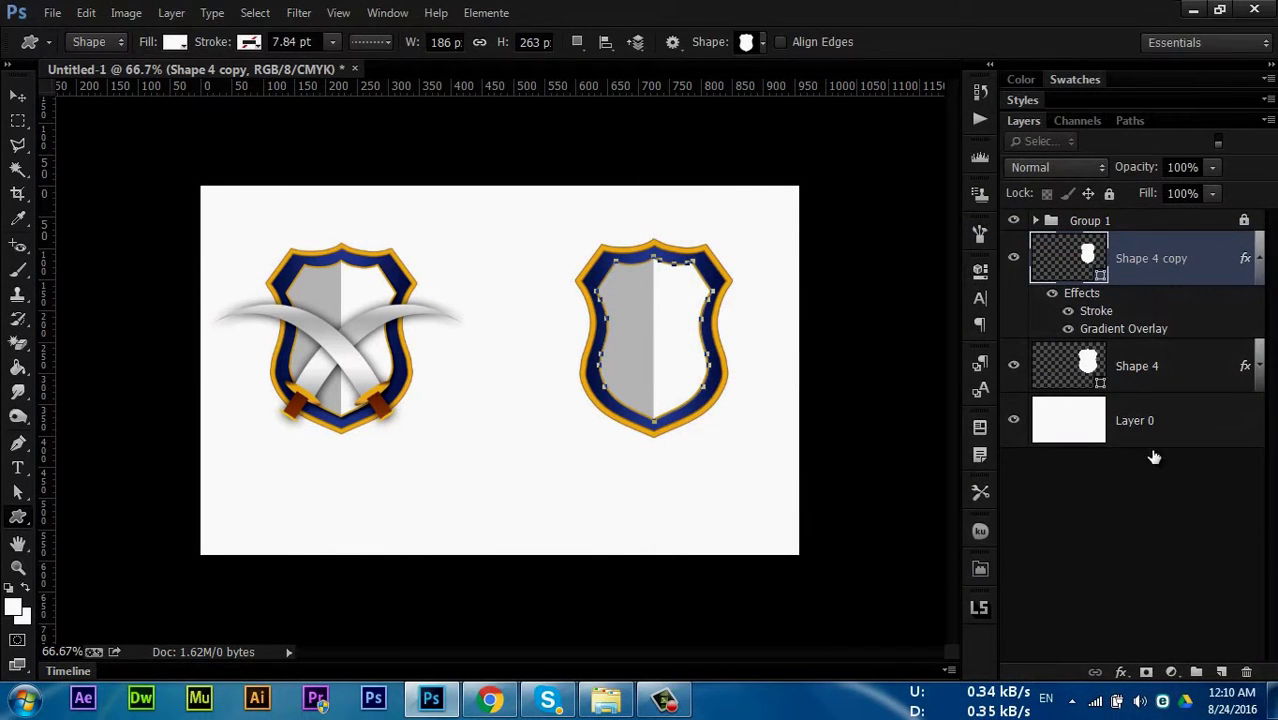
Add a new Layer 2 and move it to the top of the layer stack
click(1150, 426)
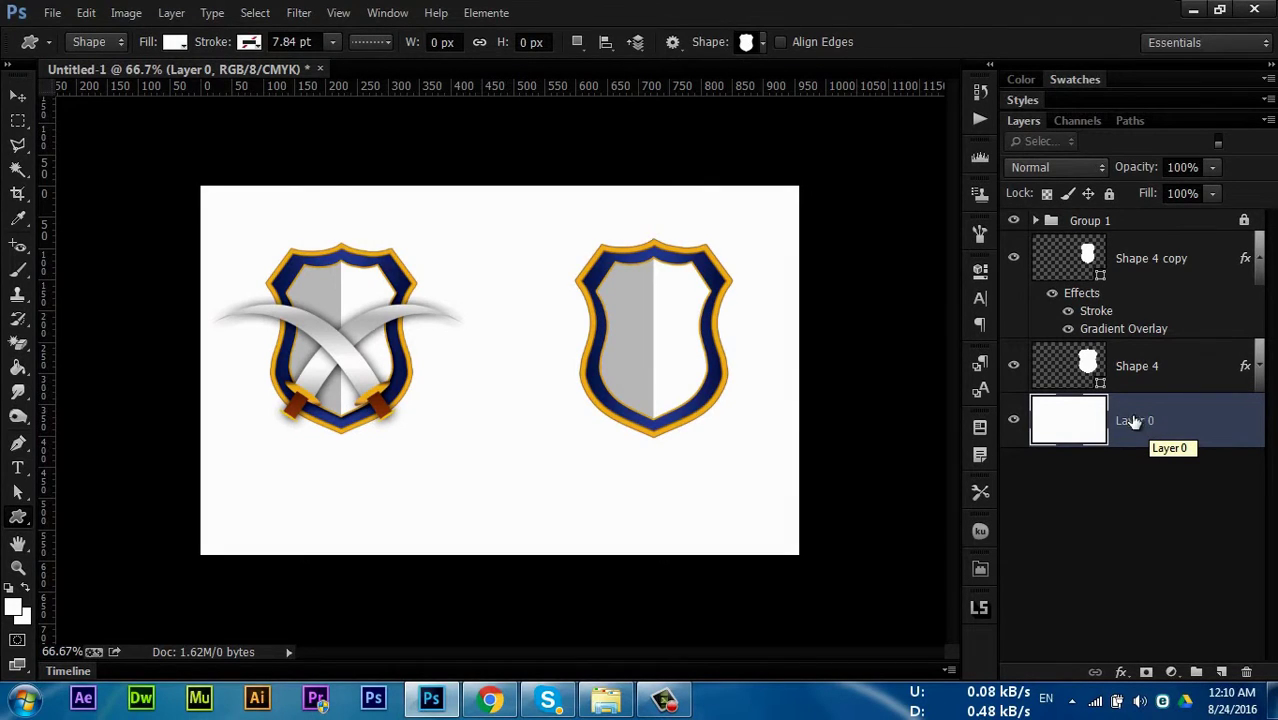
click(1222, 670)
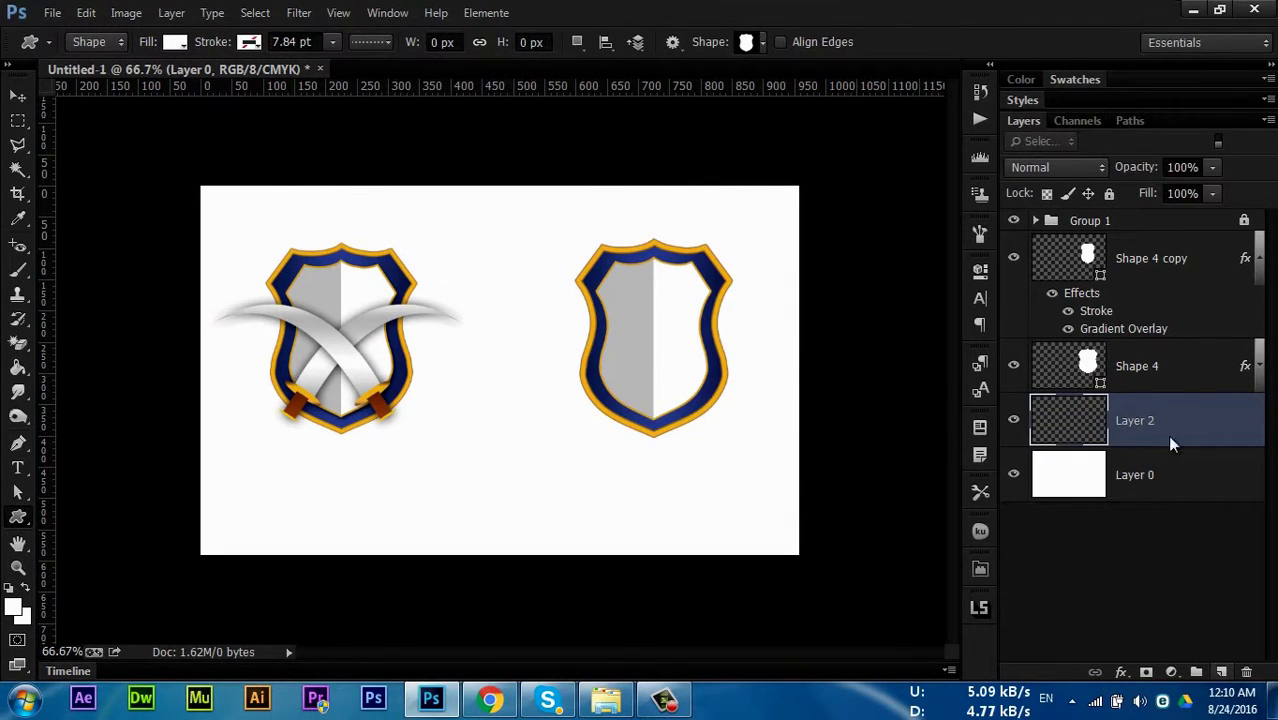
drag(1140, 428, 1140, 245)
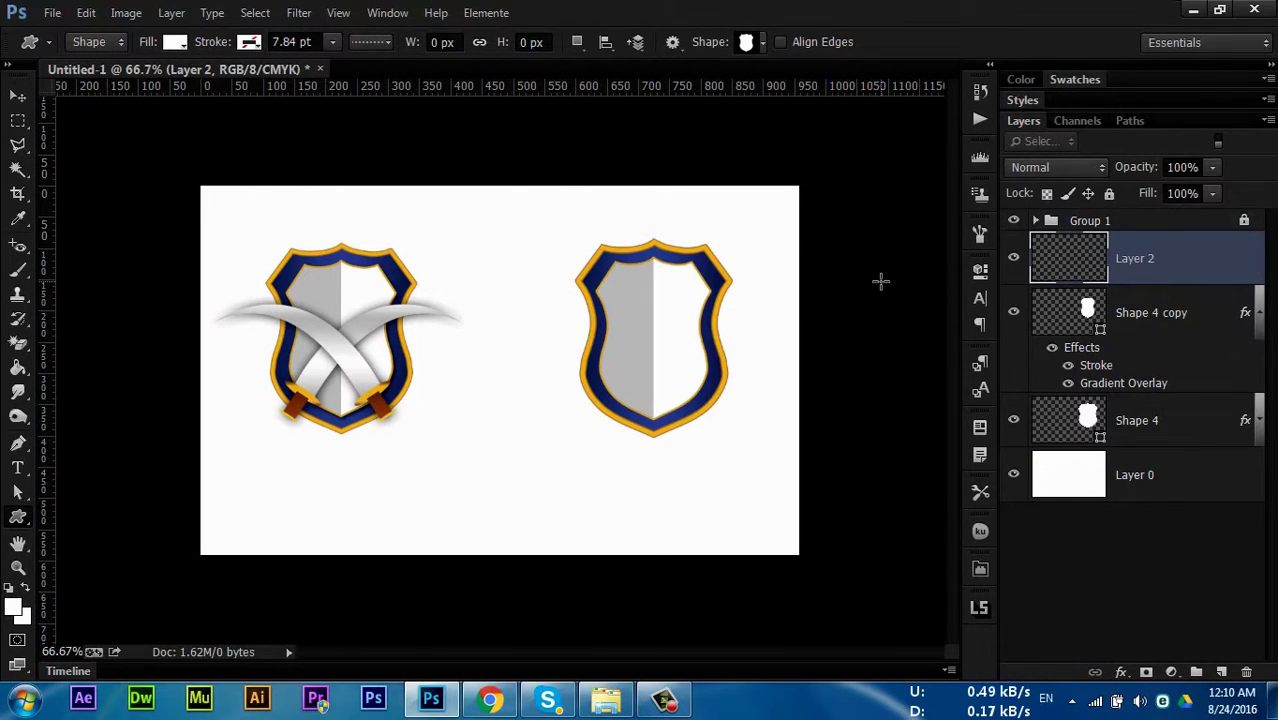
Sample the shield's navy blue as foreground colour and place the first Pen anchor between the shields
drag(18, 443, 82, 437)
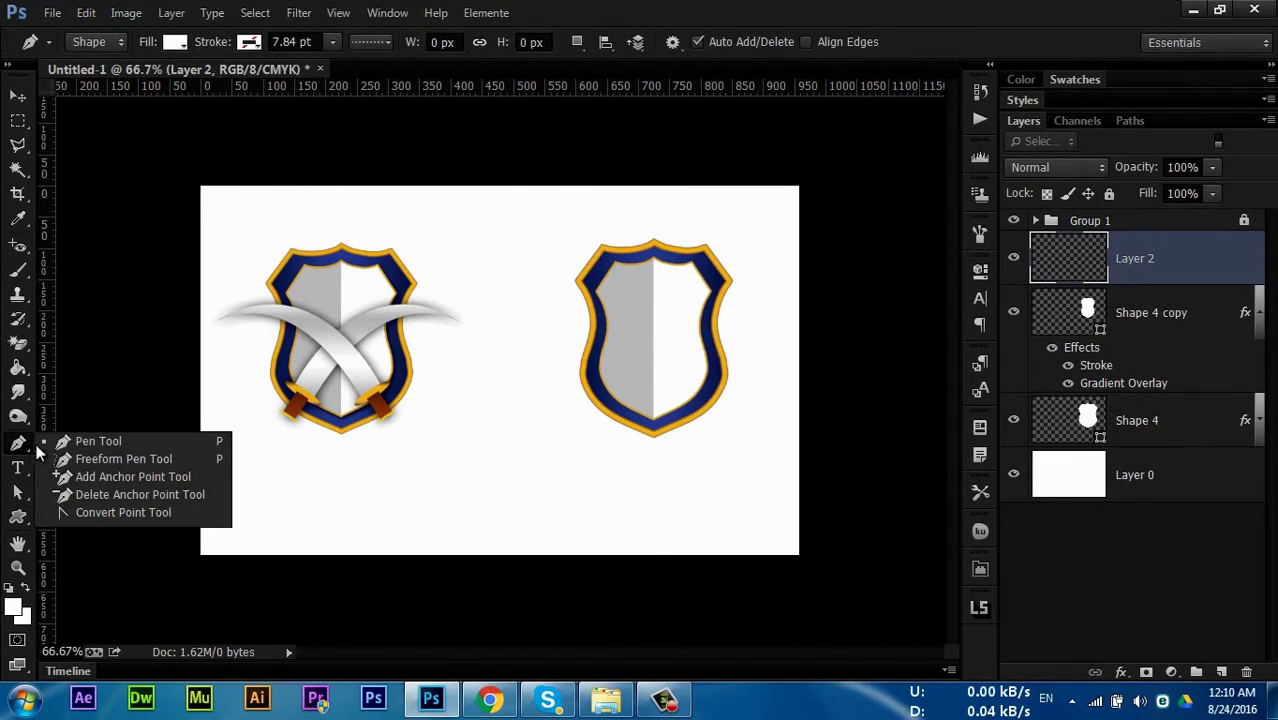
click(16, 607)
click(364, 256)
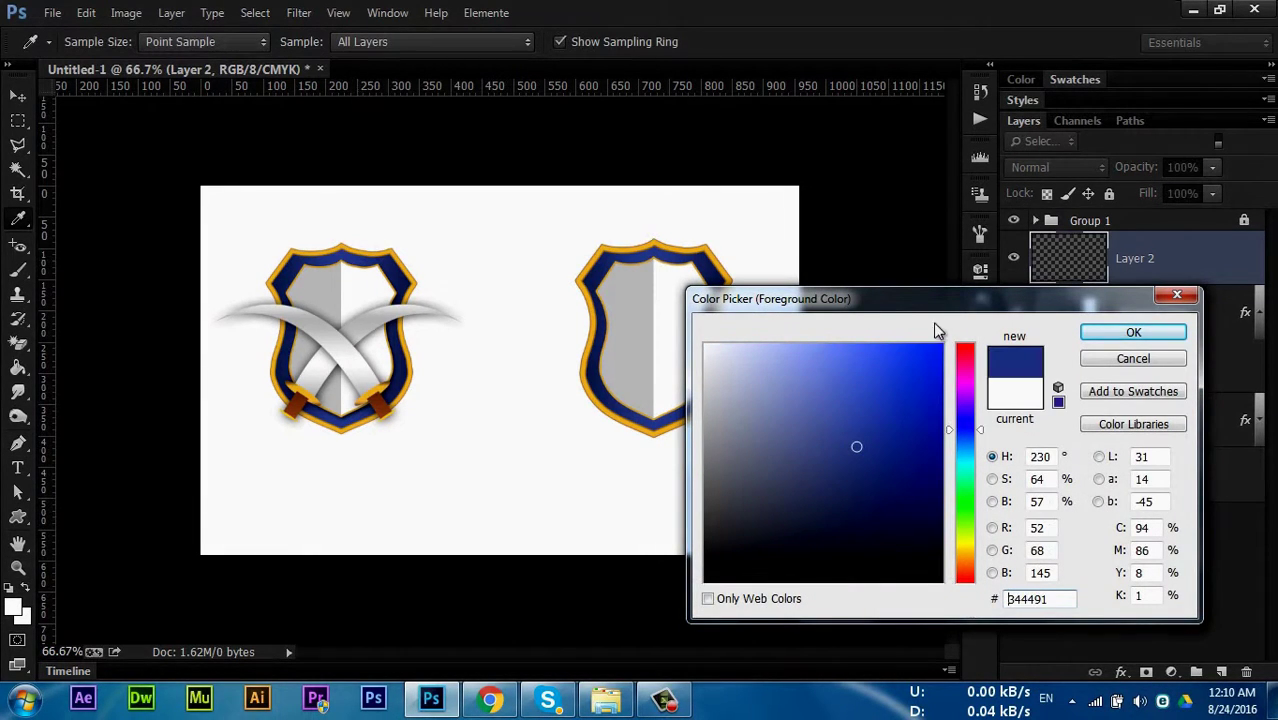
click(1133, 332)
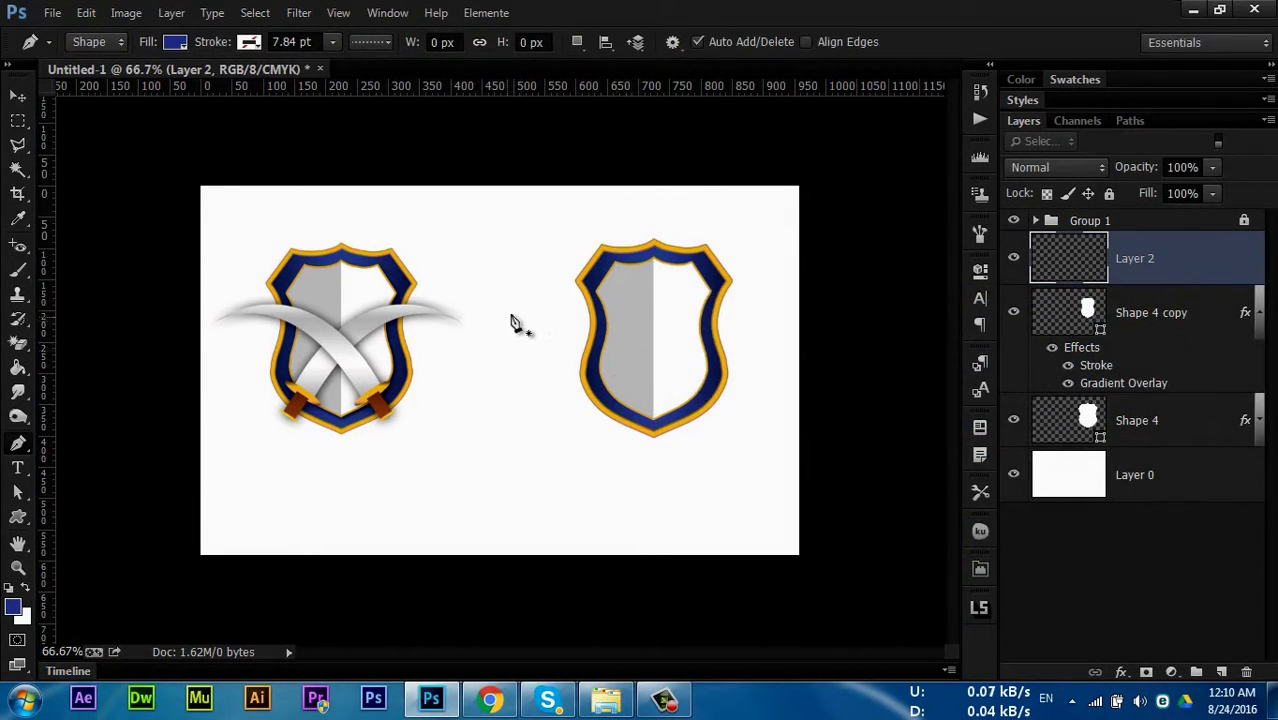
click(471, 251)
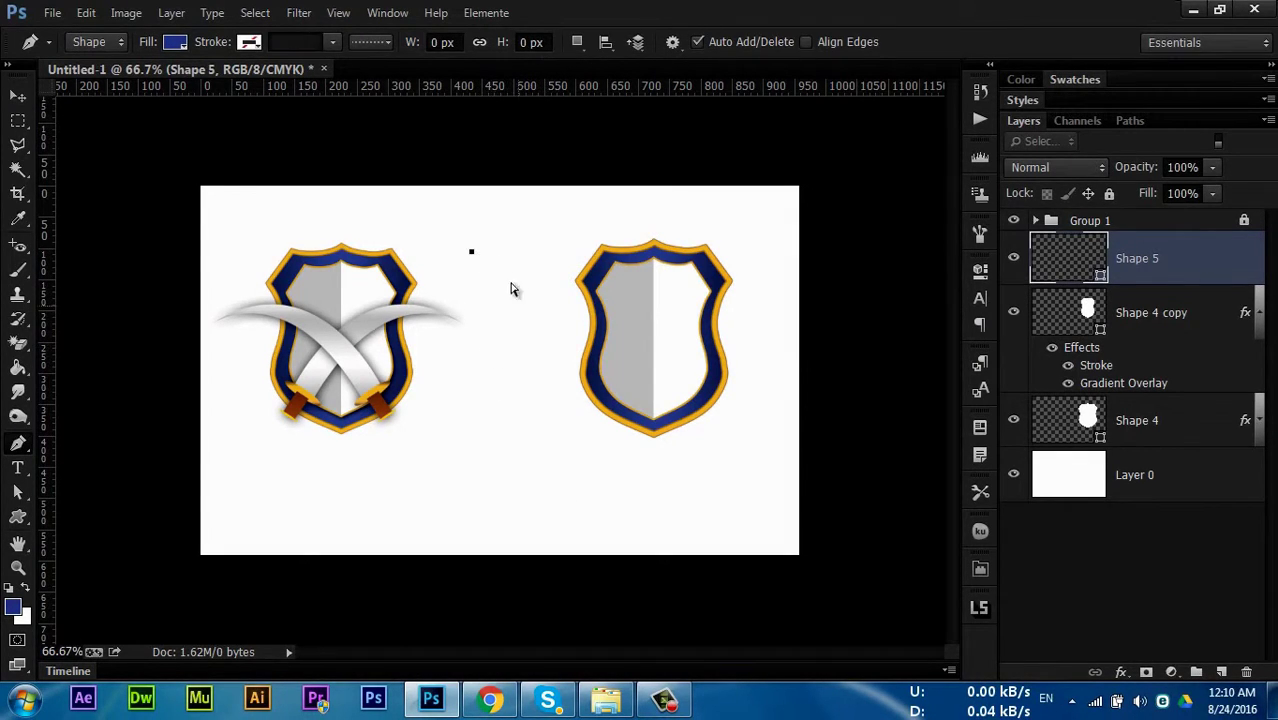
Draw a curved, horn-shaped navy blade with the Pen tool, cornered at its base
key(ctrl+z)
click(480, 246)
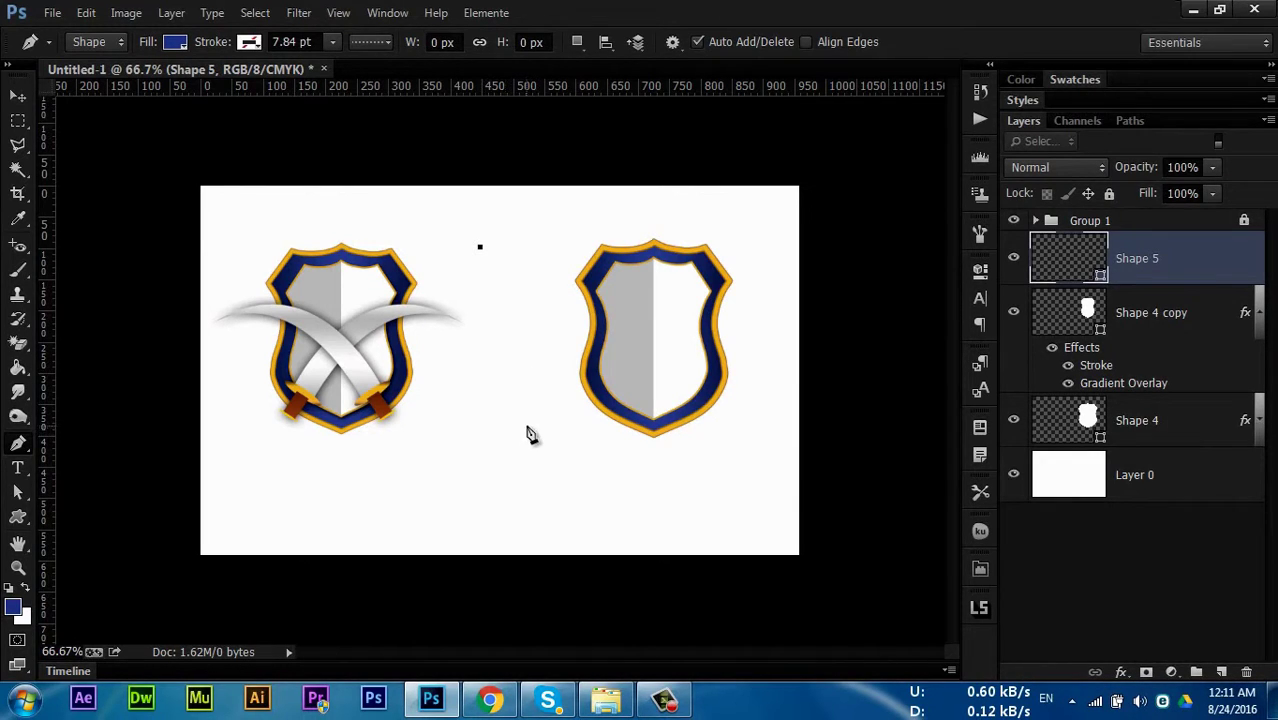
mouse_move(517, 426)
mouse_down()
mouse_move(485, 517)
mouse_move(482, 596)
mouse_up()
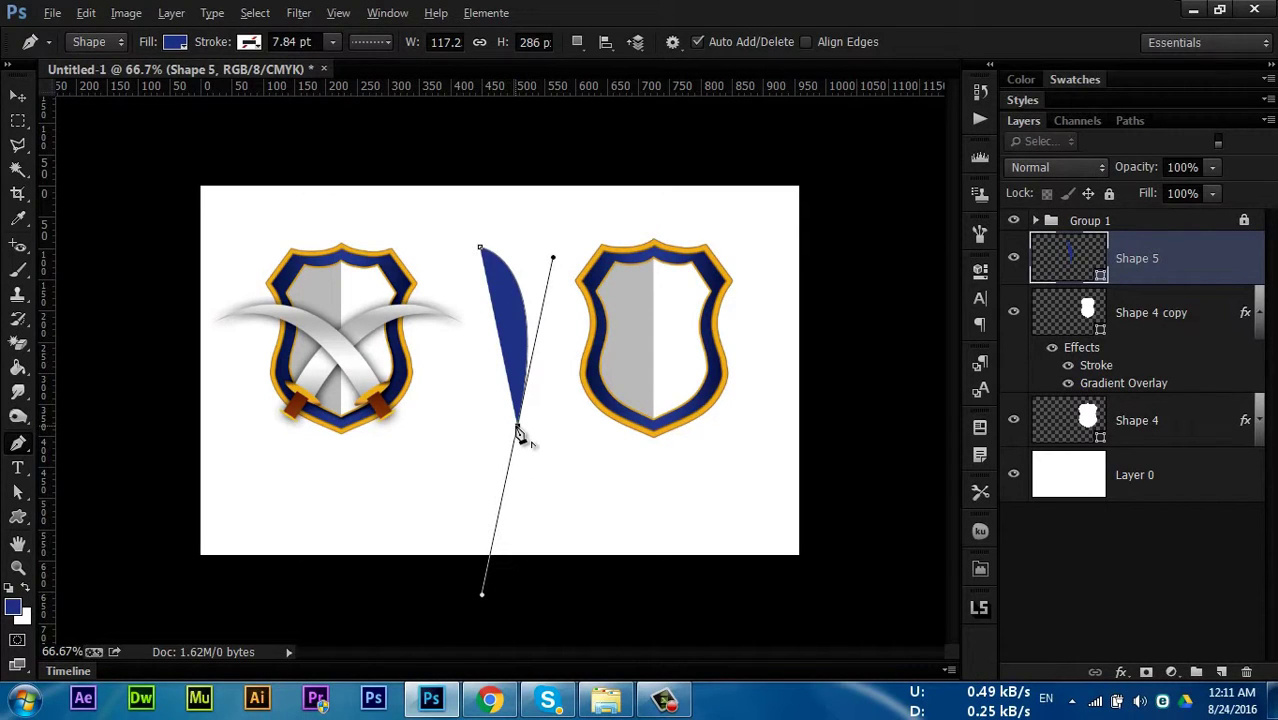
alt+click(518, 428)
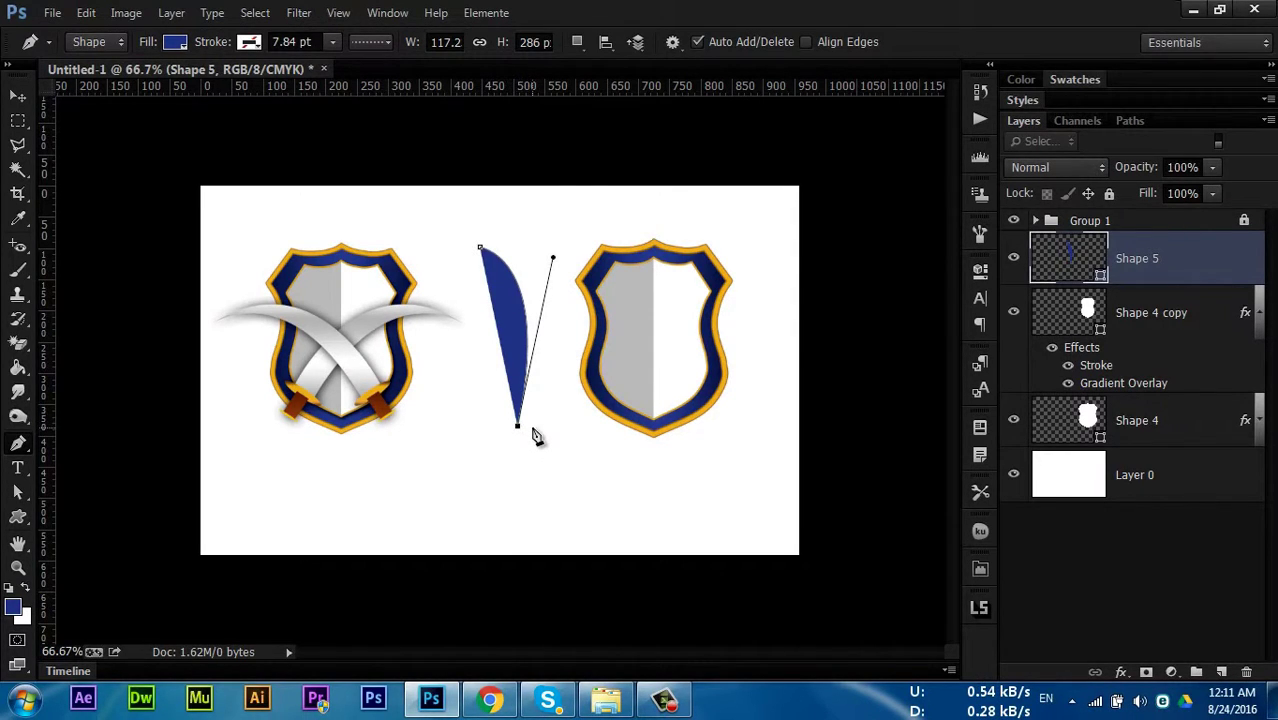
click(547, 428)
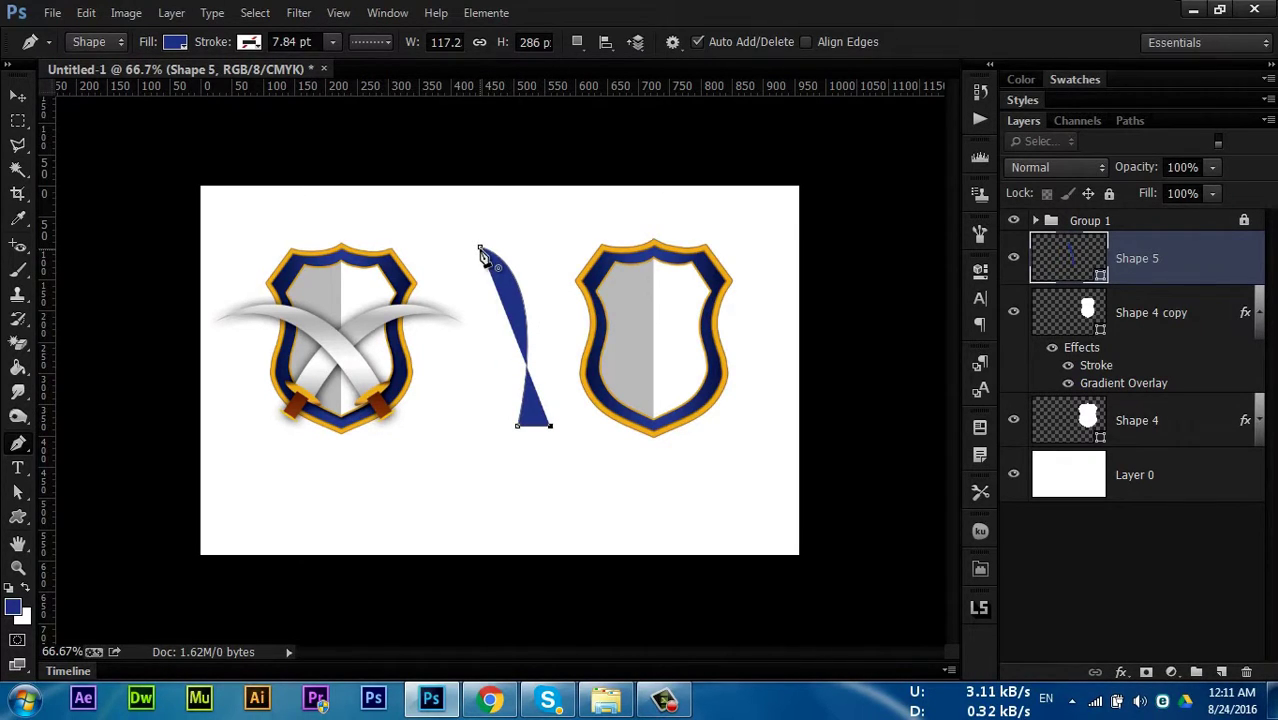
drag(480, 252, 404, 256)
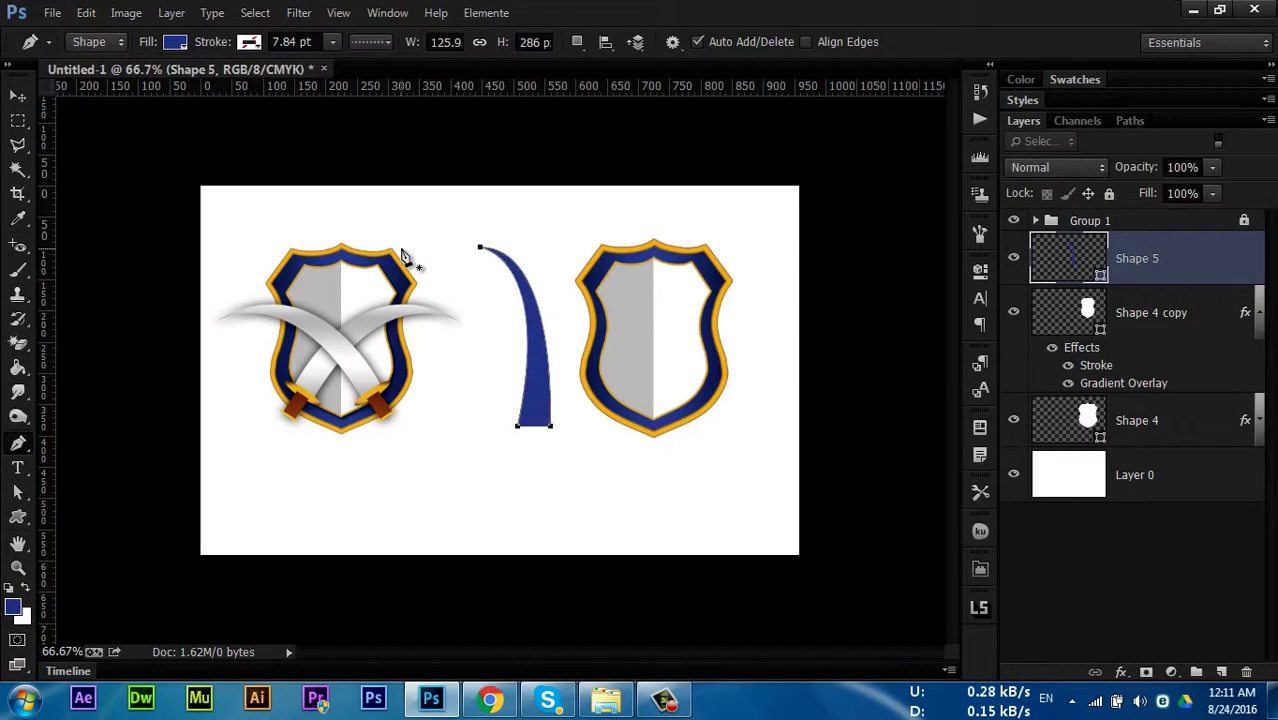
mouse_move(404, 256)
mouse_down()
mouse_move(481, 253)
mouse_move(386, 258)
mouse_up()
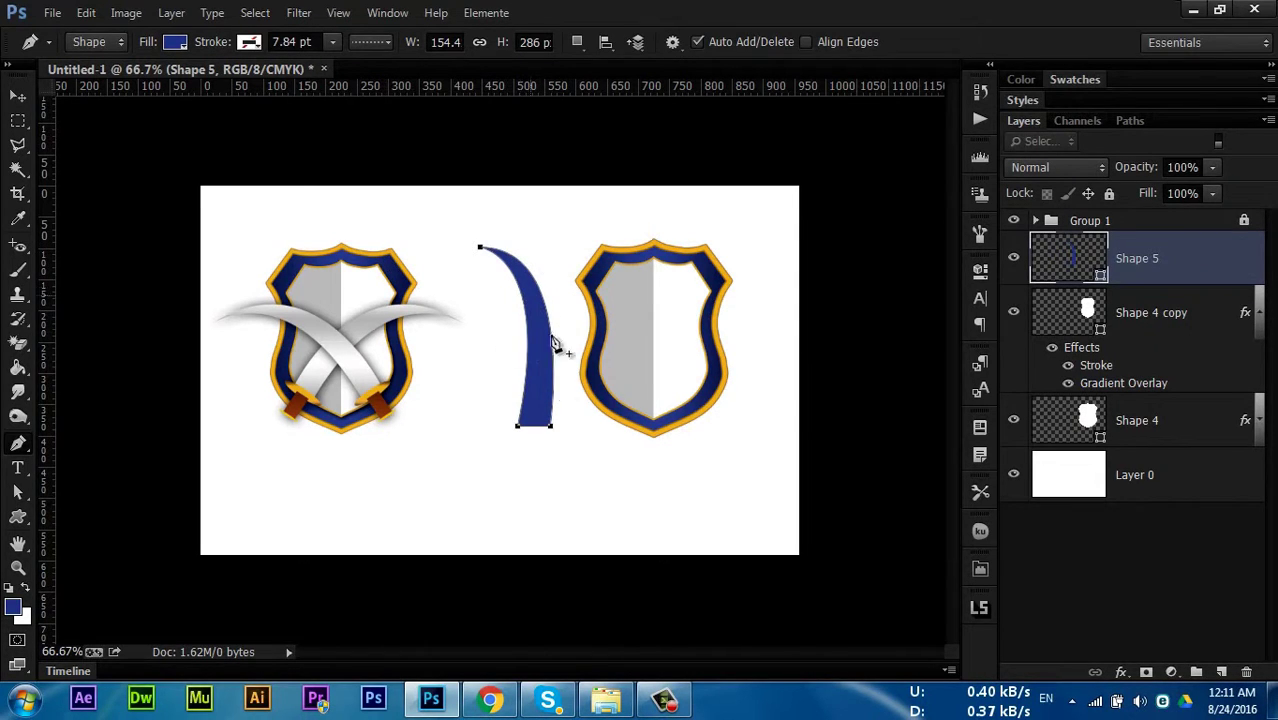
click(1131, 673)
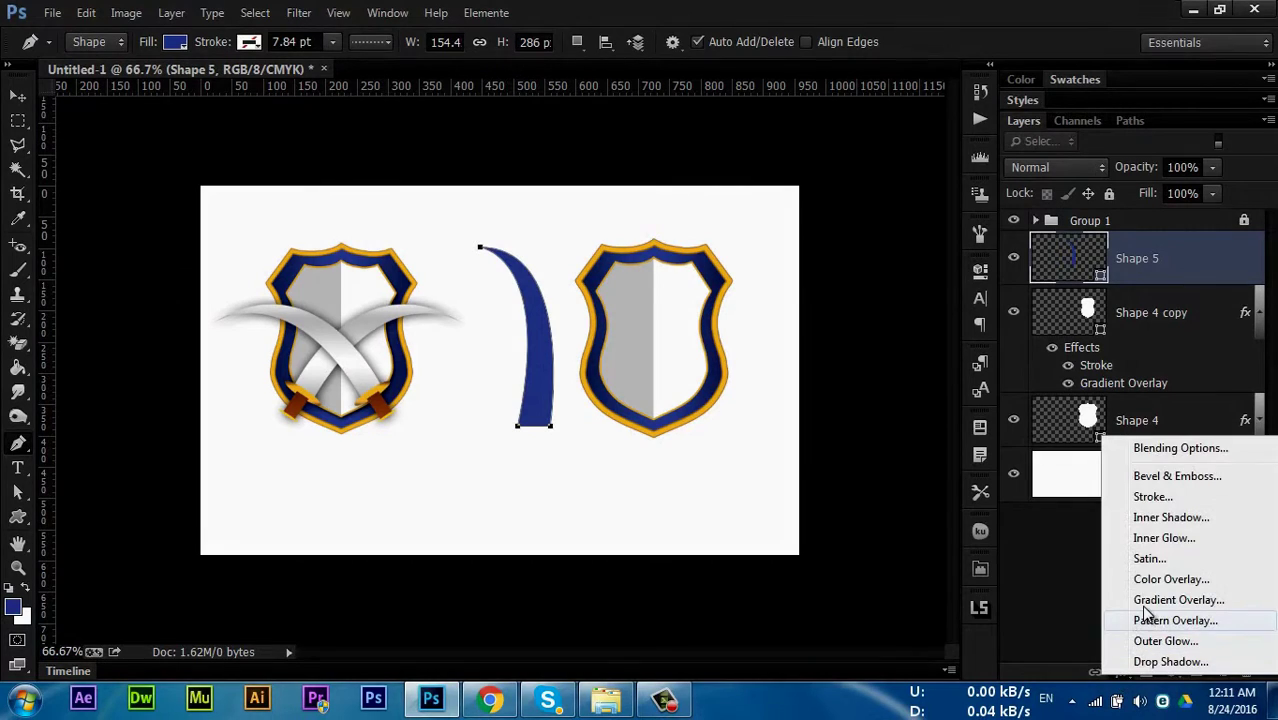
Apply a silver preset Gradient Overlay to the blade with its scale at 127%
click(1068, 572)
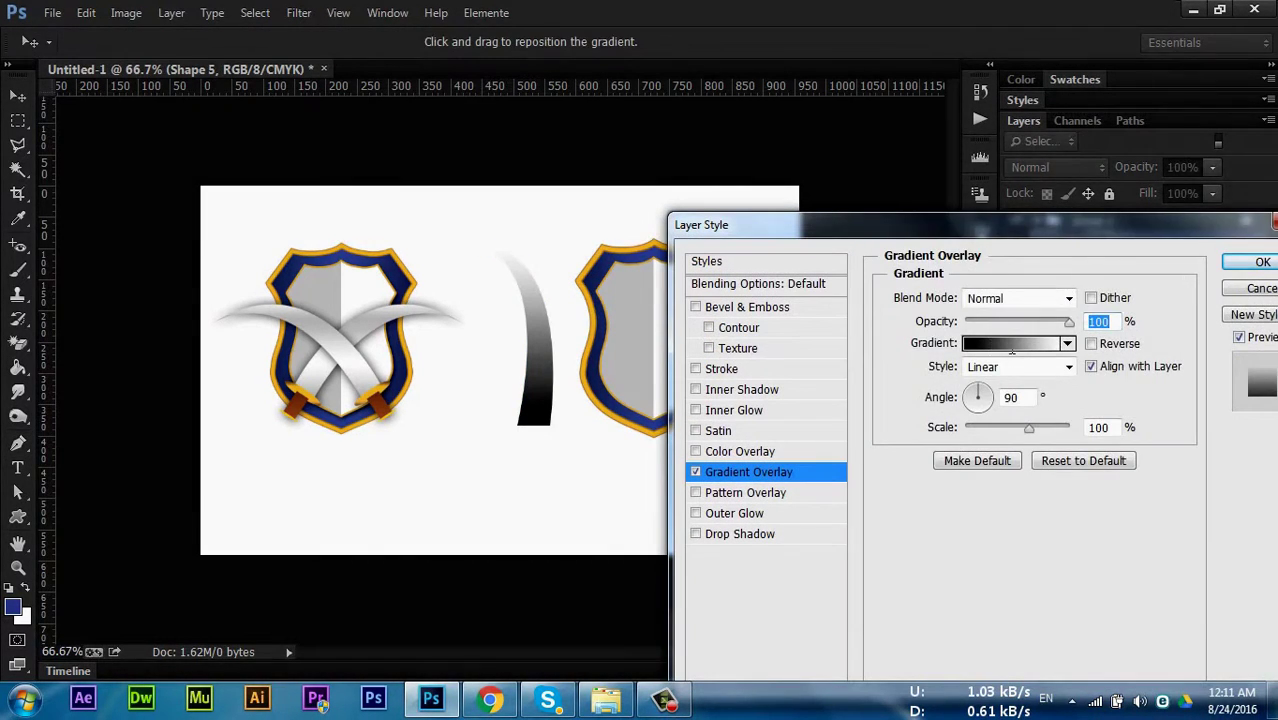
click(1012, 344)
drag(1191, 210, 1197, 290)
click(1068, 270)
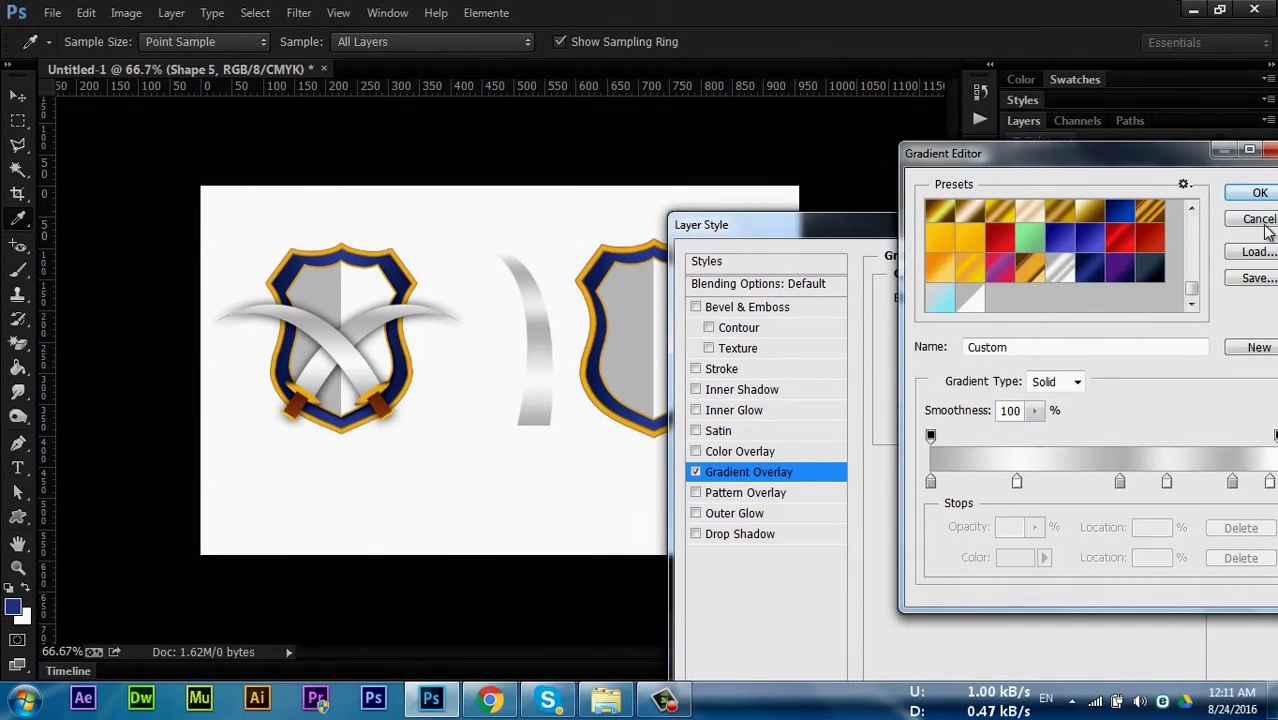
click(1253, 195)
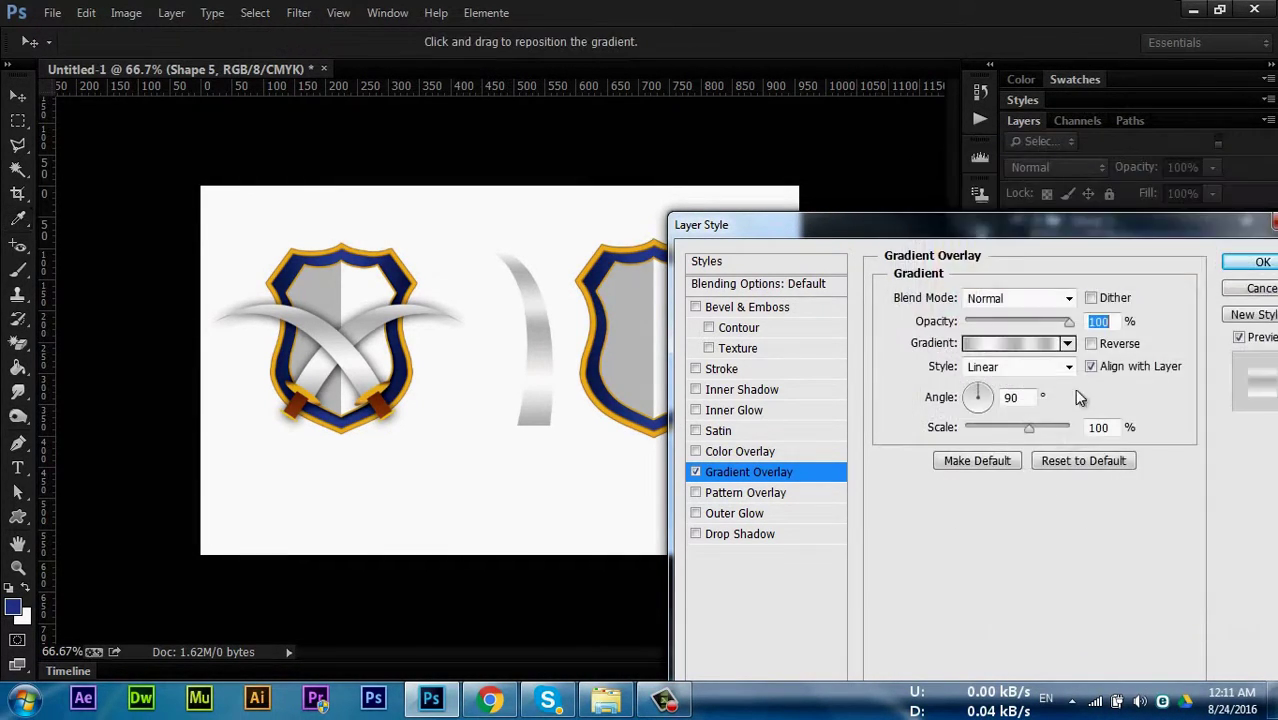
drag(1027, 427, 1051, 430)
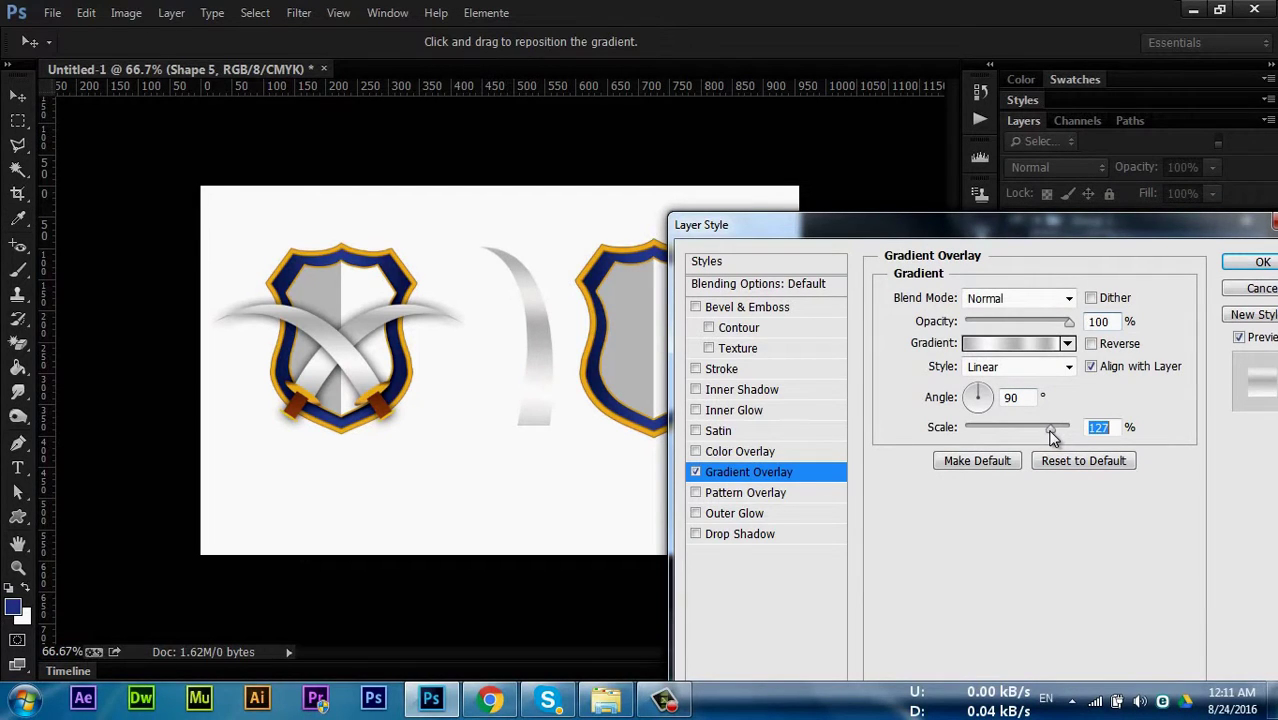
click(1262, 262)
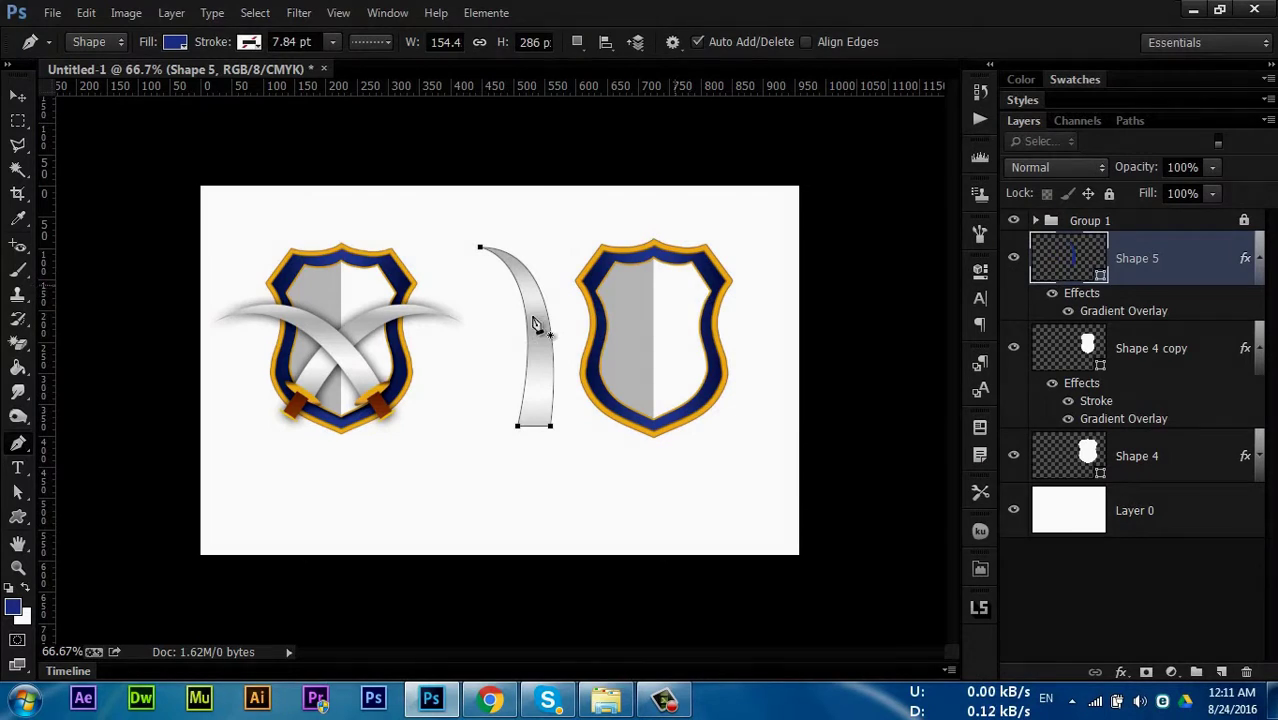
click(17, 516)
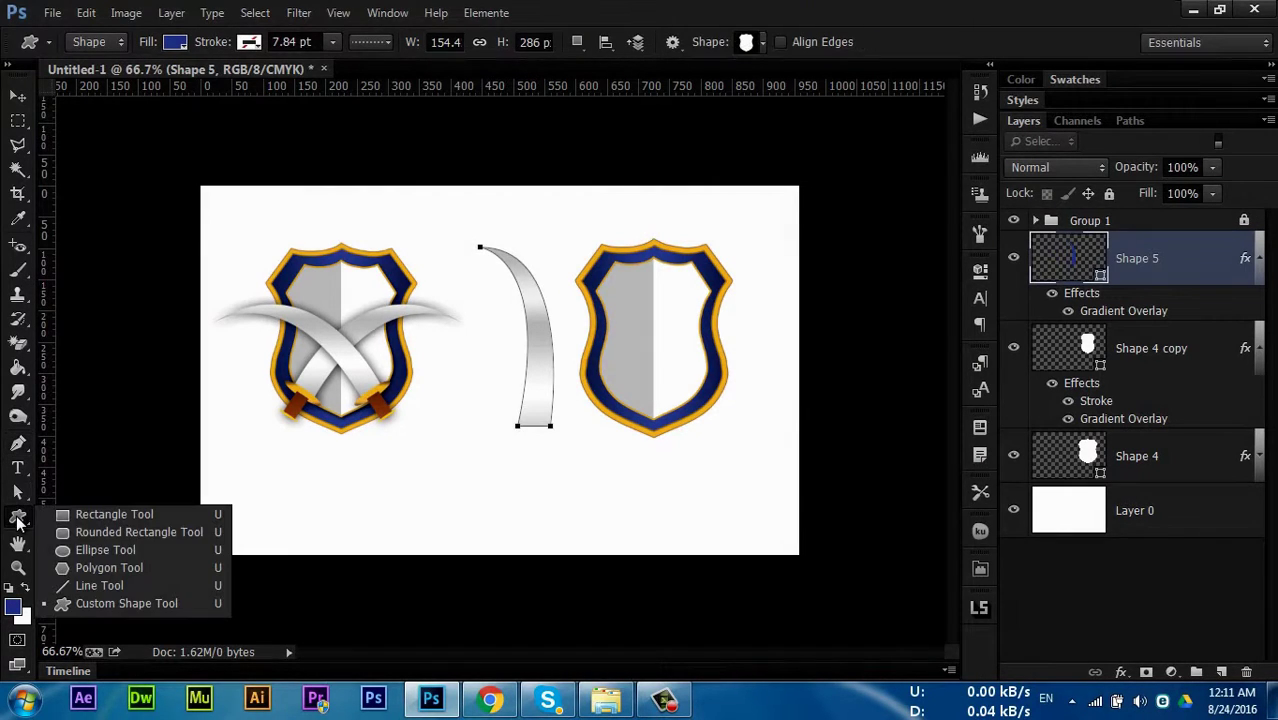
Draw a thin 101 × 12 px navy ellipse crossguard under the blade and reselect Ellipse 3
click(77, 550)
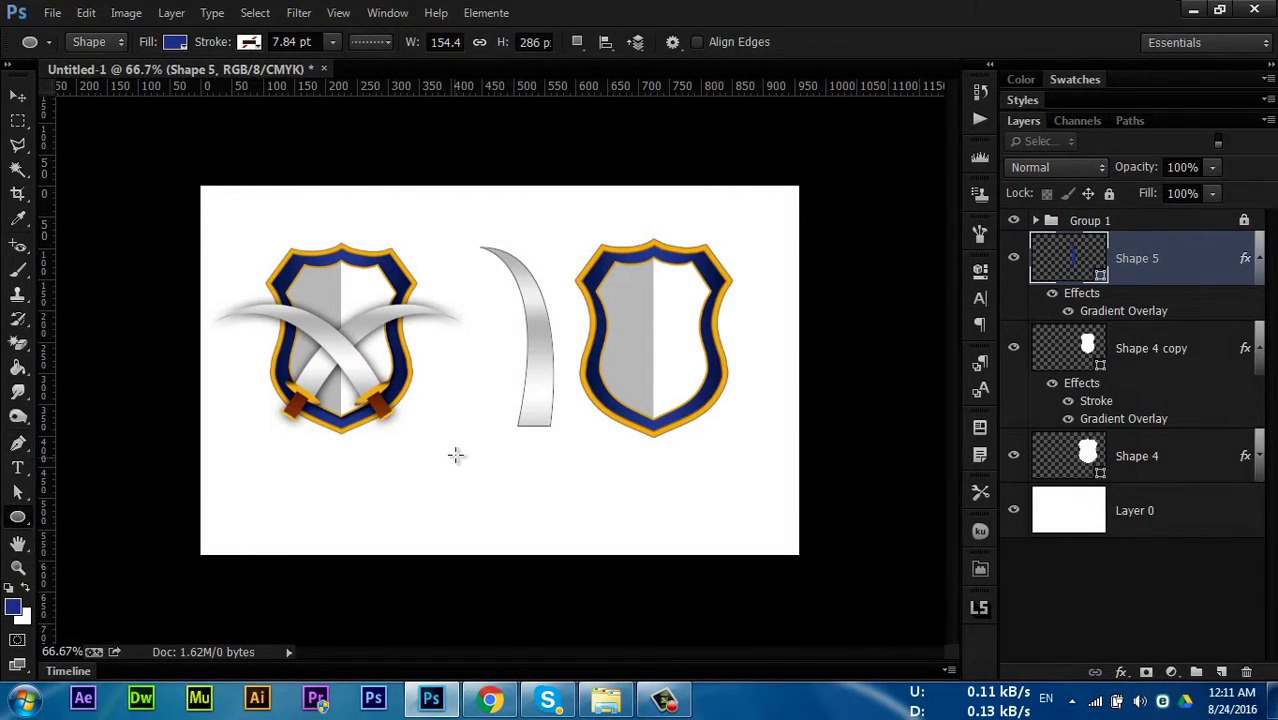
drag(459, 444, 522, 451)
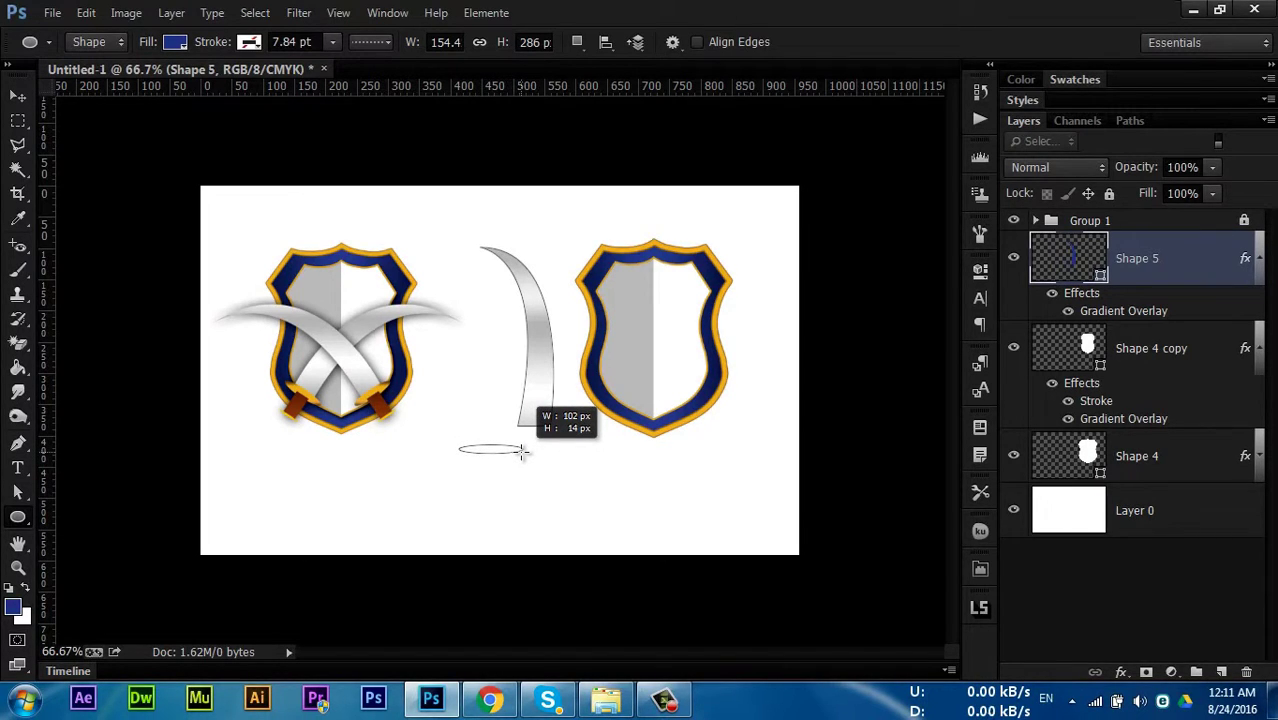
drag(522, 451, 563, 430)
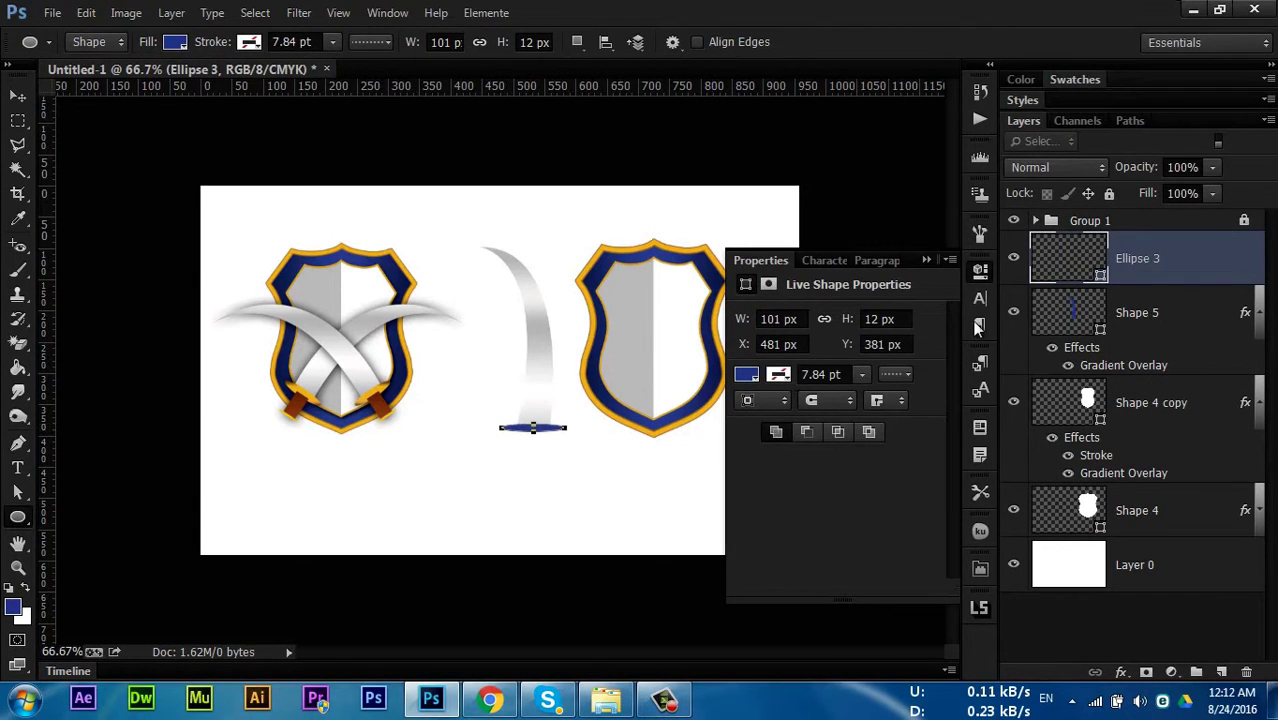
click(925, 260)
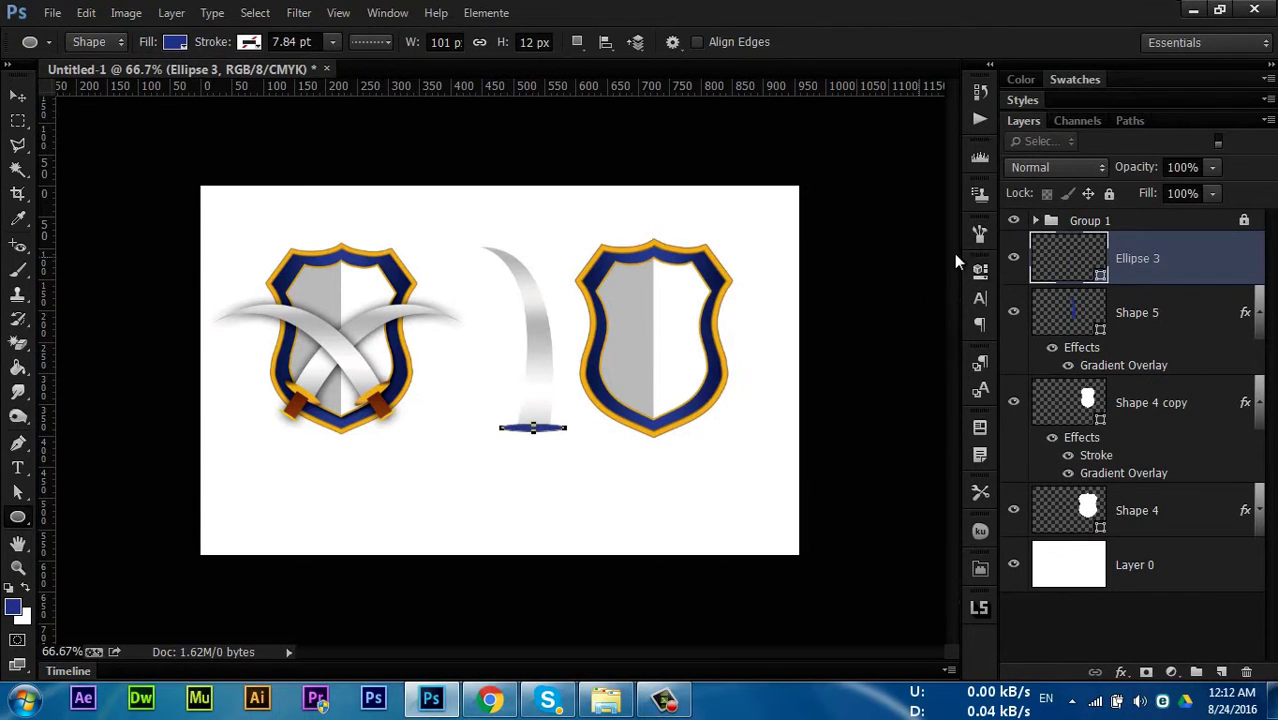
click(1100, 221)
click(1152, 258)
Apply a gold preset gradient overlay to Ellipse 3, scaled to 72%
click(1121, 672)
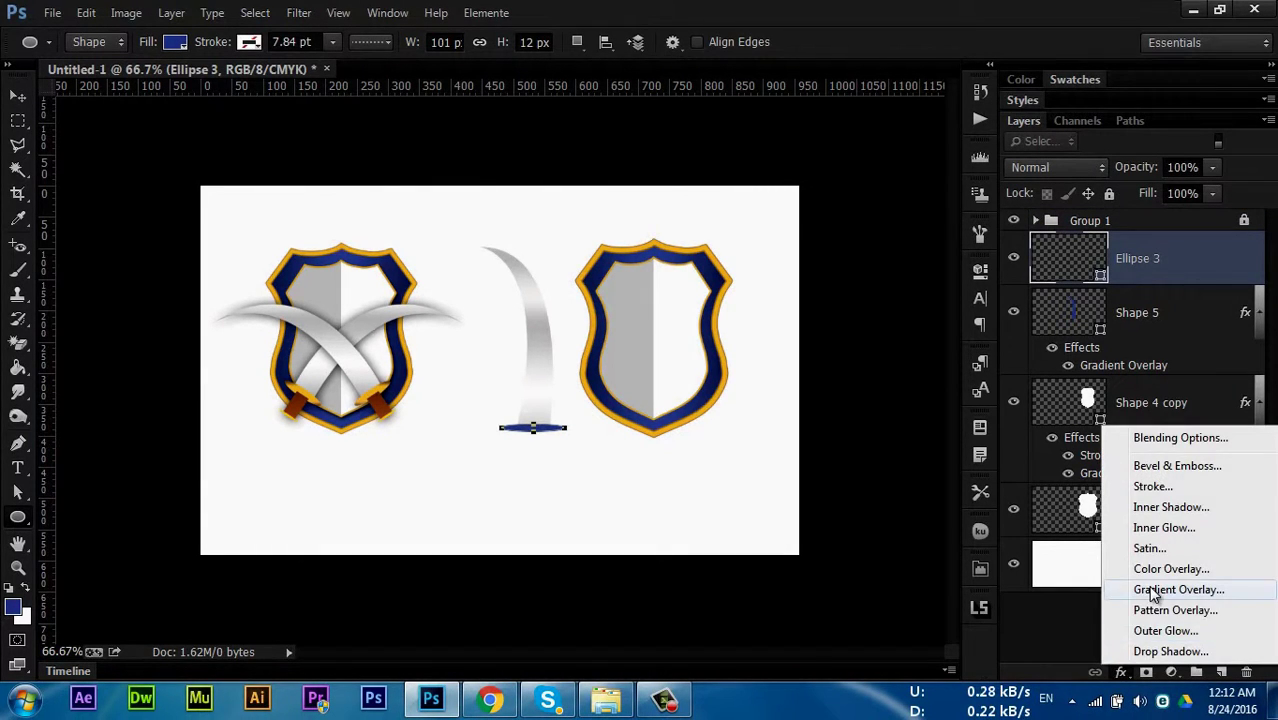
click(937, 494)
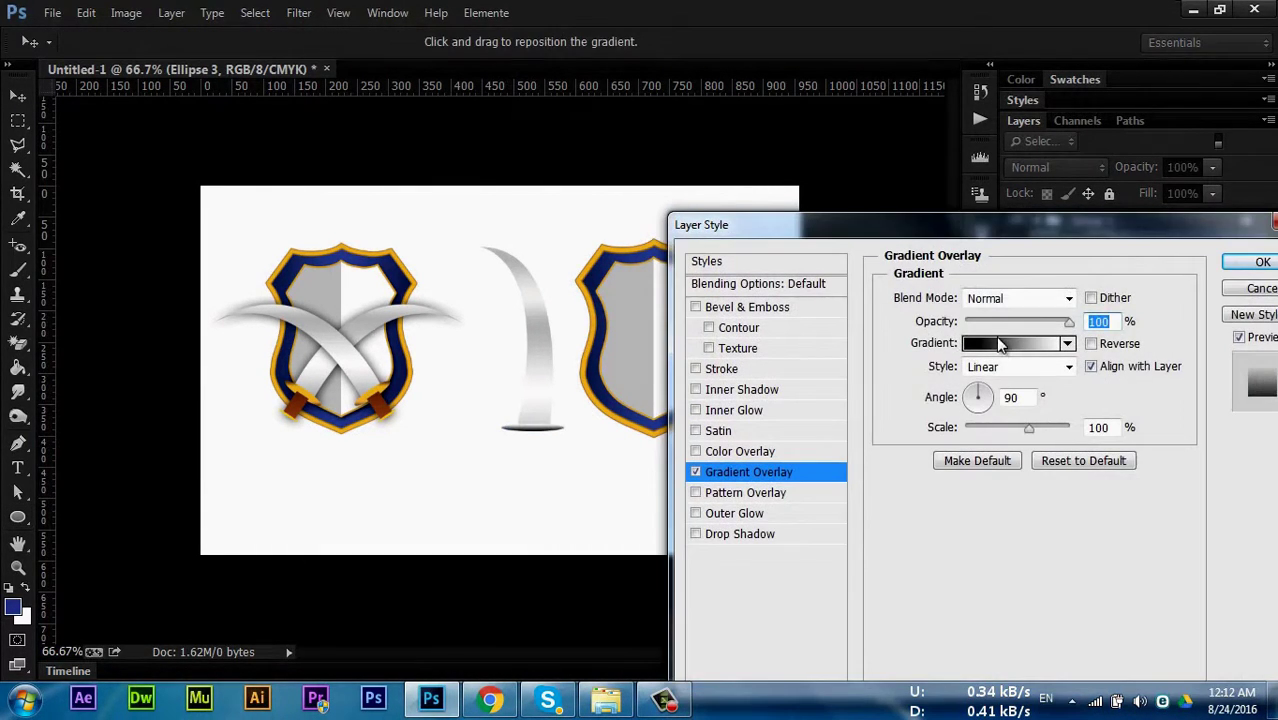
click(1000, 340)
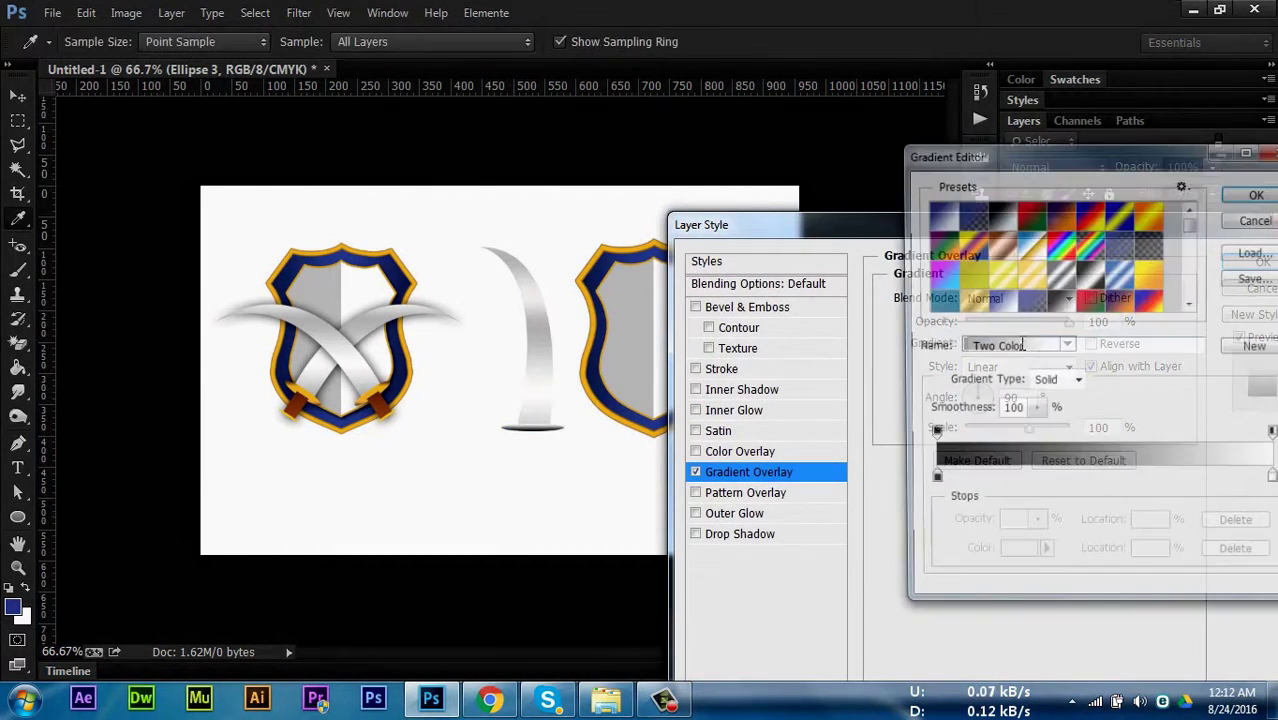
drag(1196, 228, 1197, 252)
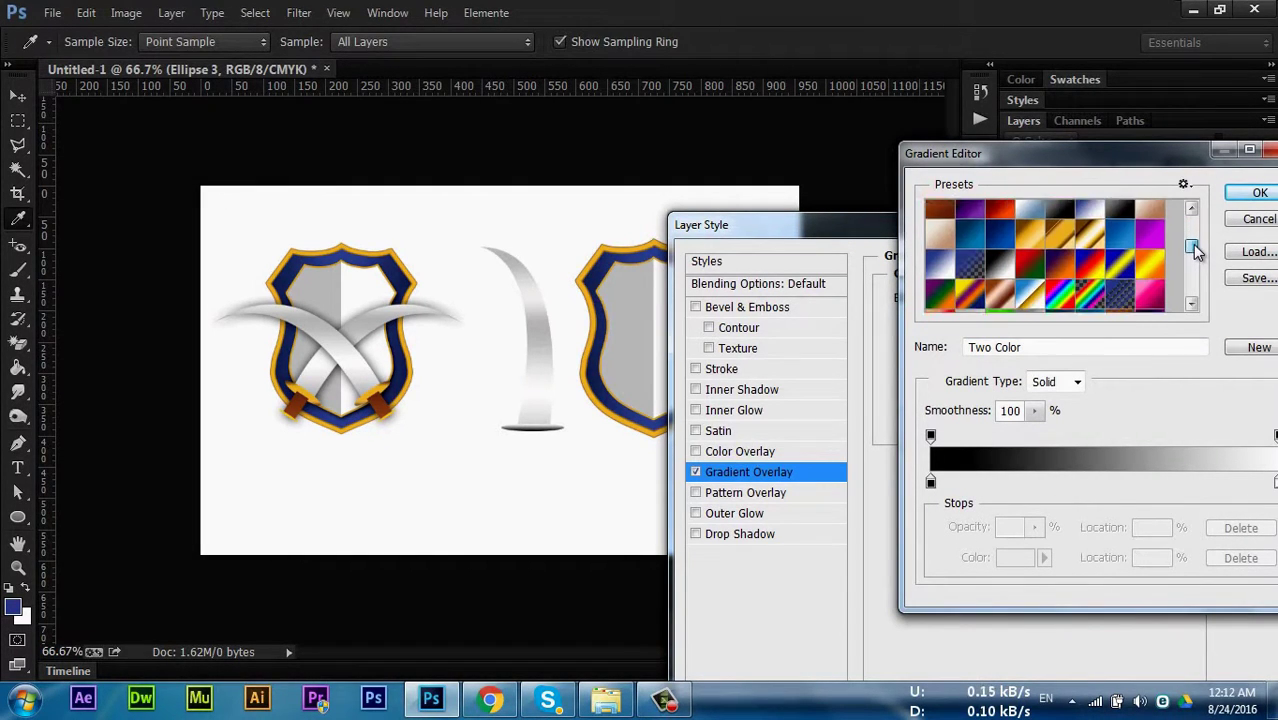
click(1058, 240)
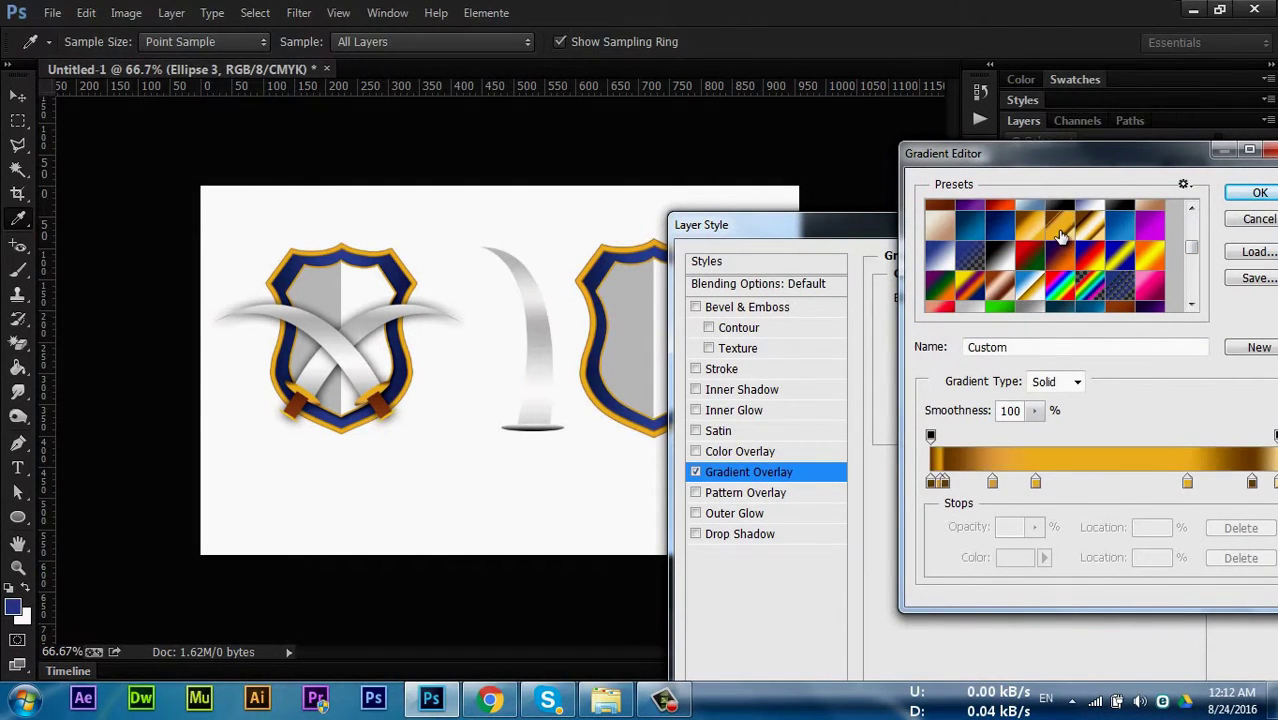
click(1260, 194)
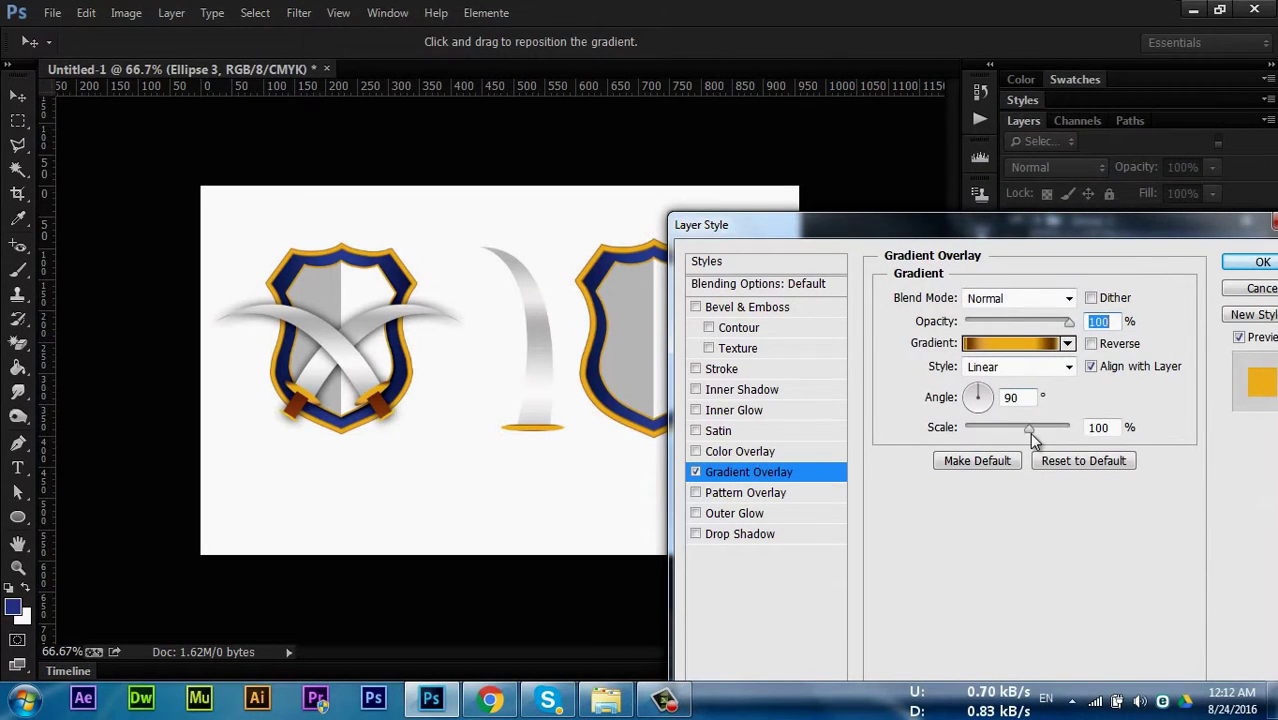
mouse_move(1029, 428)
mouse_down()
mouse_move(1044, 428)
mouse_move(992, 440)
mouse_move(1009, 434)
mouse_up()
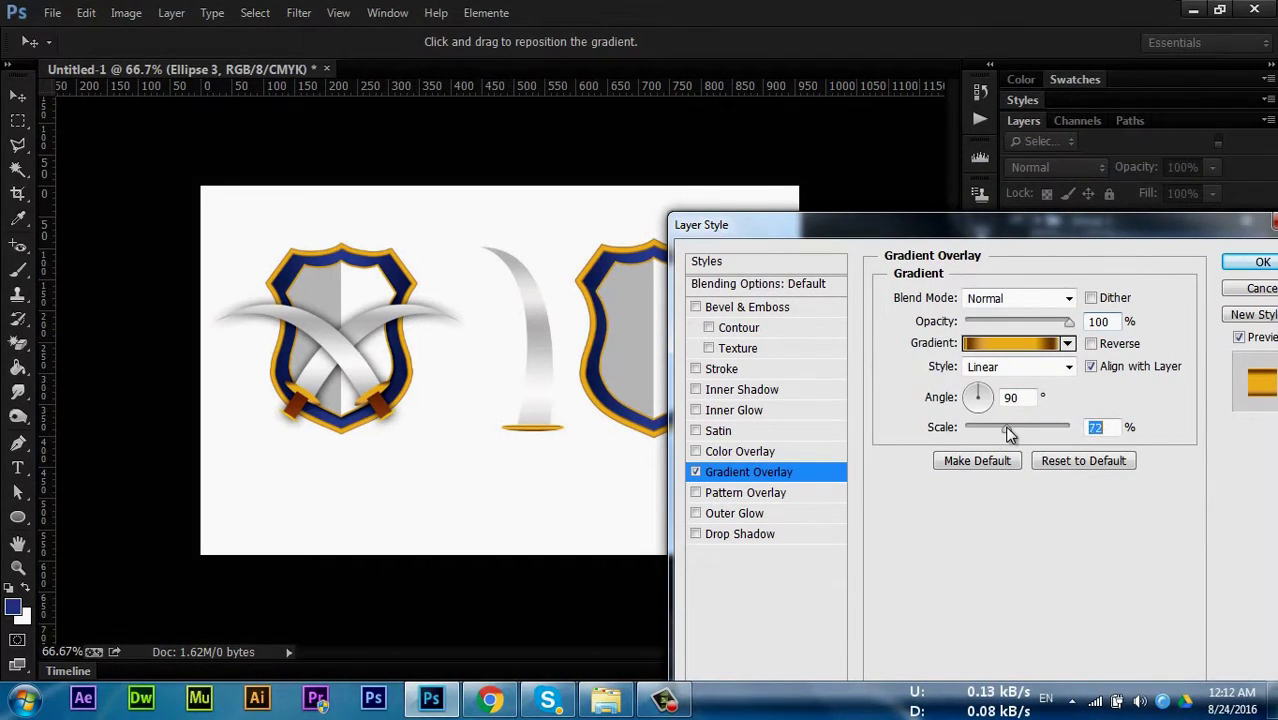
click(1240, 262)
Stretch the crossguard ellipse slightly taller with Free Transform
key(ctrl+plus)
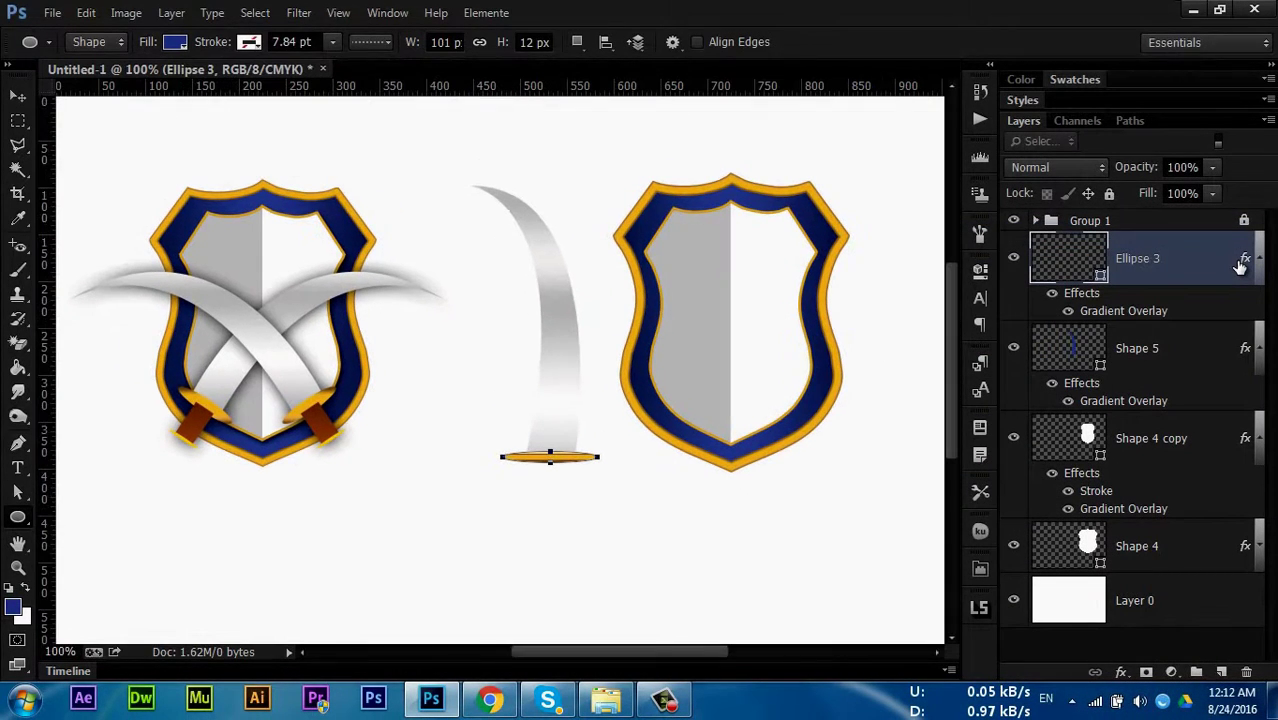
key(ctrl+t)
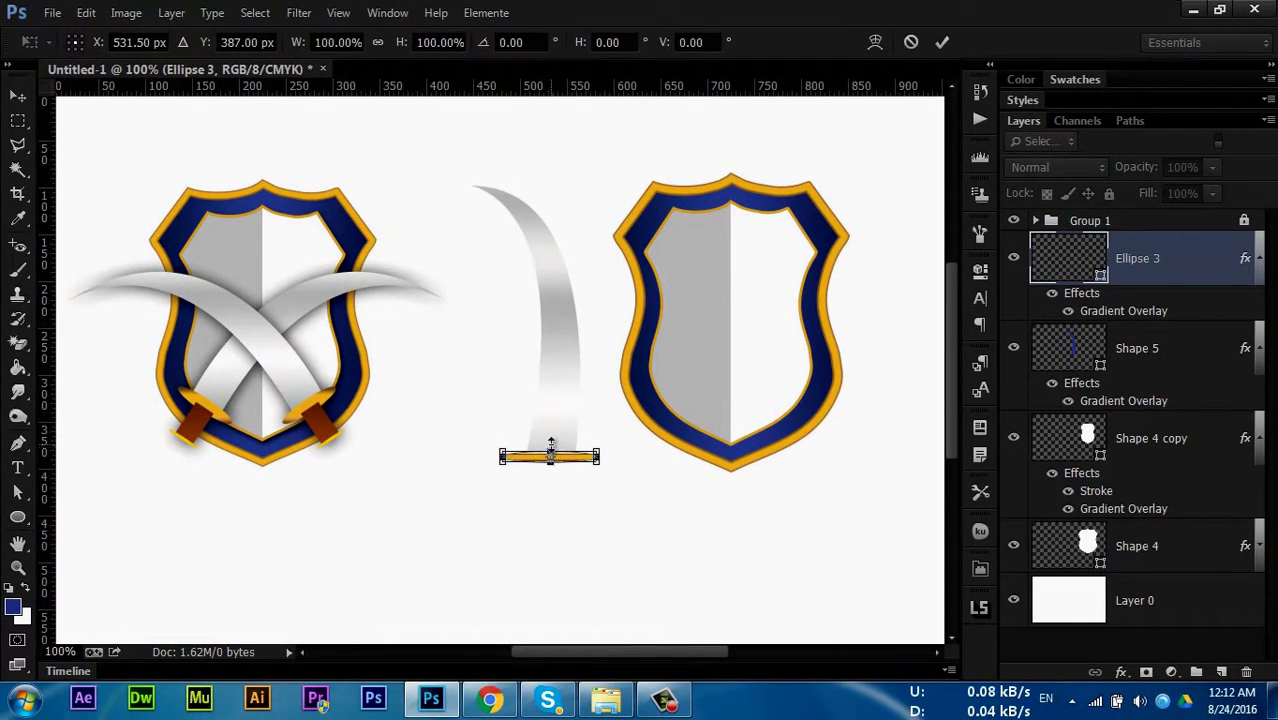
key(ctrl+plus)
key(ctrl+plus)
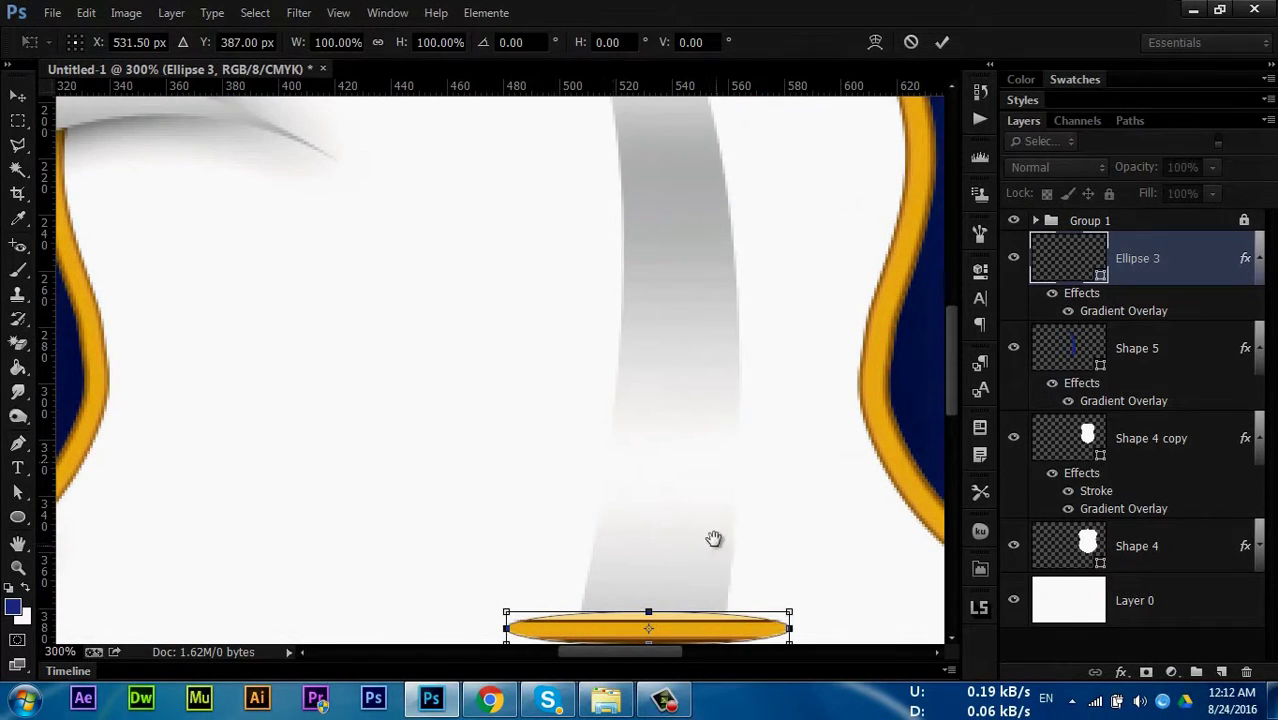
drag(713, 536, 633, 346)
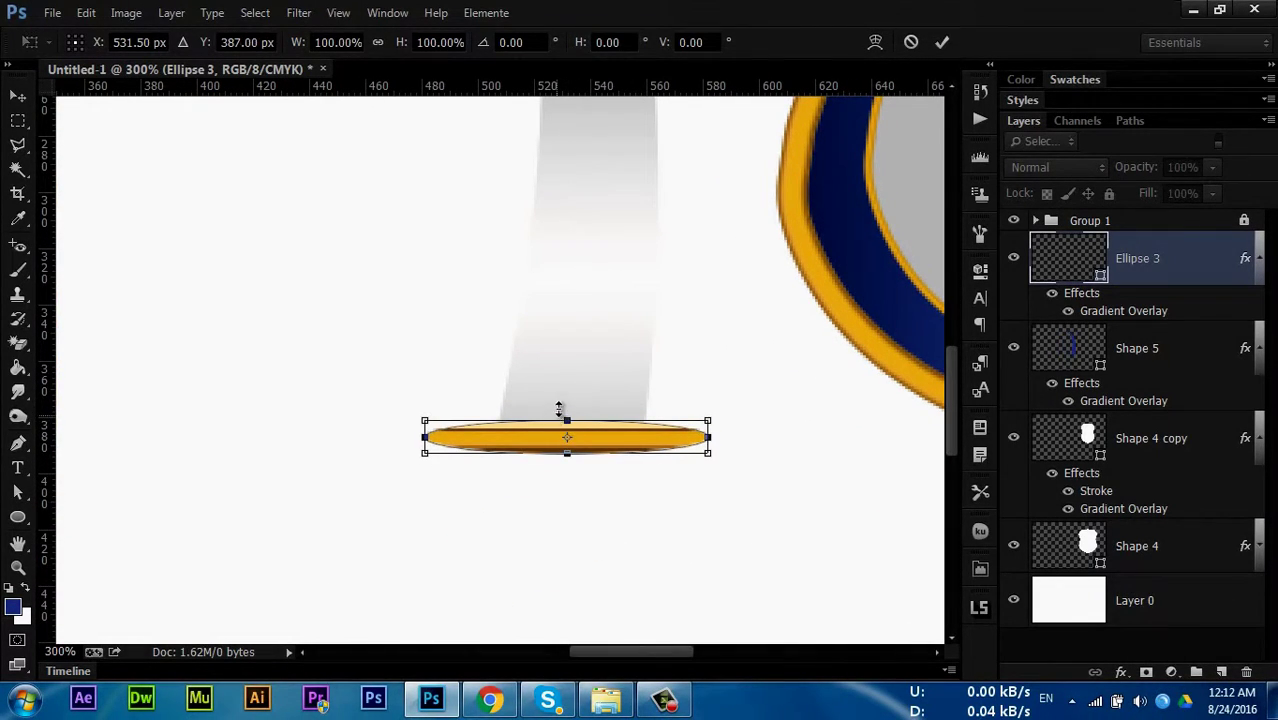
drag(559, 408, 563, 396)
key(Return)
Move Ellipse 3 down about 14 px so it sits under the blade's base
click(18, 96)
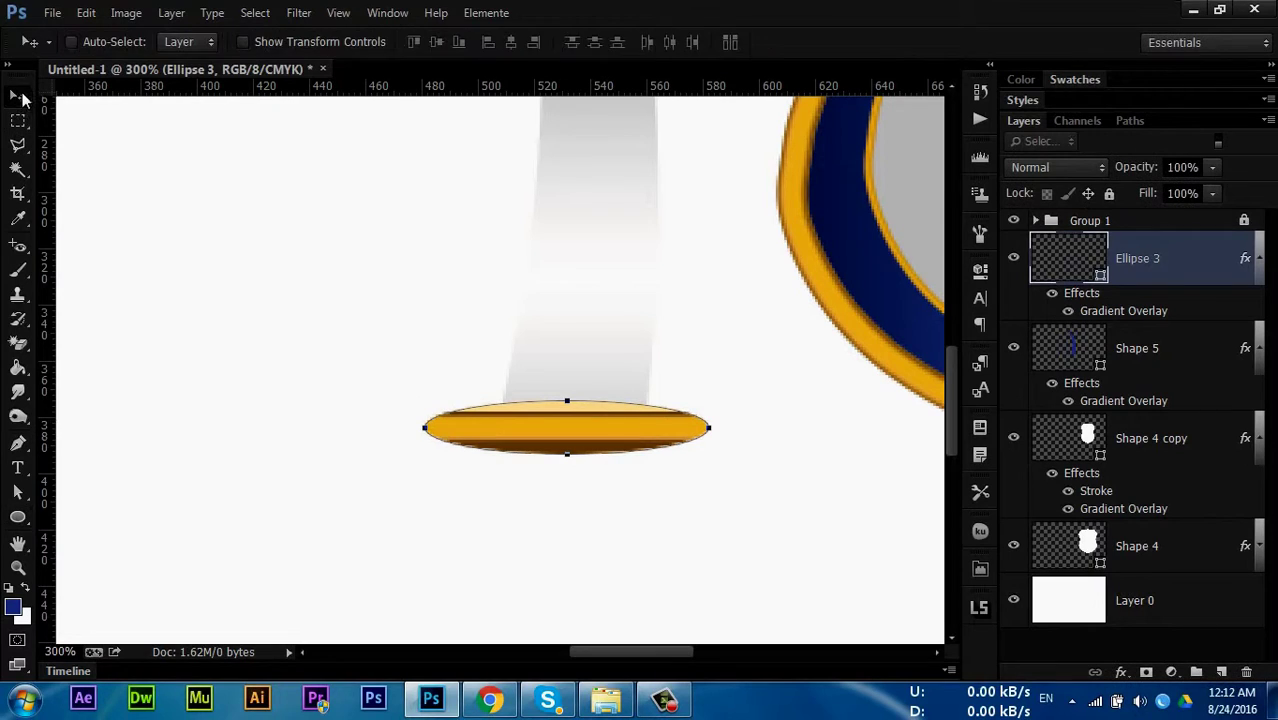
drag(560, 432, 560, 448)
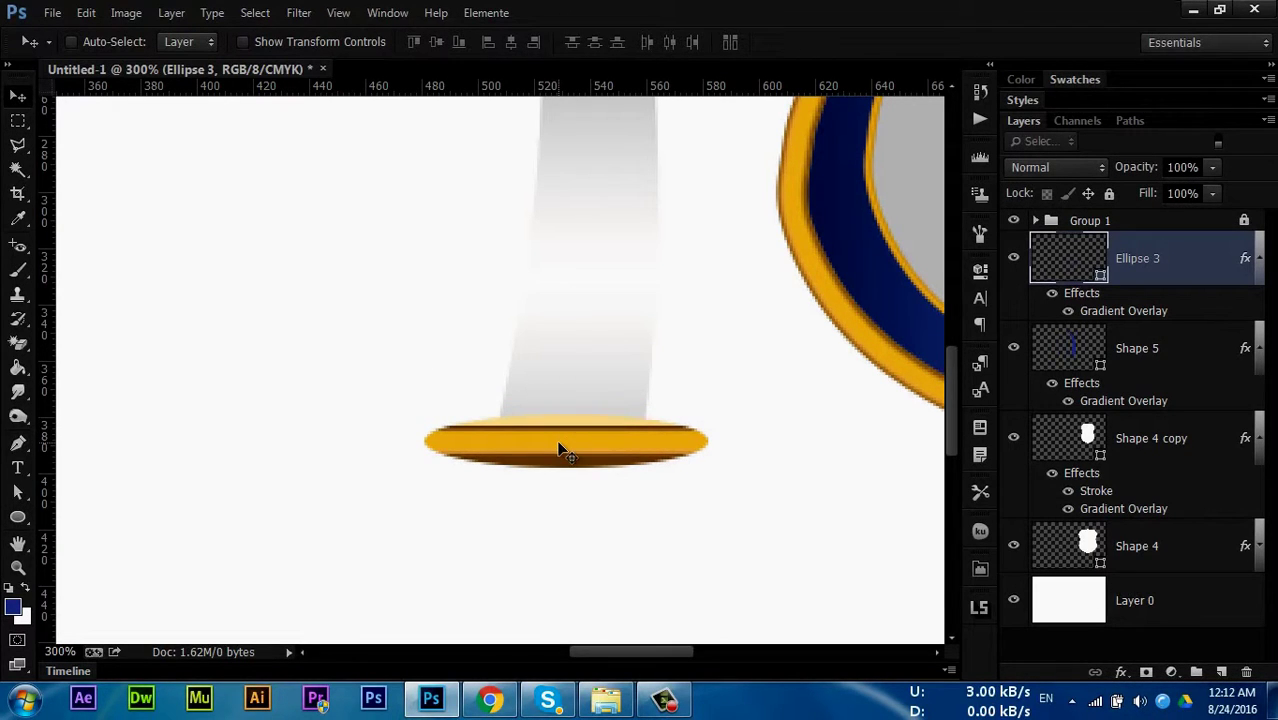
scroll(559, 448, down, 1)
scroll(559, 448, down, 1)
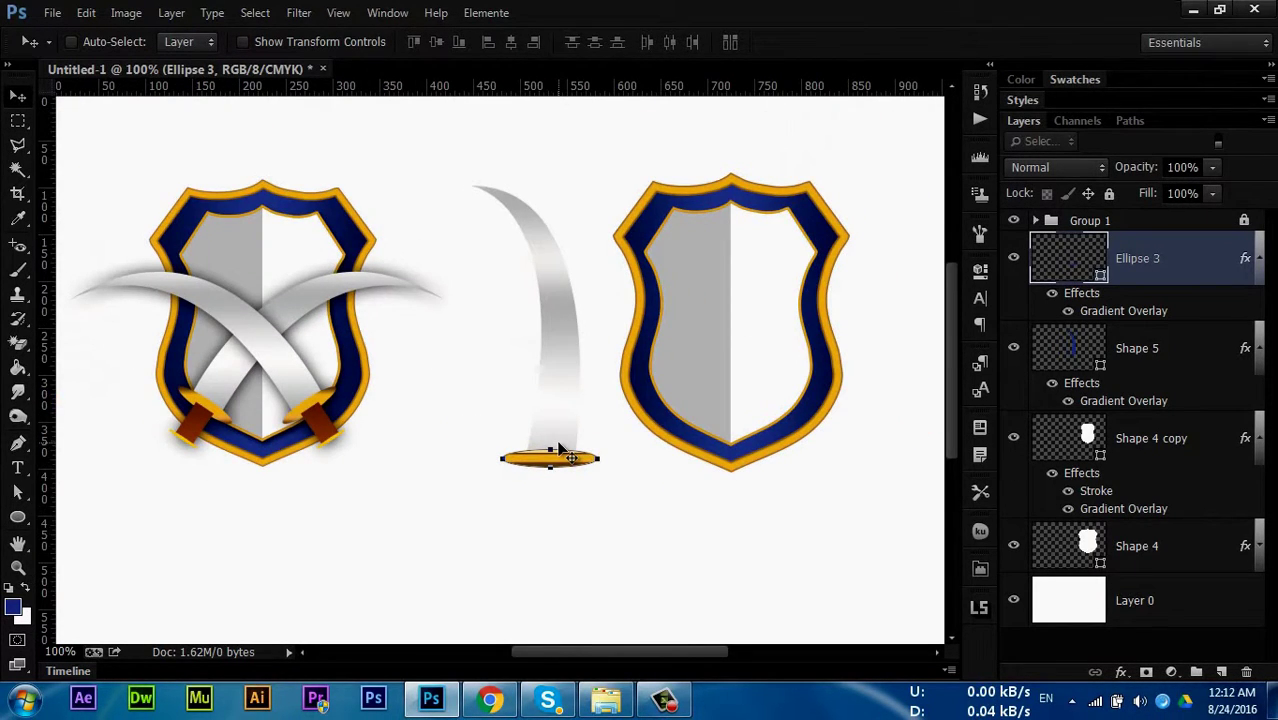
Set Ellipse 3's gradient overlay to a 162° angle and 86% scale
double_click(1107, 313)
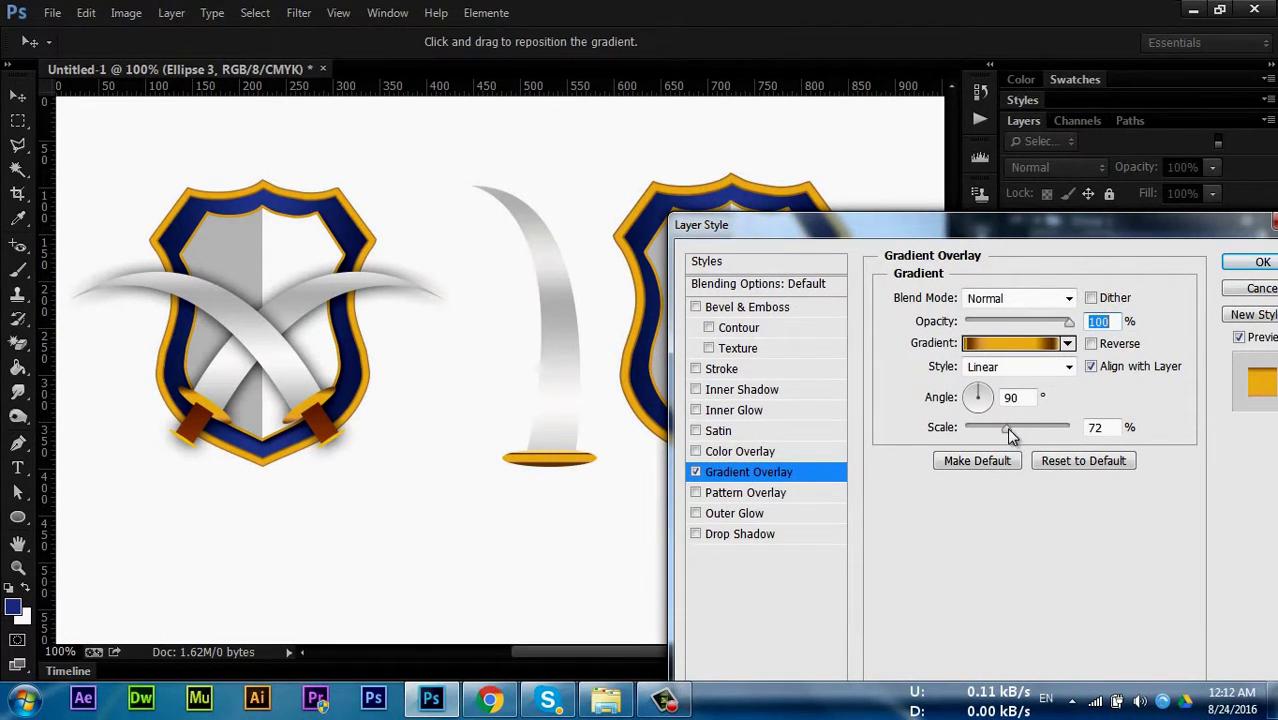
drag(983, 397, 1055, 402)
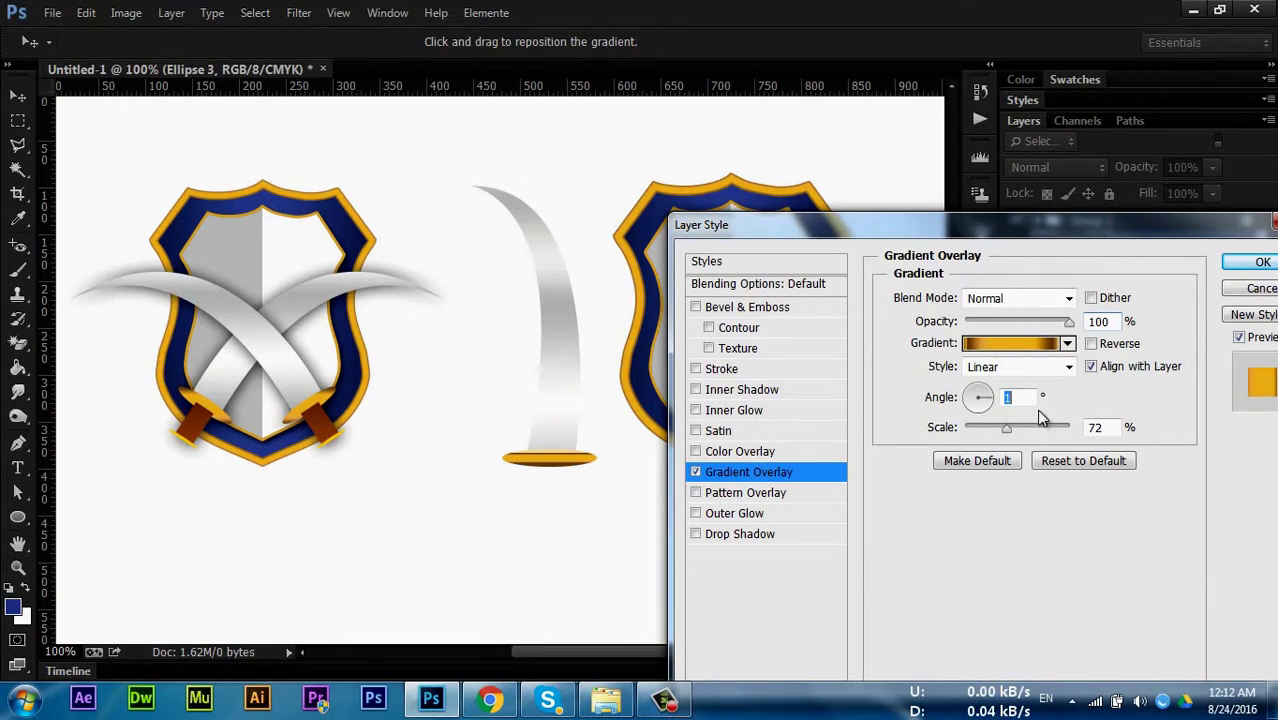
drag(1008, 438, 1020, 442)
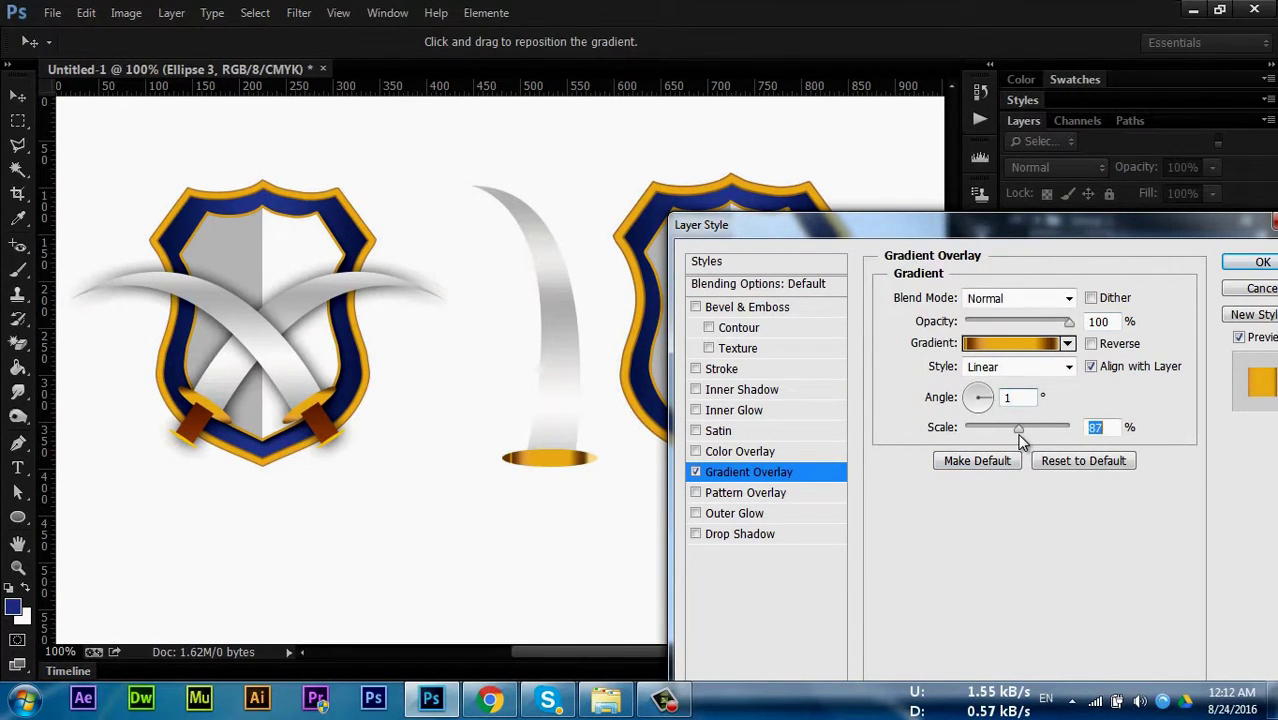
drag(988, 398, 964, 394)
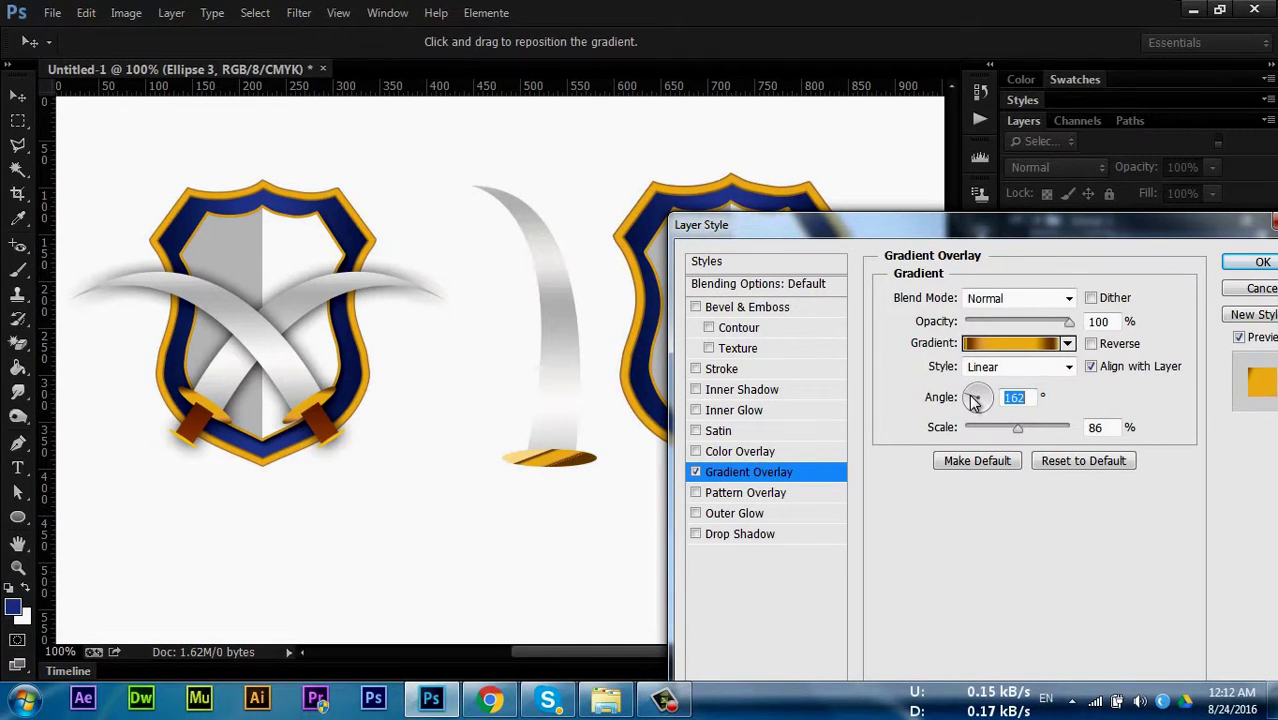
Swap the overlay to a different gold preset gradient and apply it
click(1017, 345)
scroll(1060, 250, down, 2)
scroll(1070, 240, down, 2)
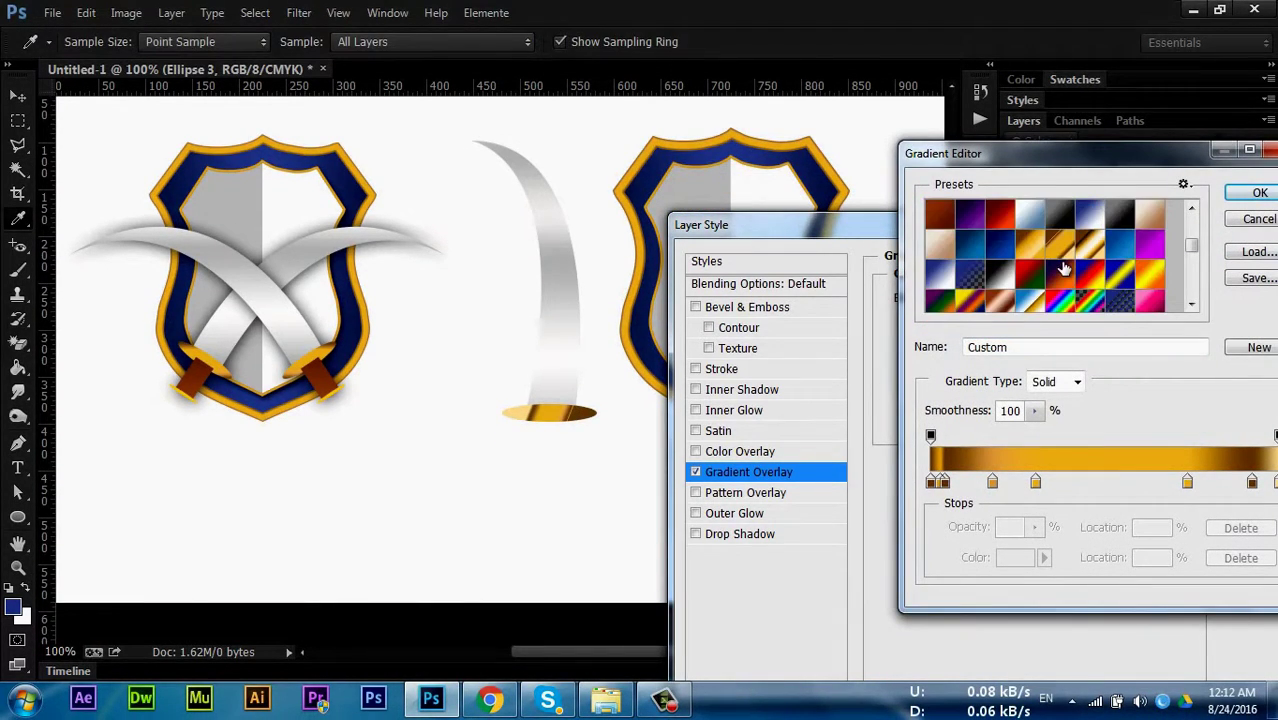
scroll(1080, 232, down, 2)
click(1092, 216)
click(1035, 220)
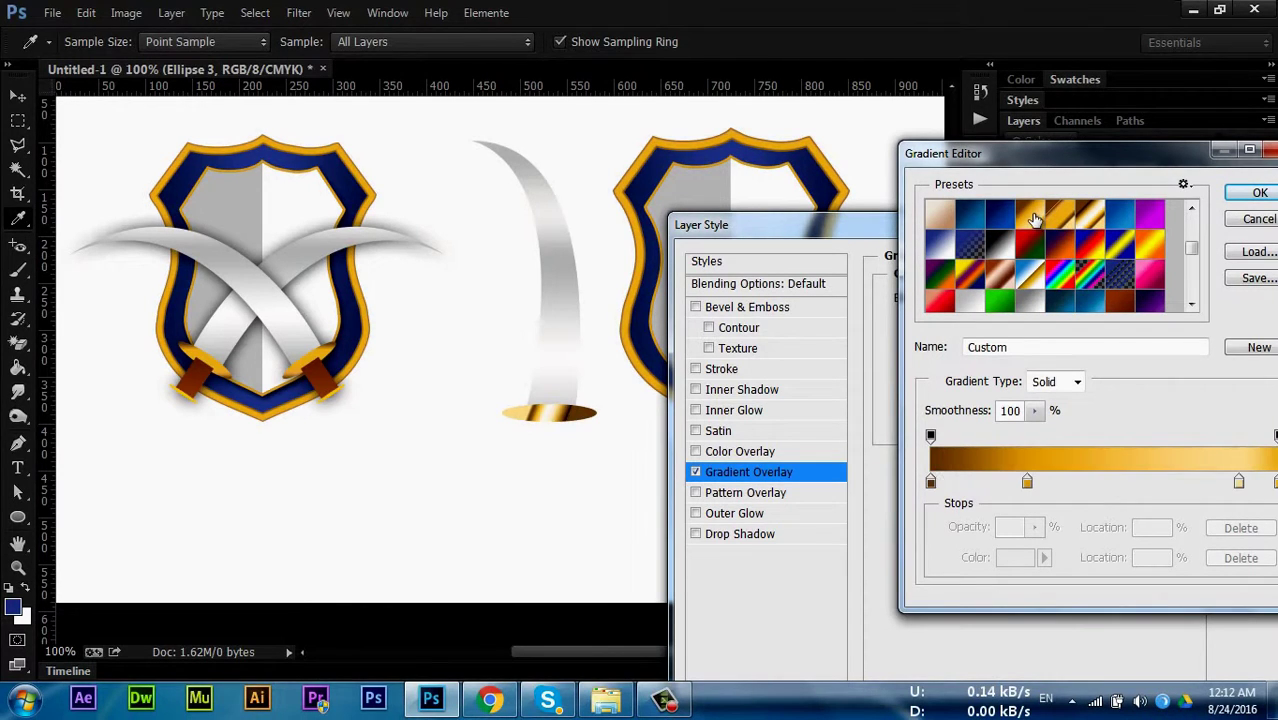
click(1258, 193)
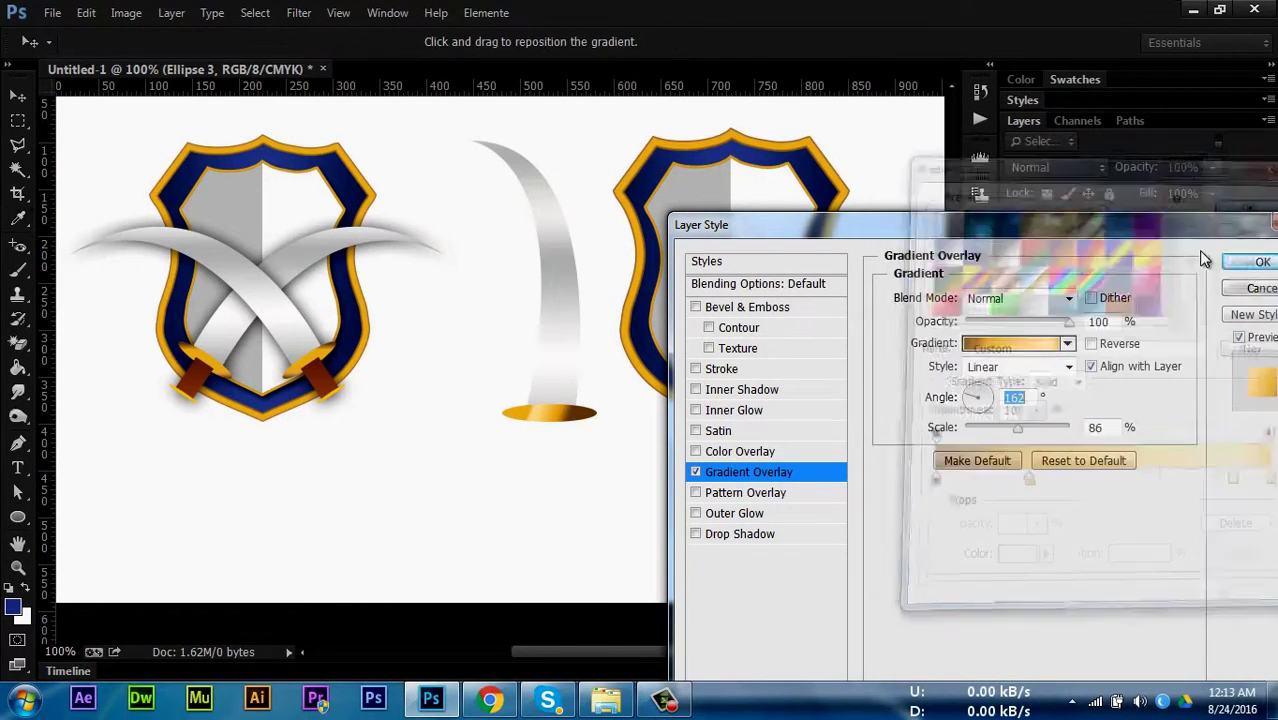
click(1252, 260)
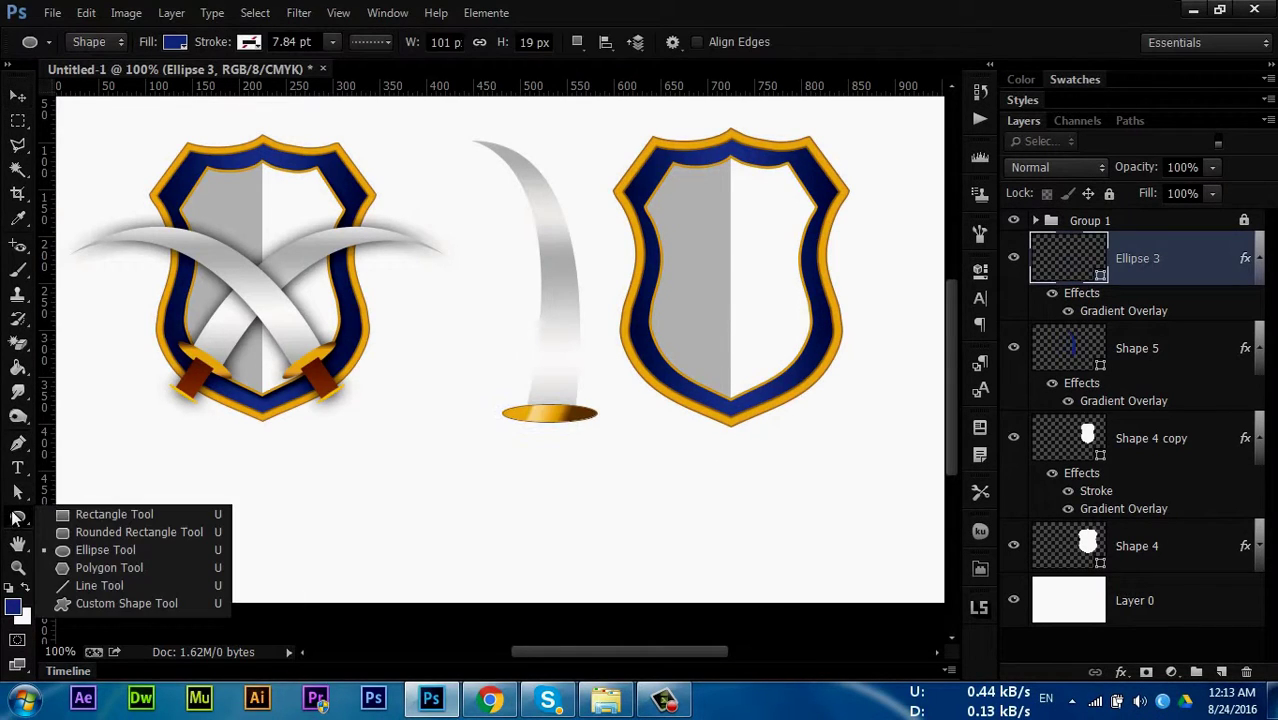
Draw a narrow rectangle below the crossguard as the sword grip
drag(12, 518, 93, 521)
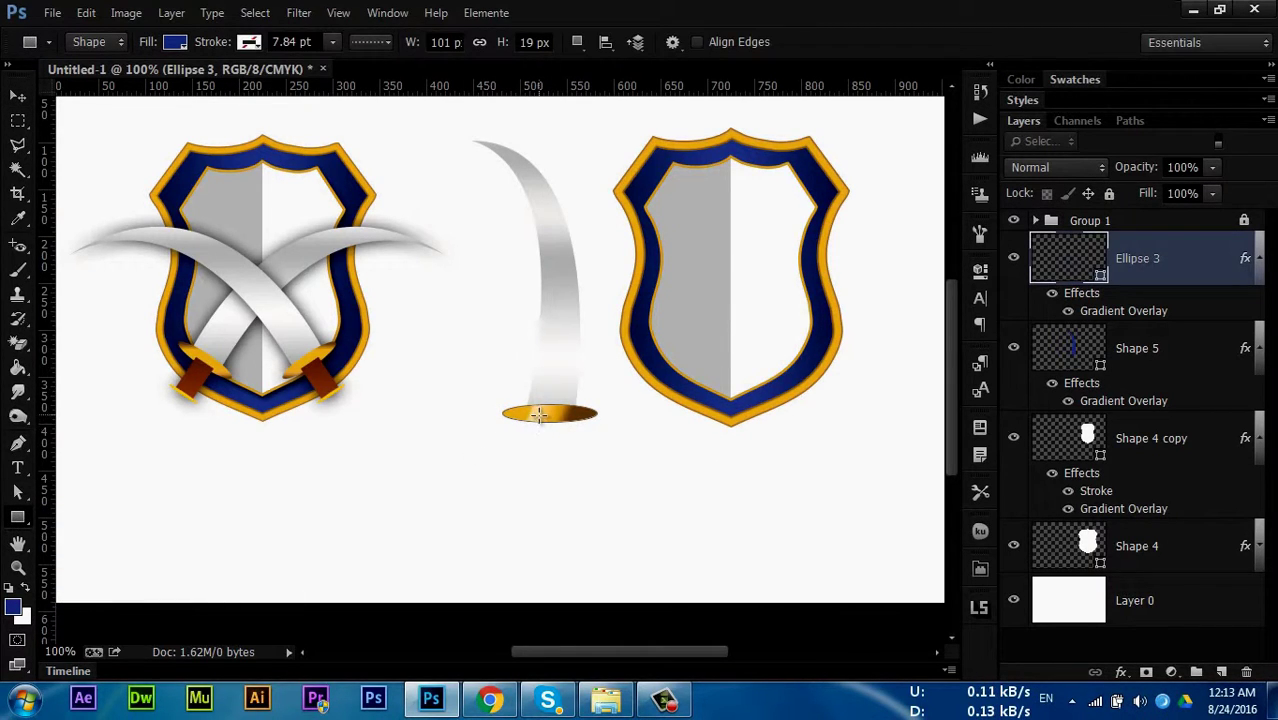
drag(541, 432, 562, 487)
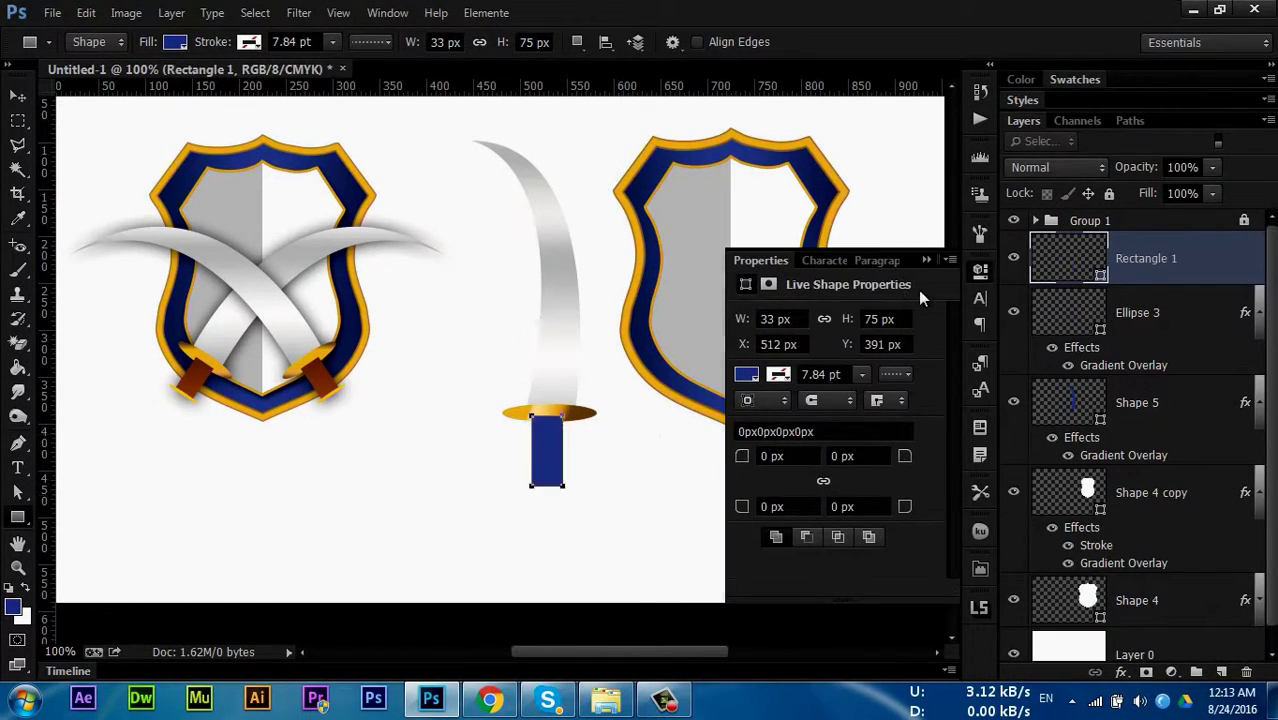
click(926, 259)
Tilt the grip rectangle slightly so it follows the blade
key(ctrl+t)
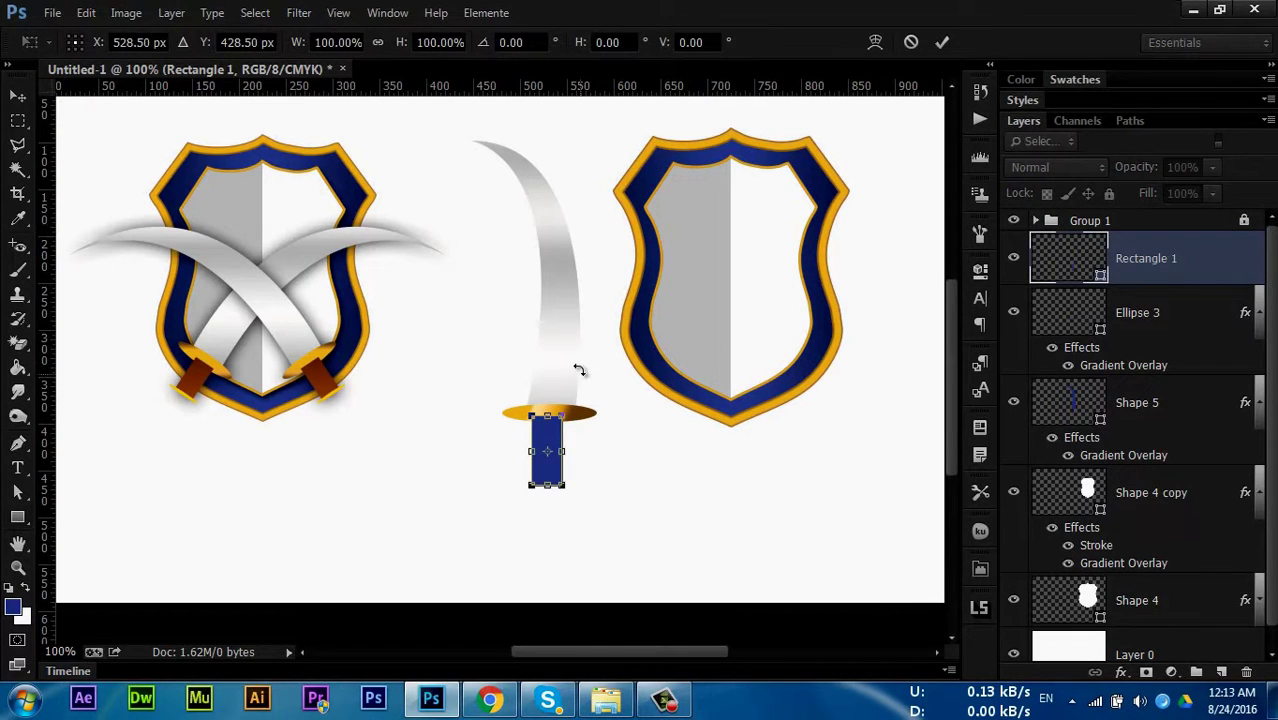
drag(580, 365, 600, 343)
key(Return)
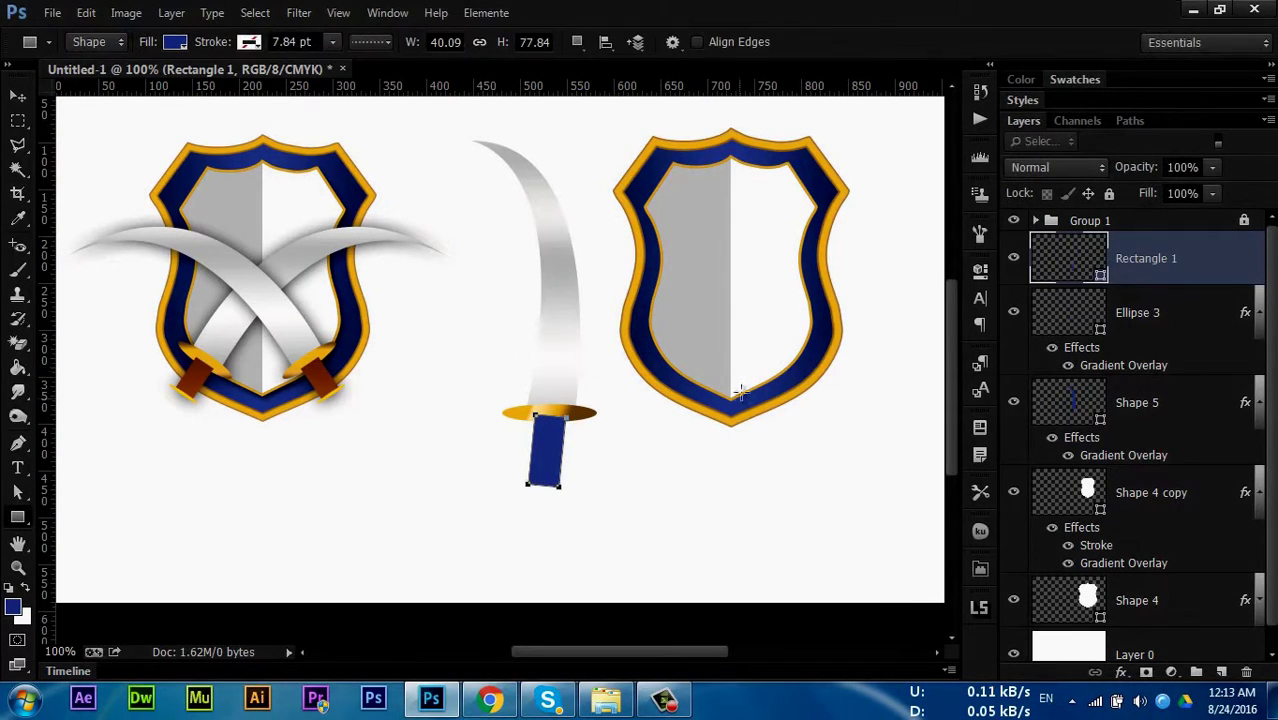
click(1249, 265)
key(ctrl+t)
drag(612, 578, 622, 579)
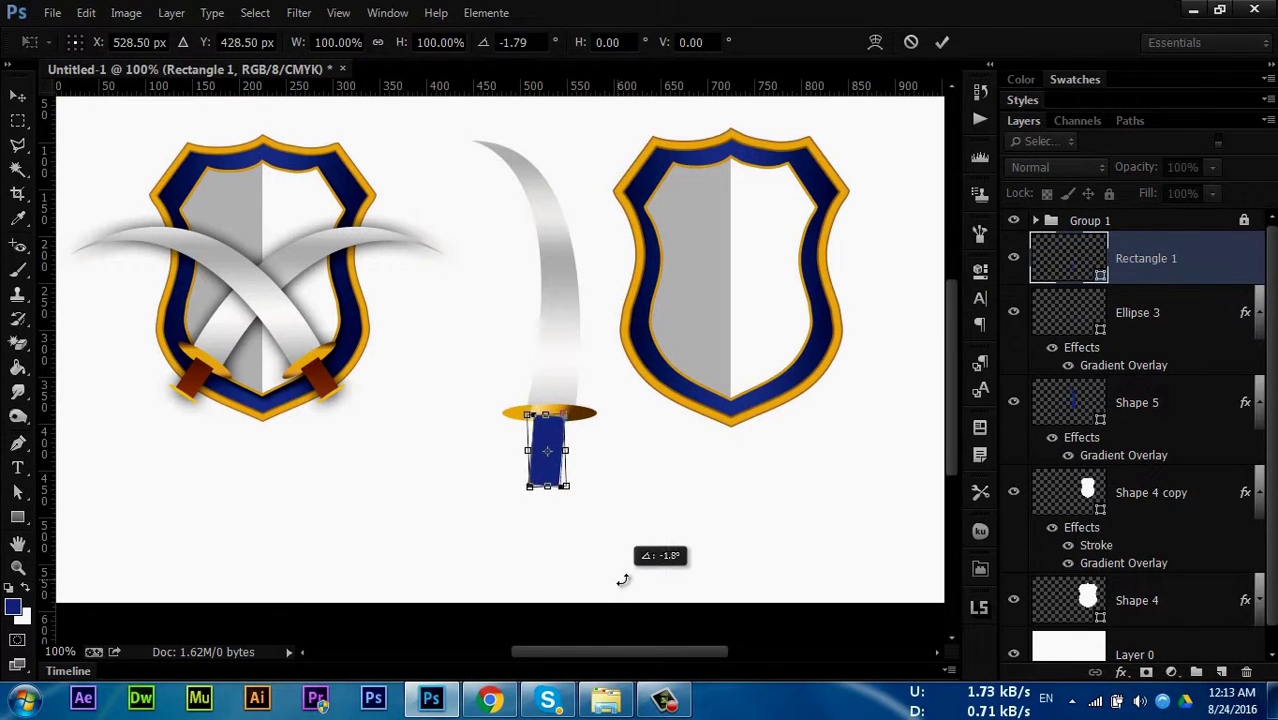
key(Return)
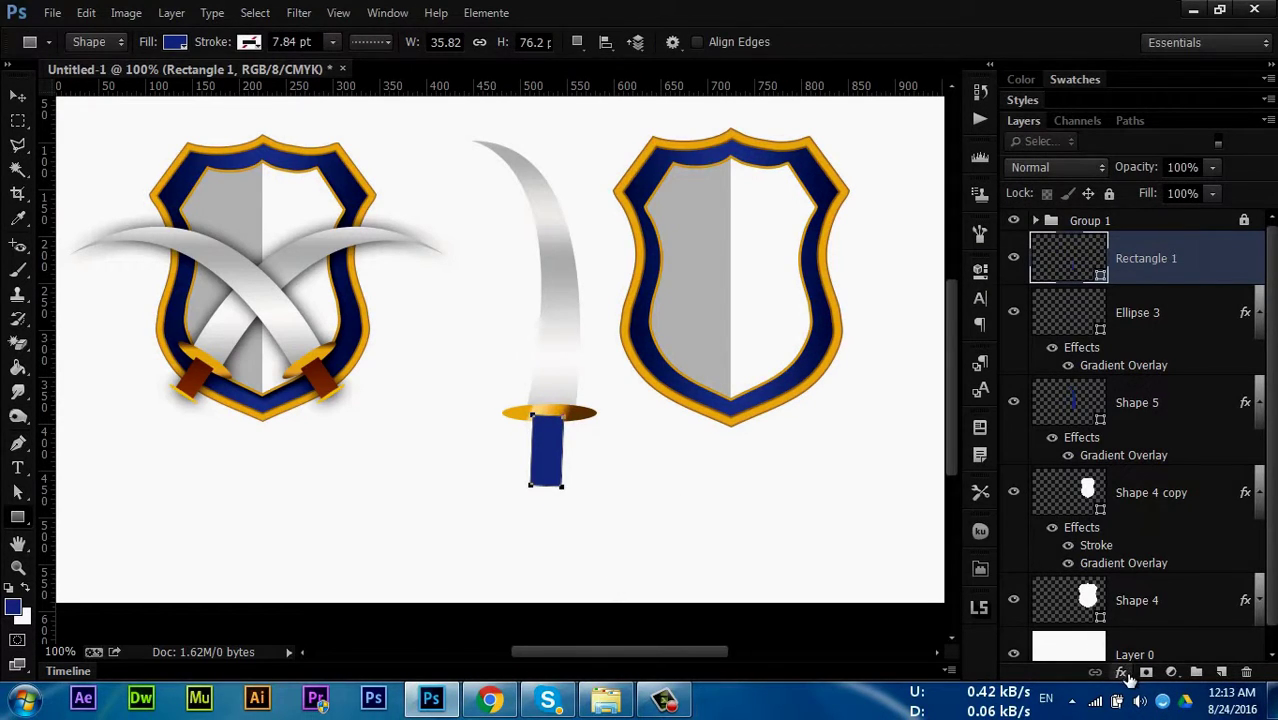
Give Rectangle 1 a horizontal brown preset gradient overlay at 0°
click(1121, 672)
click(1165, 596)
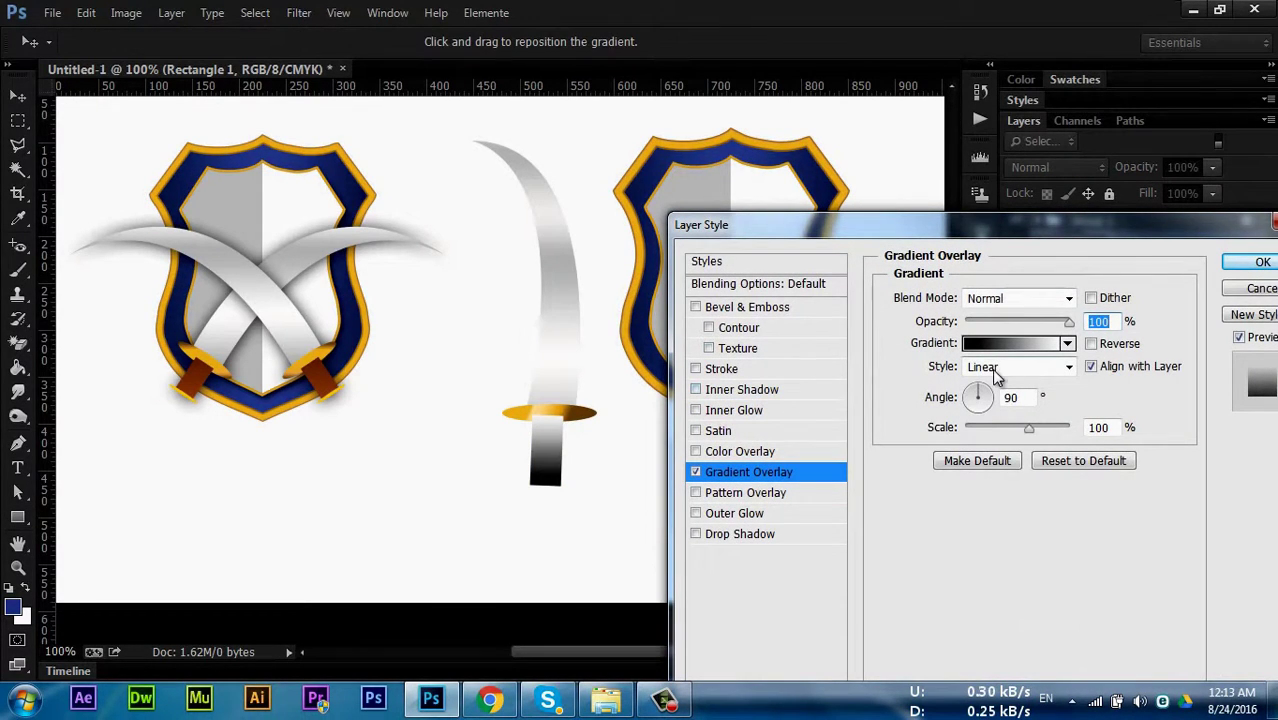
key(Tab)
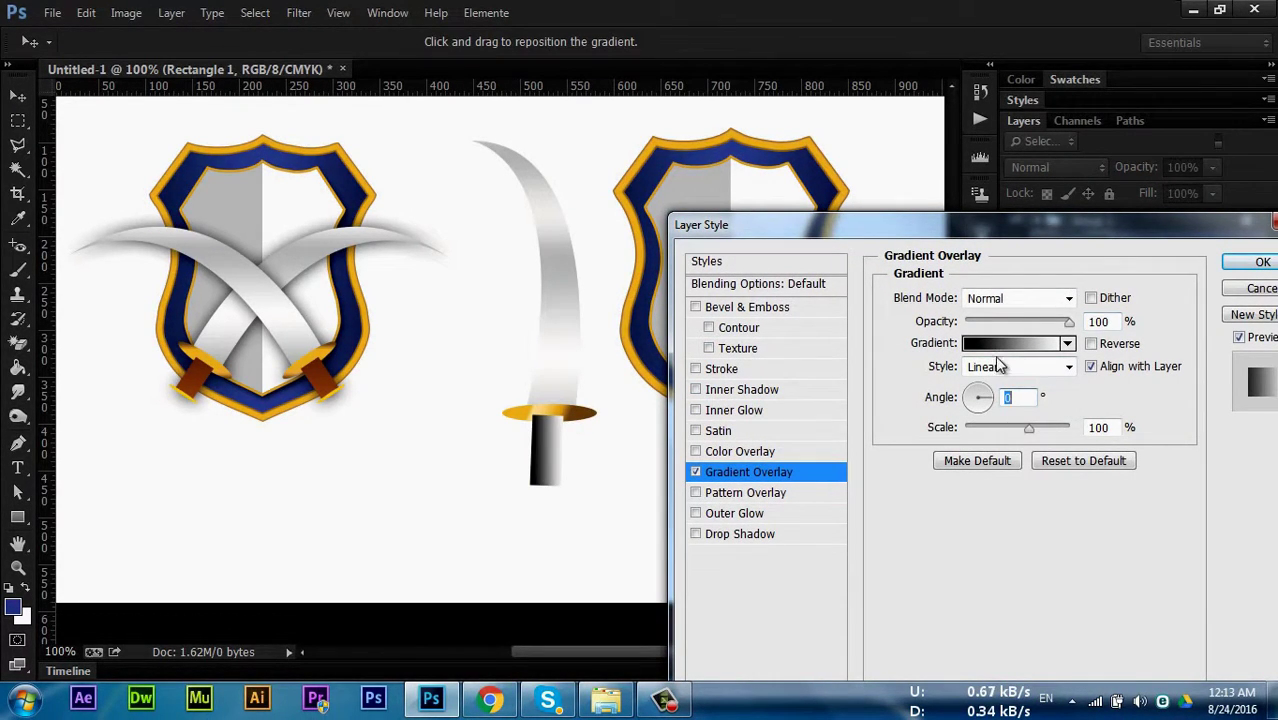
click(1000, 345)
scroll(1050, 255, down, 2)
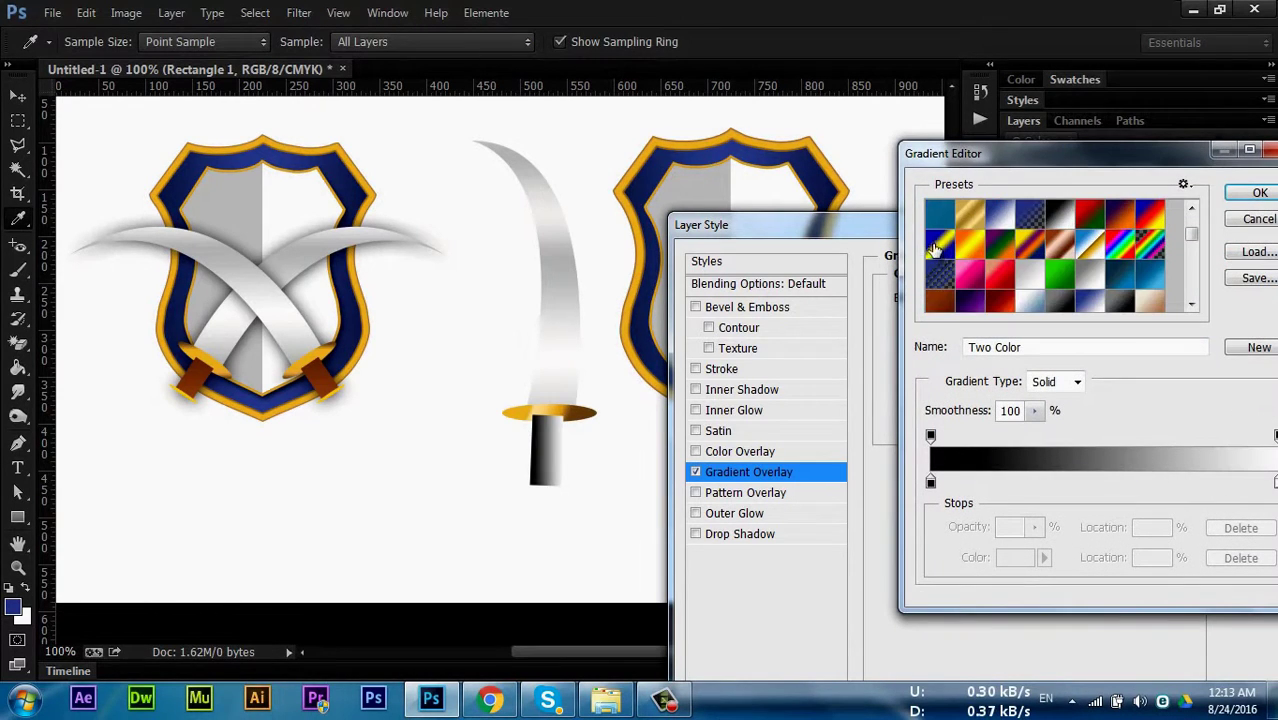
scroll(1050, 255, down, 2)
click(932, 252)
click(1259, 193)
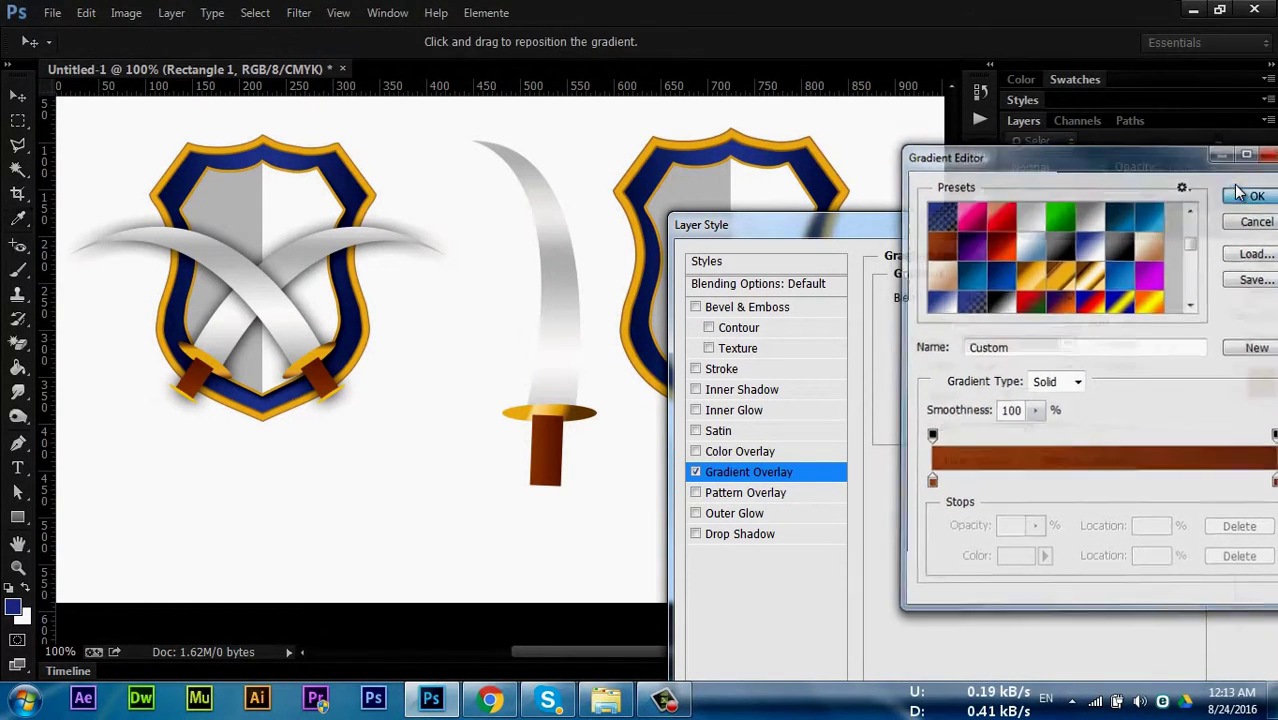
key(Return)
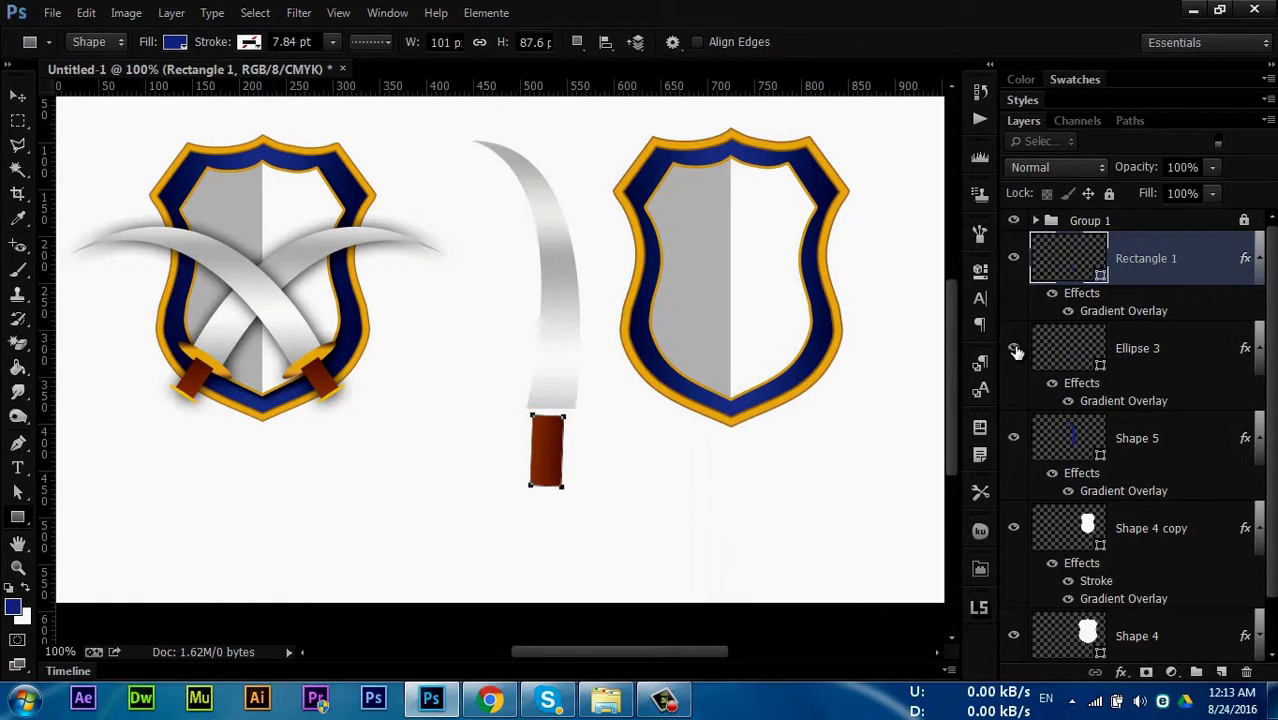
Duplicate the crossguard ellipse, shrink it to about 79%, and place it at the grip's end
click(1143, 352)
key(ctrl+j)
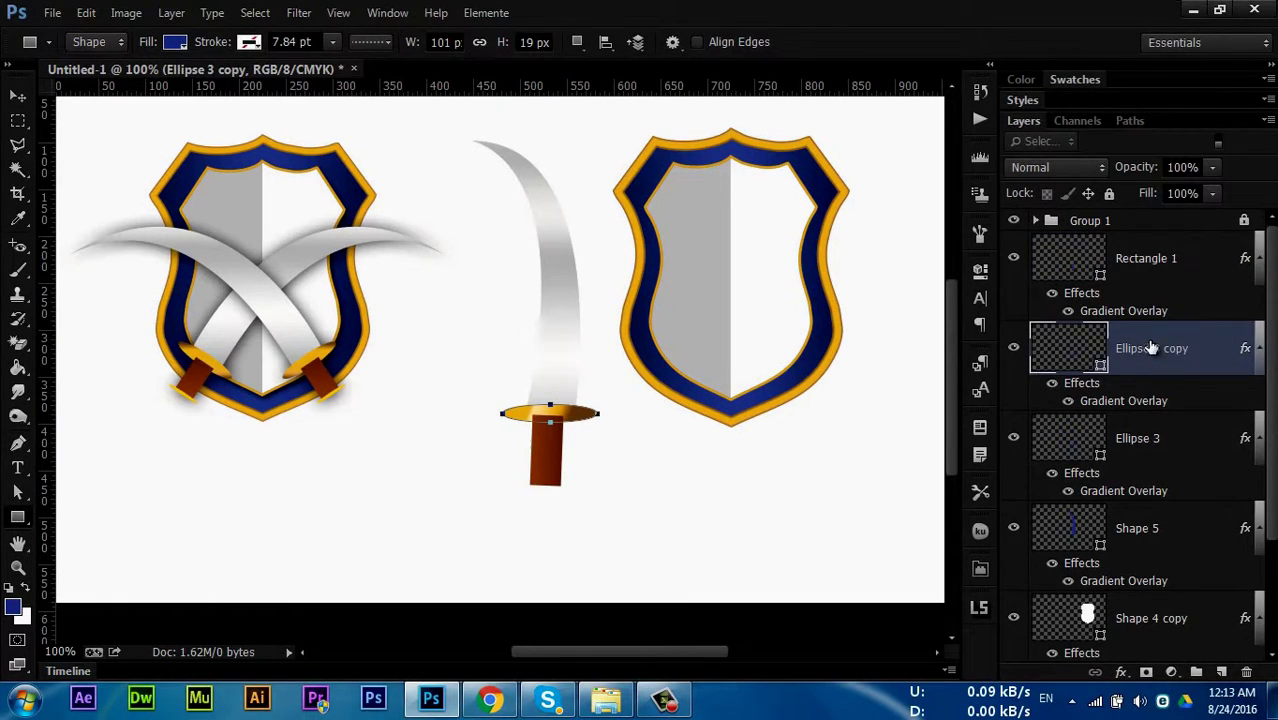
drag(1145, 362, 1150, 258)
key(ctrl+t)
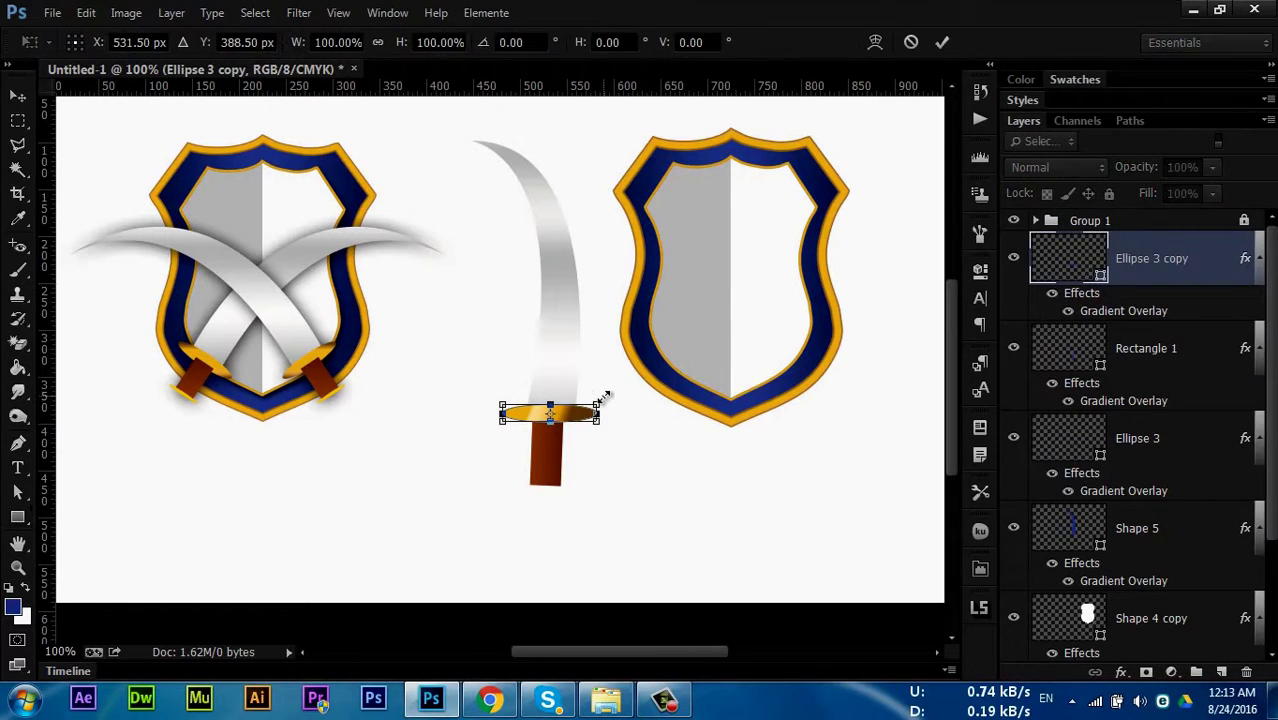
drag(599, 405, 592, 404)
key(Return)
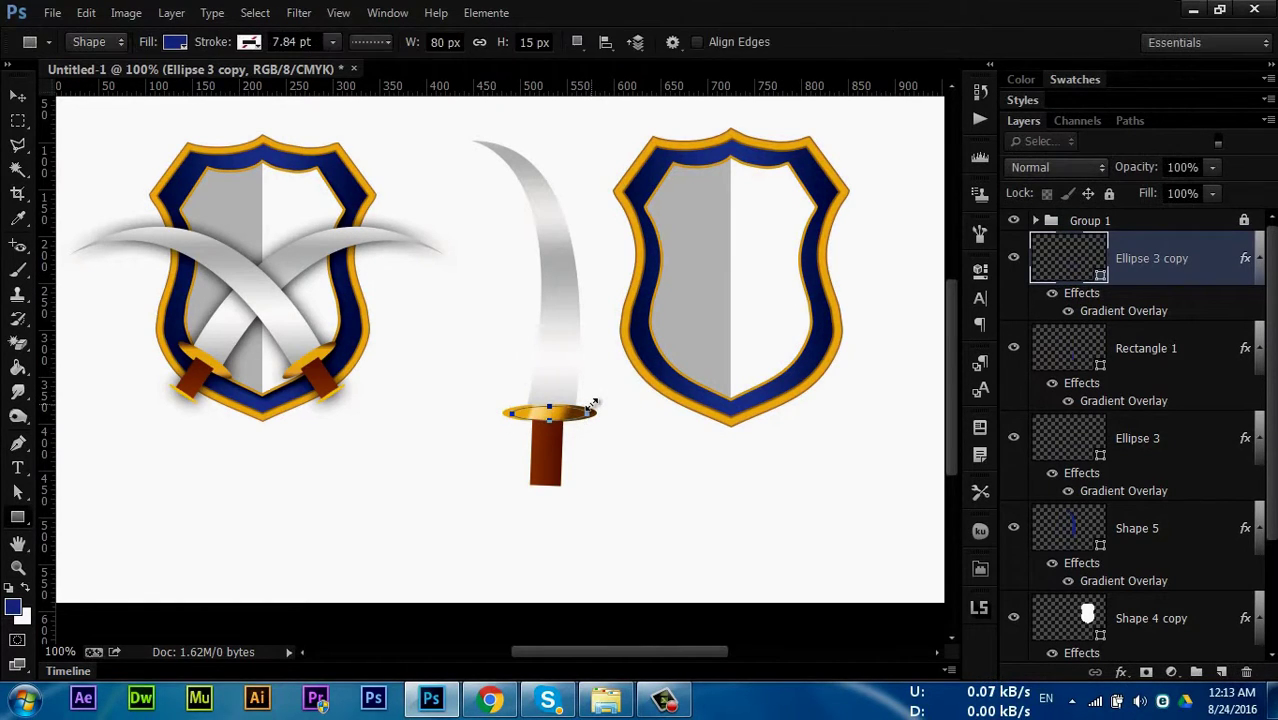
click(17, 95)
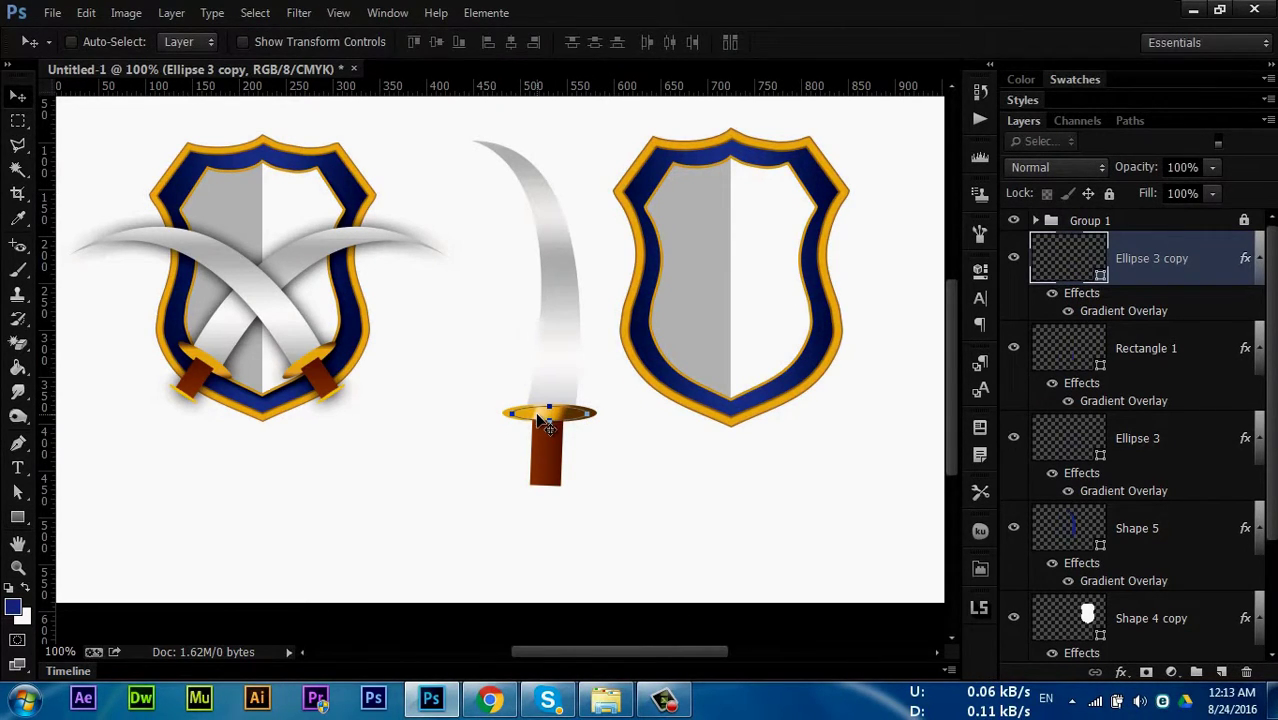
drag(535, 445, 537, 481)
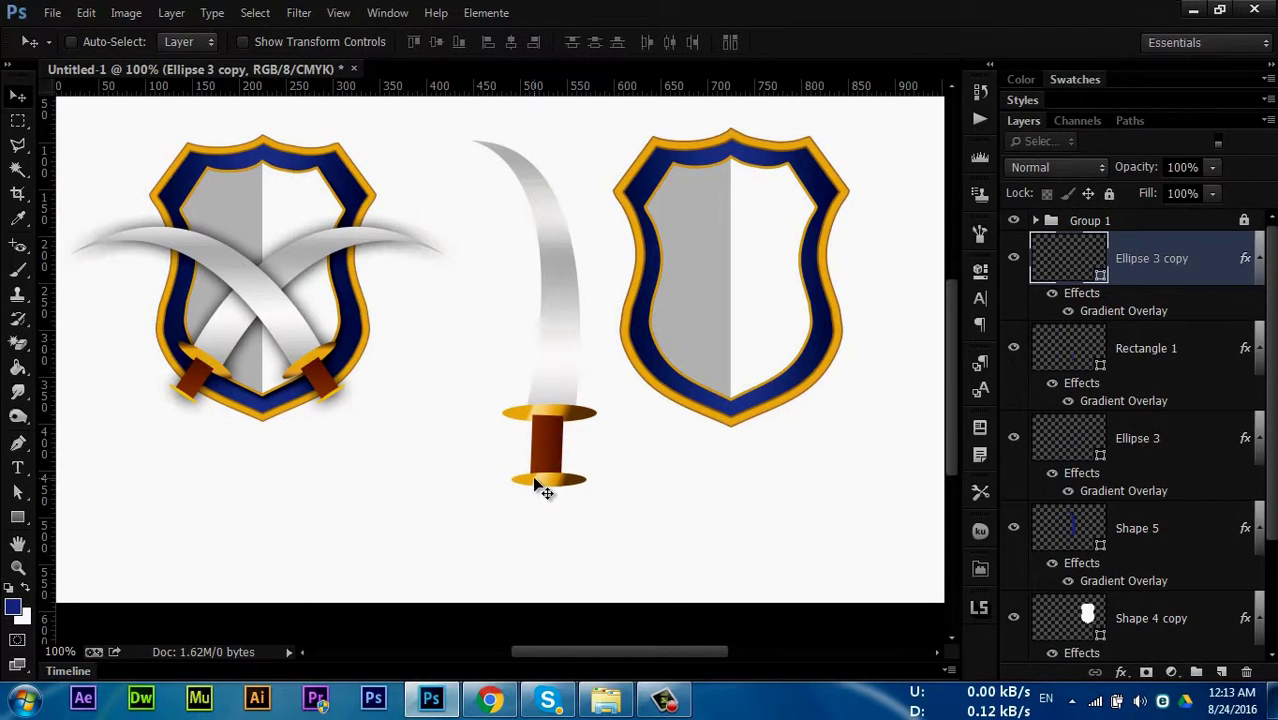
Shrink the pommel ellipse to about 86% and nudge it onto the grip's end
key(ctrl+plus)
key(ctrl+plus)
drag(643, 590, 593, 265)
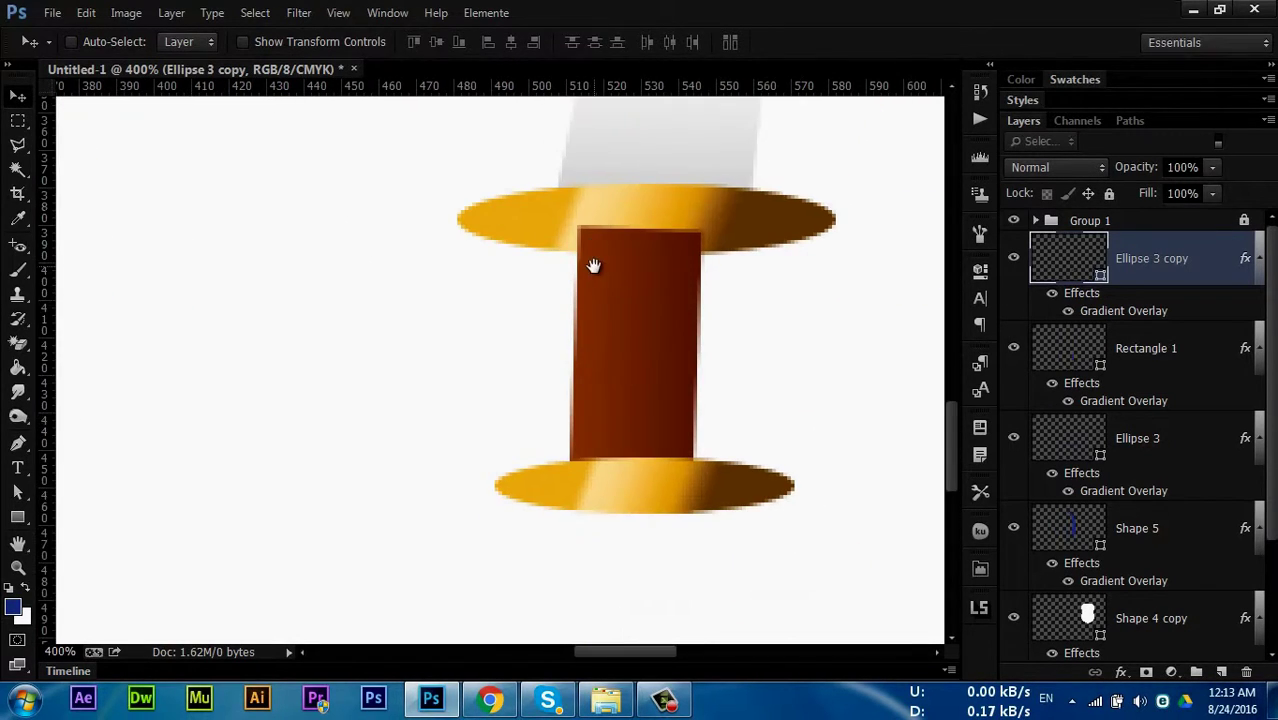
key(ctrl+t)
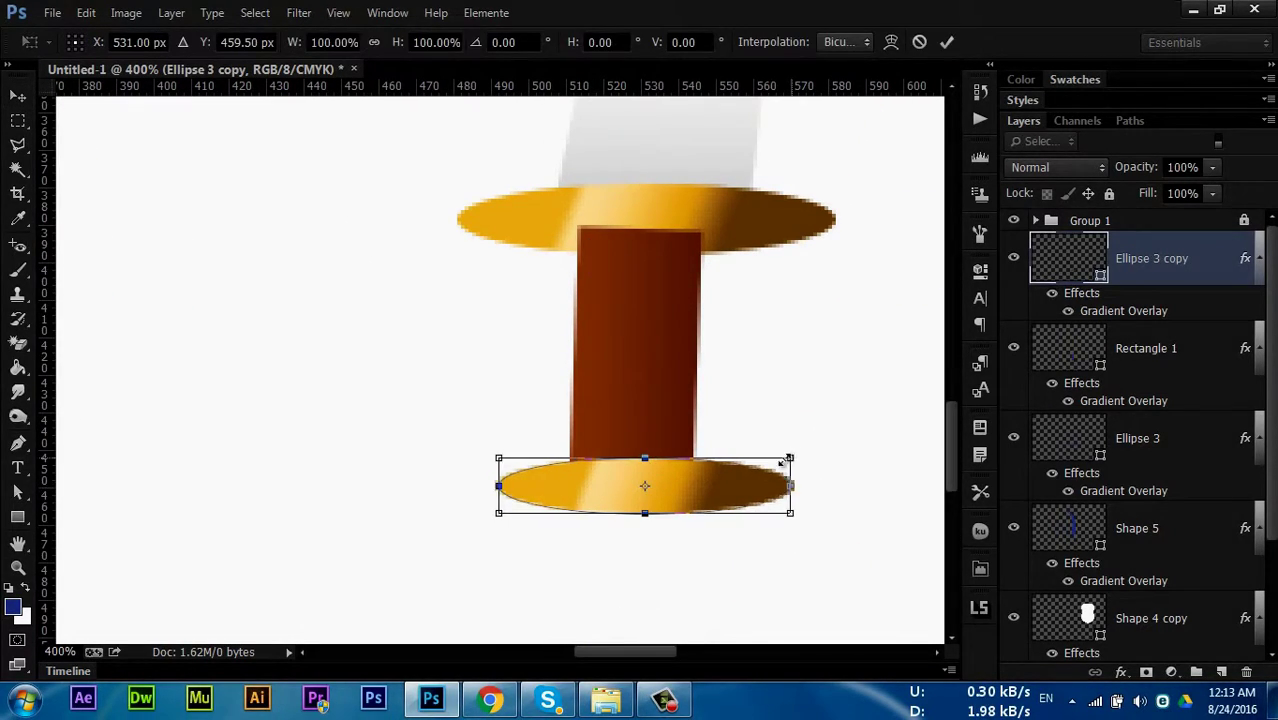
drag(793, 451, 766, 466)
key(Return)
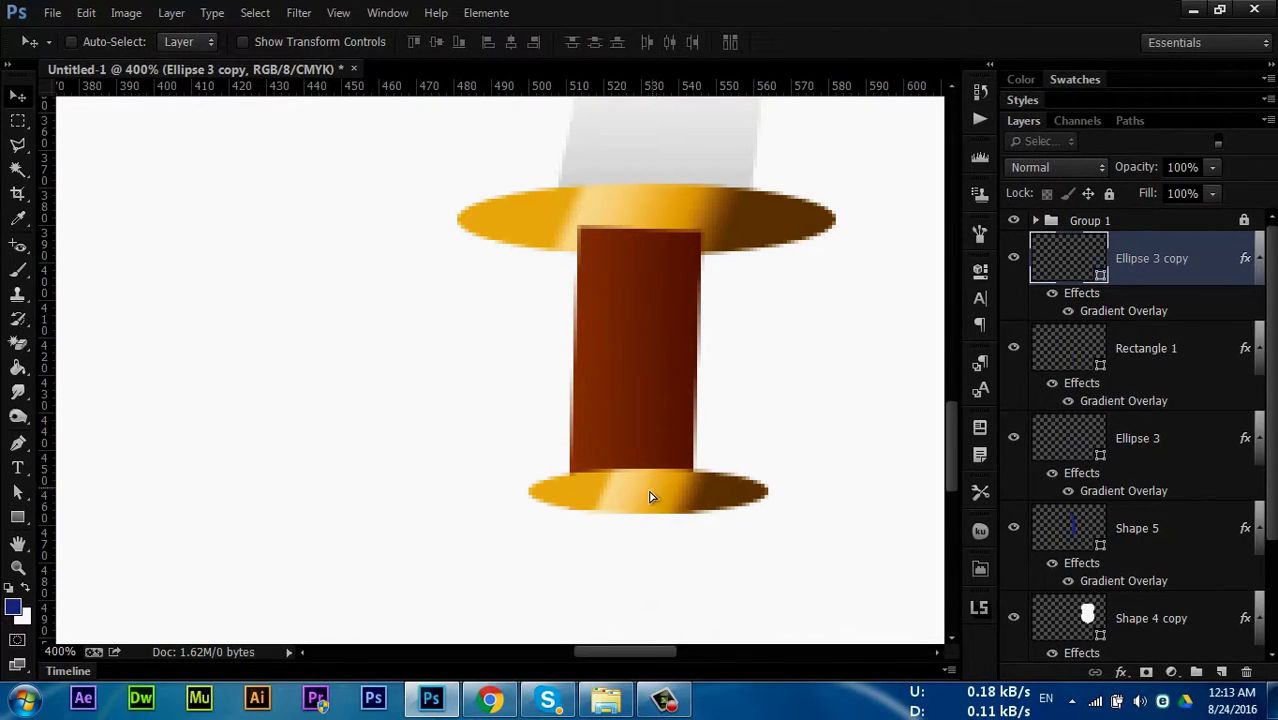
drag(656, 498, 643, 496)
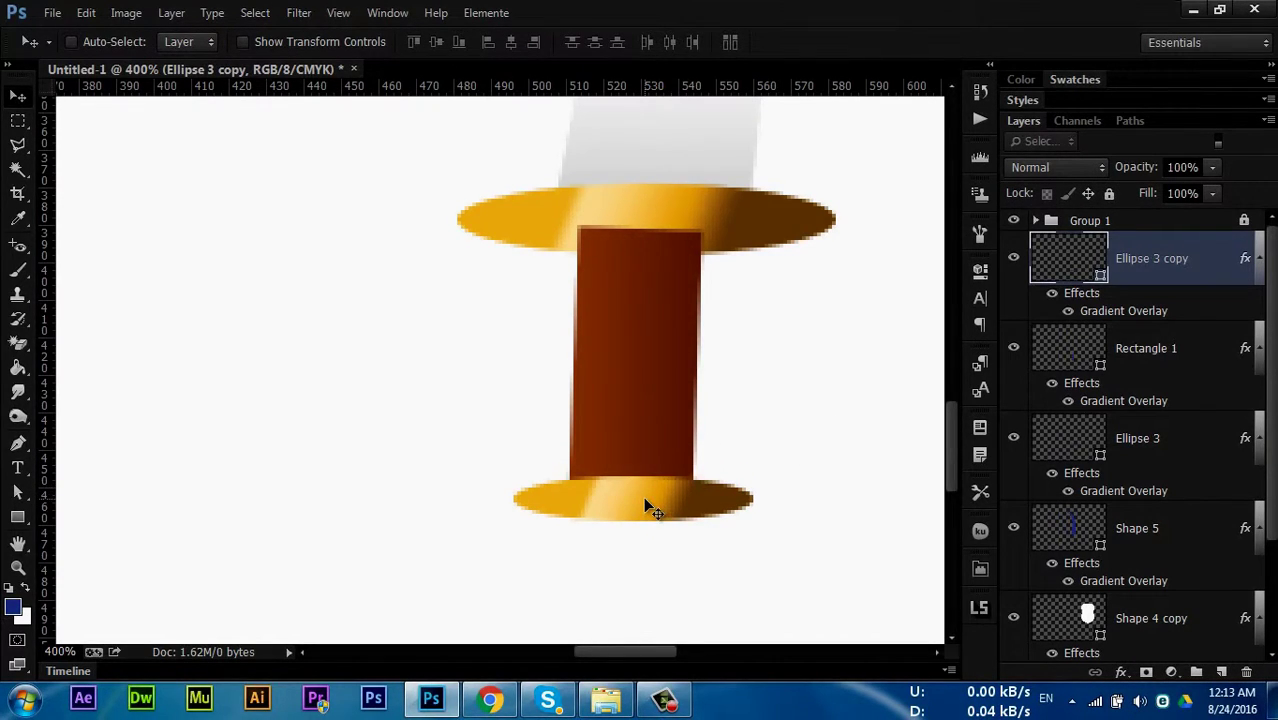
Rotate the grip and pommel together to follow the blade
scroll(644, 498, down, 1)
scroll(644, 500, down, 1)
ctrl+click(1062, 350)
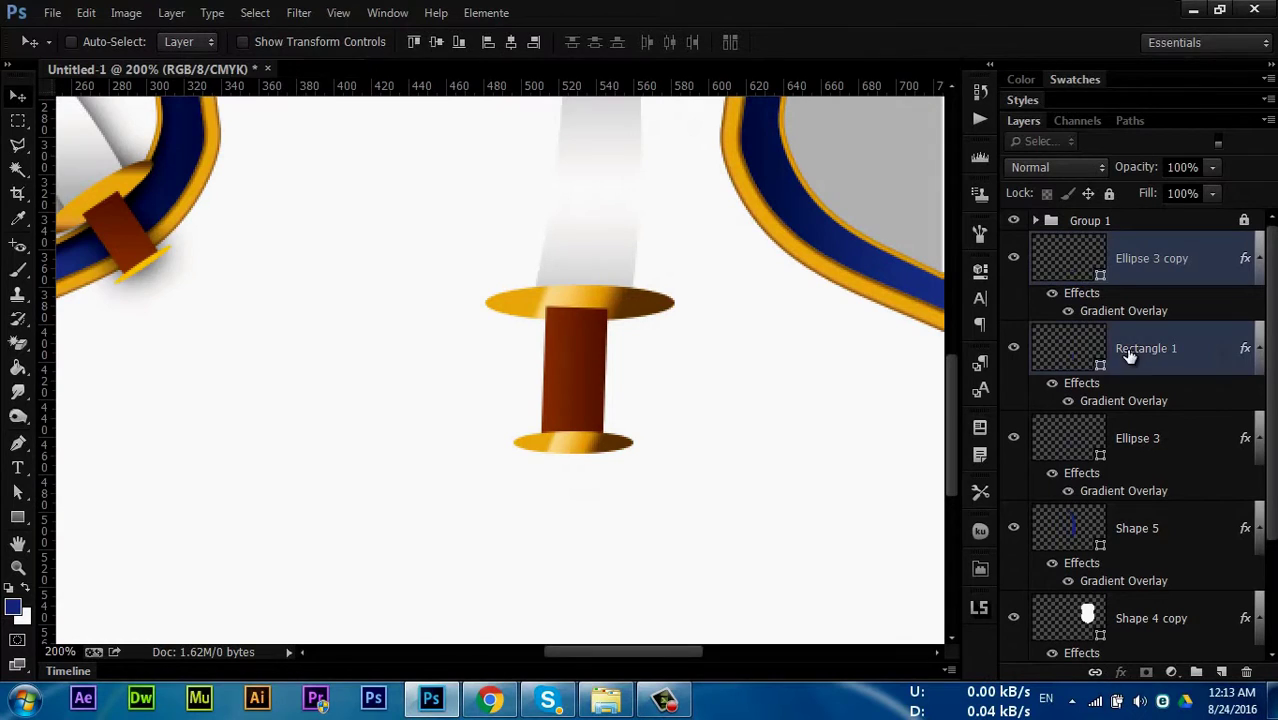
key(ctrl+t)
drag(602, 205, 611, 213)
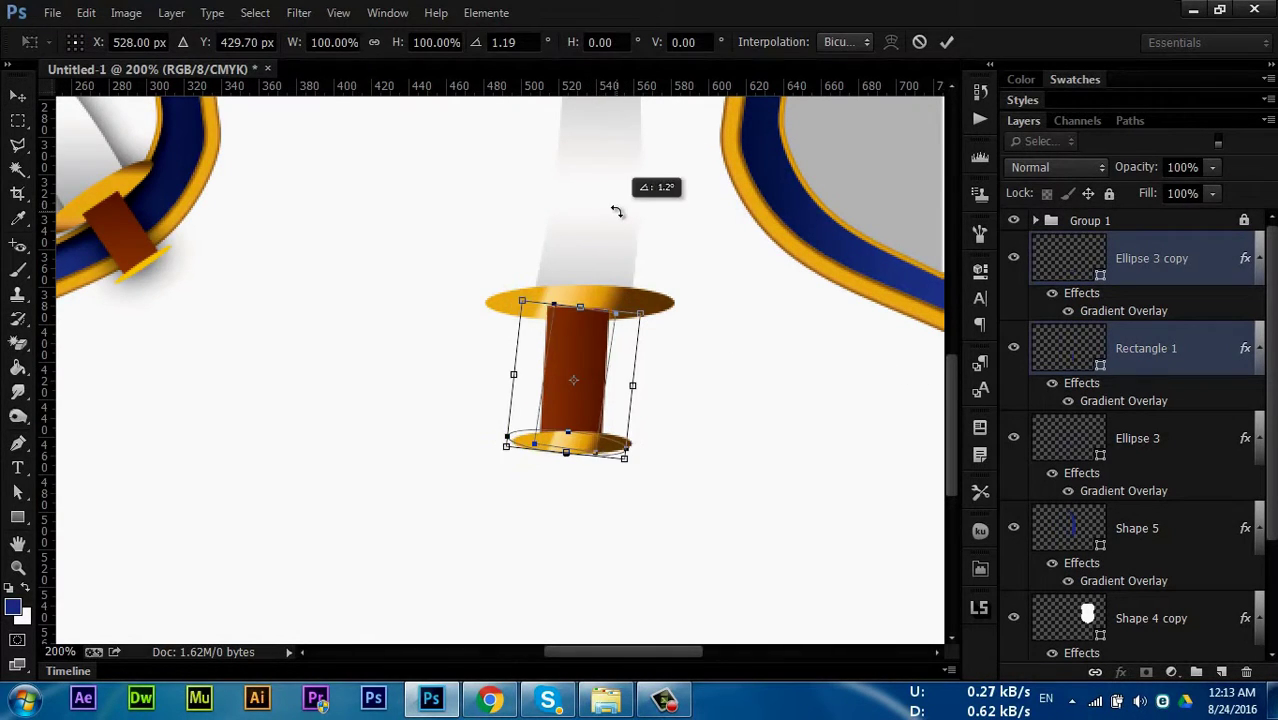
key(Return)
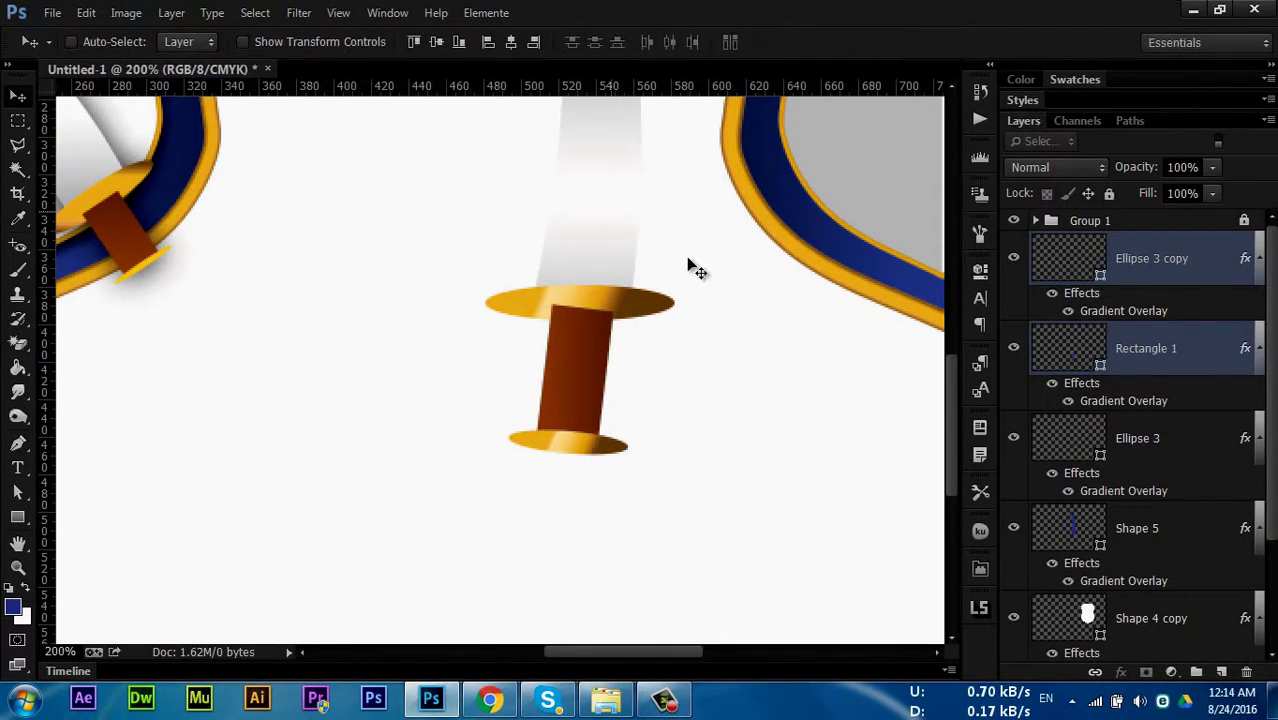
key(ctrl+minus)
key(ctrl+minus)
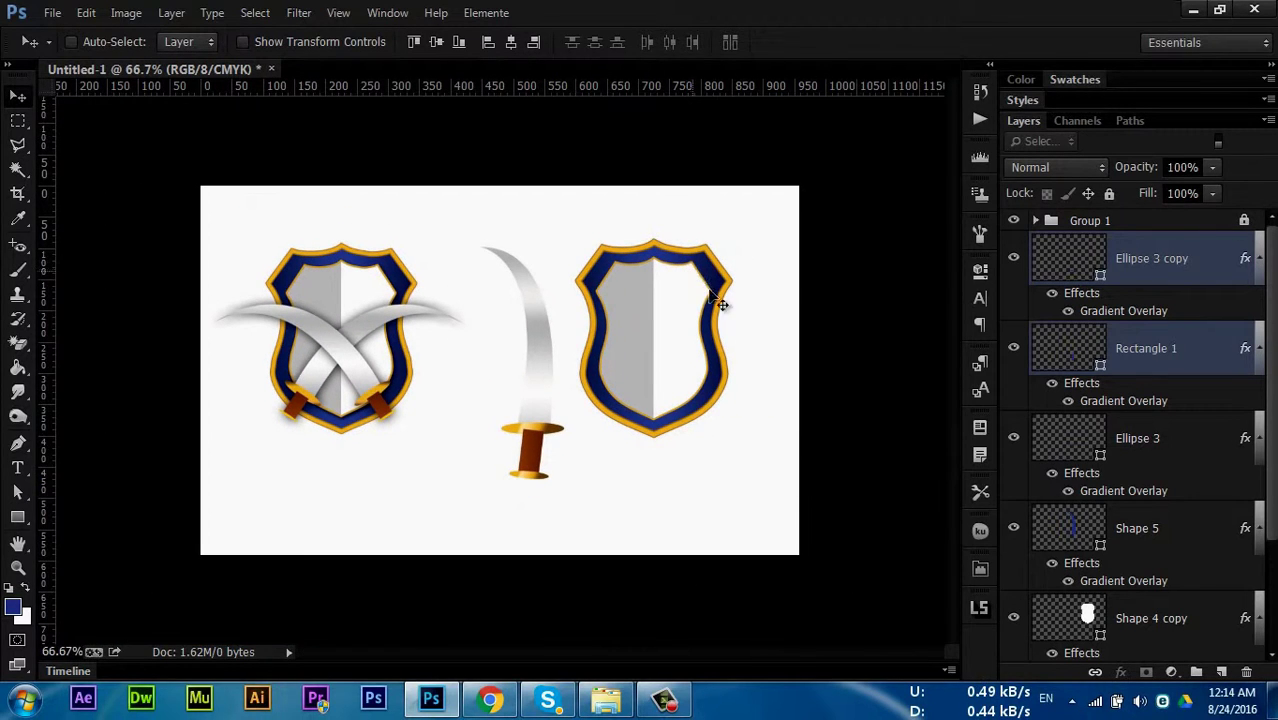
Group the sword layers from Ellipse 3 copy to Shape 5 into Group 2
click(1162, 272)
shift+click(1178, 532)
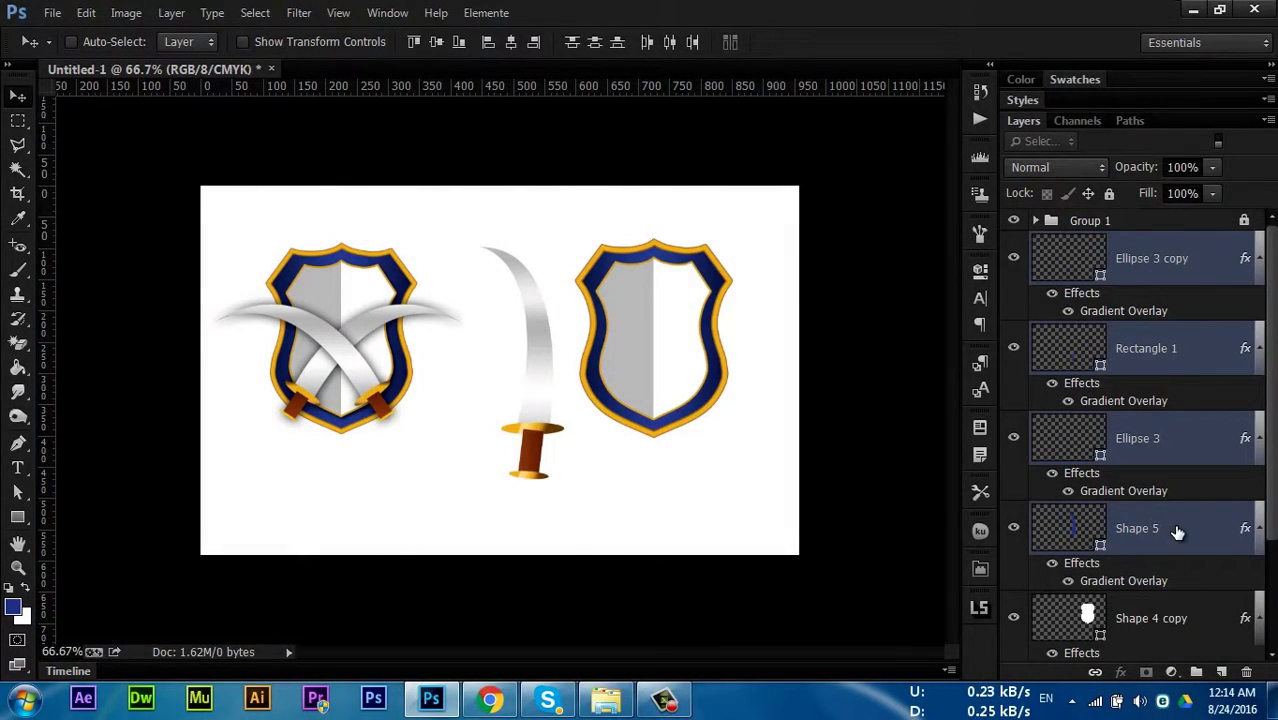
key(ctrl+g)
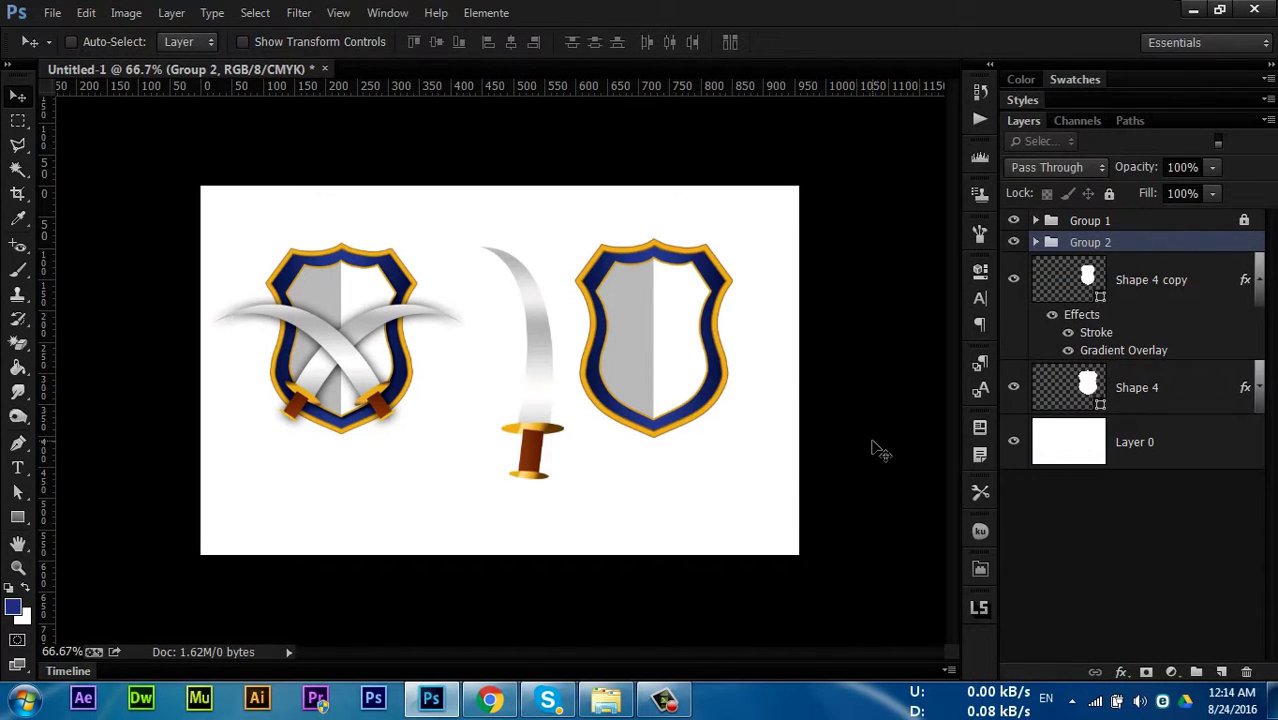
Rotate the sword diagonally, shrink it to about 71%, and move it onto the right shield
key(ctrl+t)
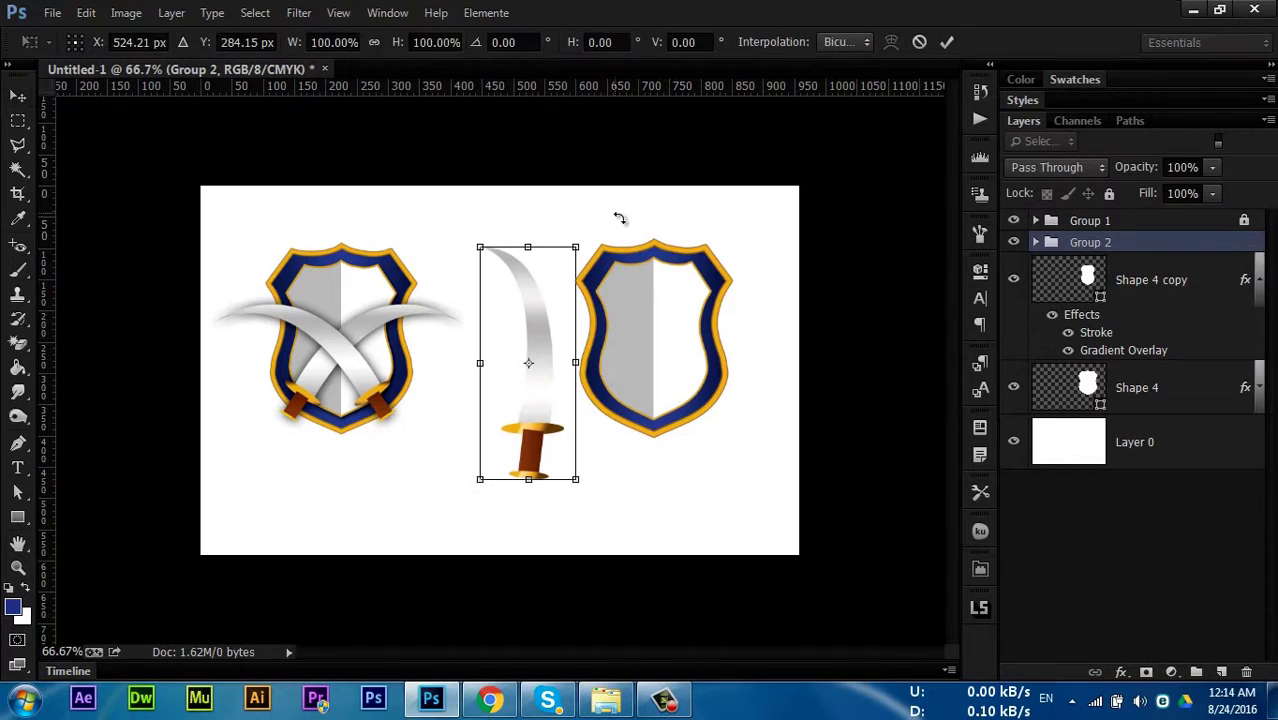
drag(602, 234, 540, 215)
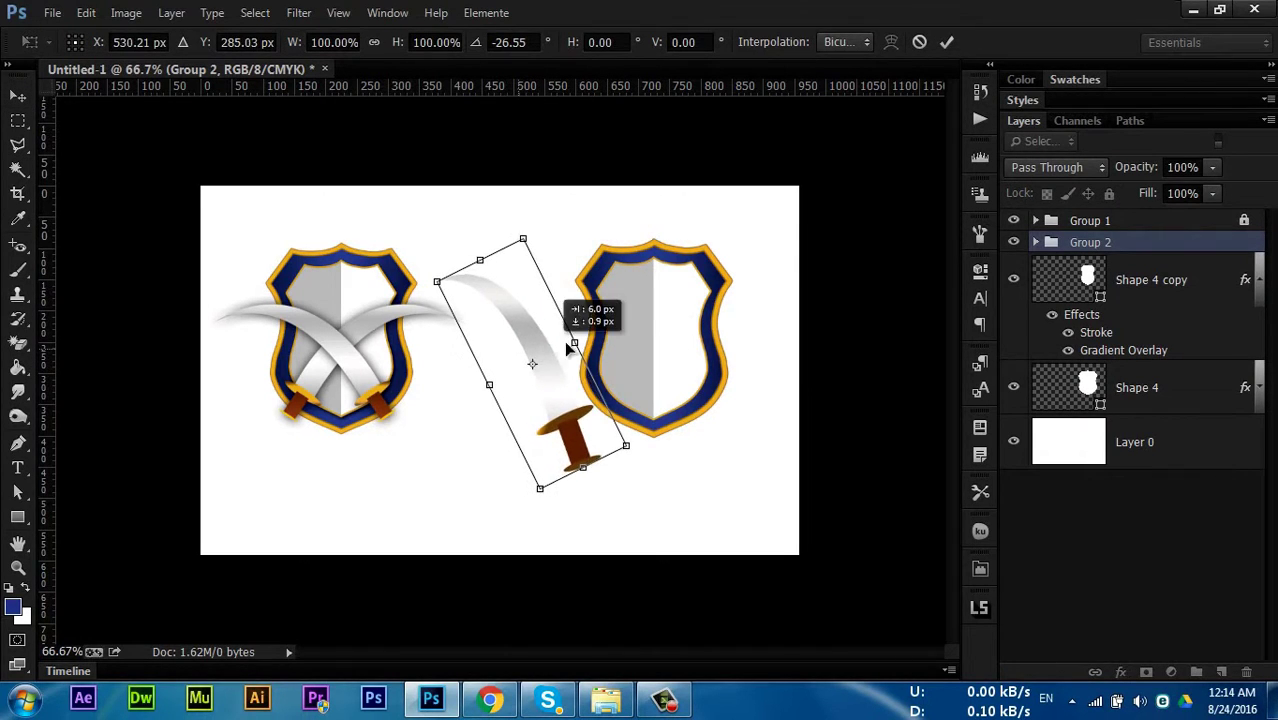
drag(516, 360, 610, 337)
drag(522, 261, 576, 306)
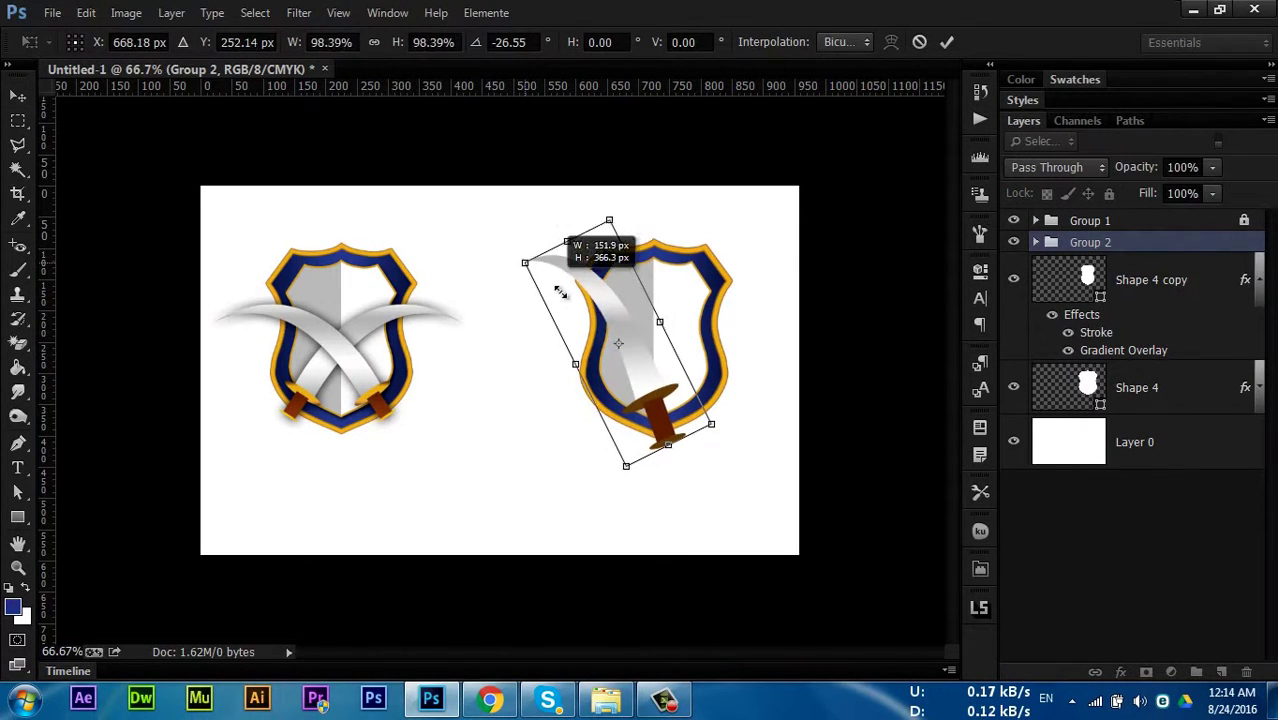
drag(737, 278, 726, 266)
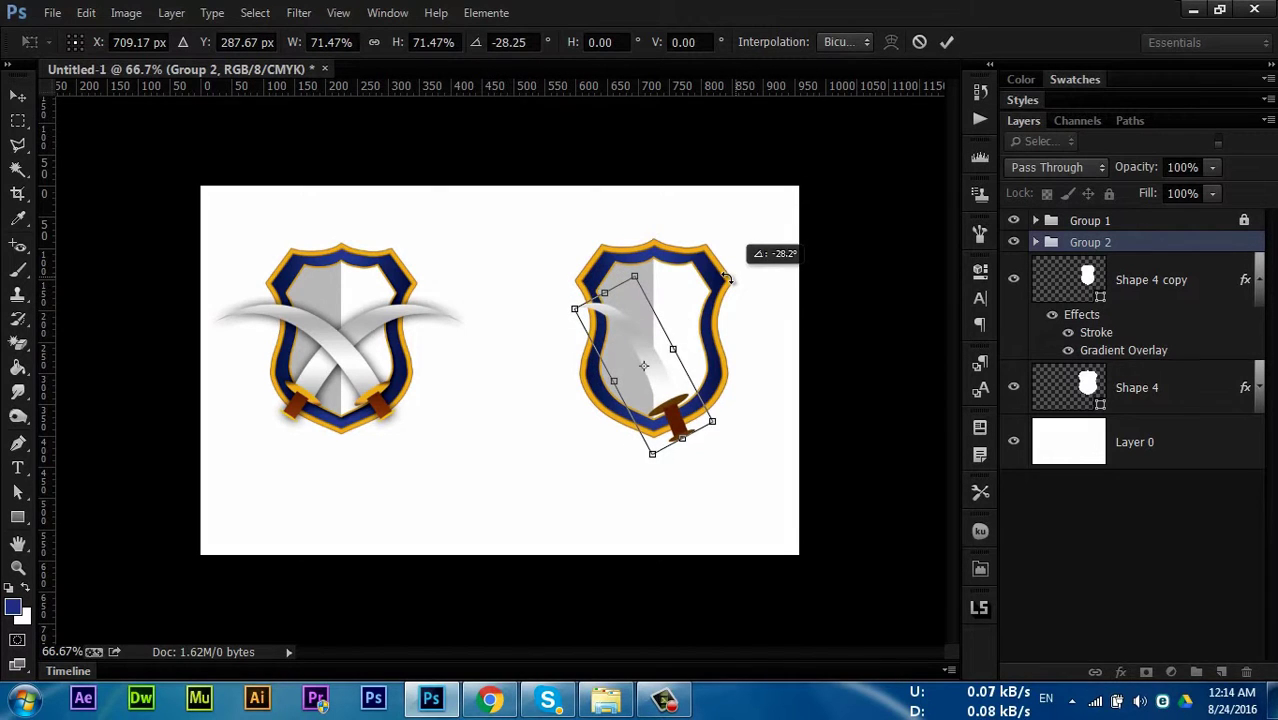
key(Return)
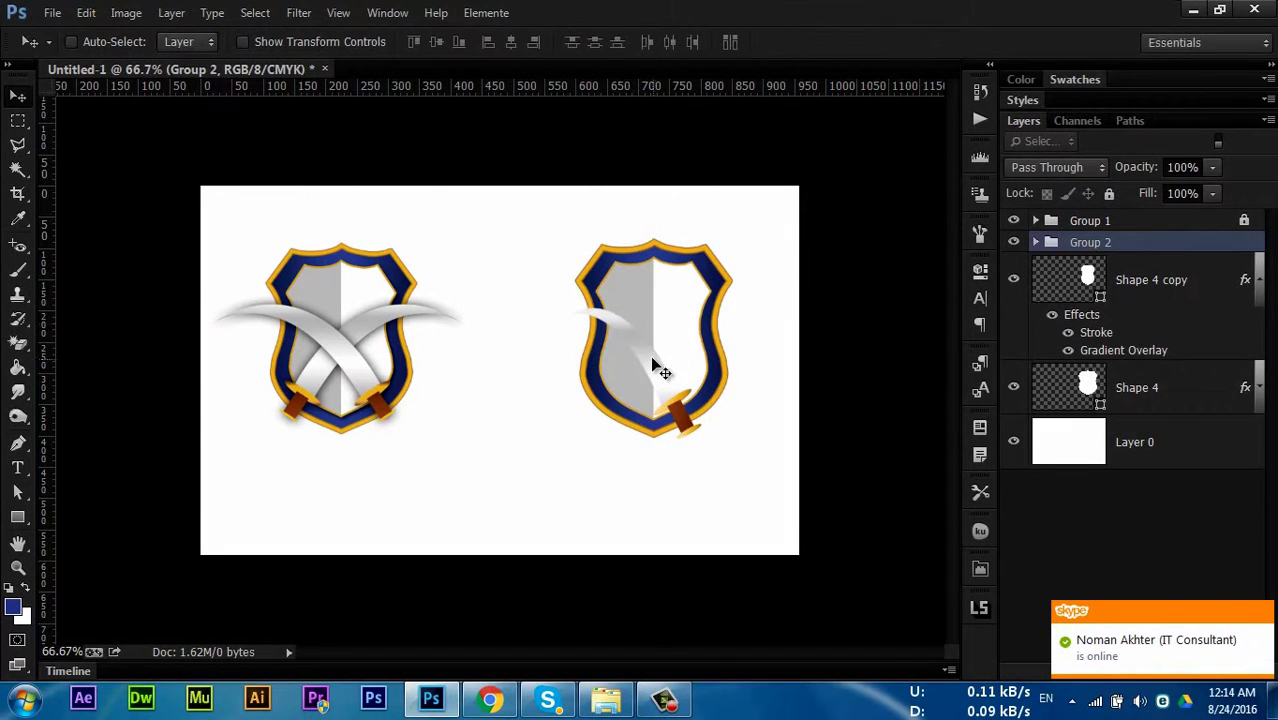
drag(650, 355, 650, 345)
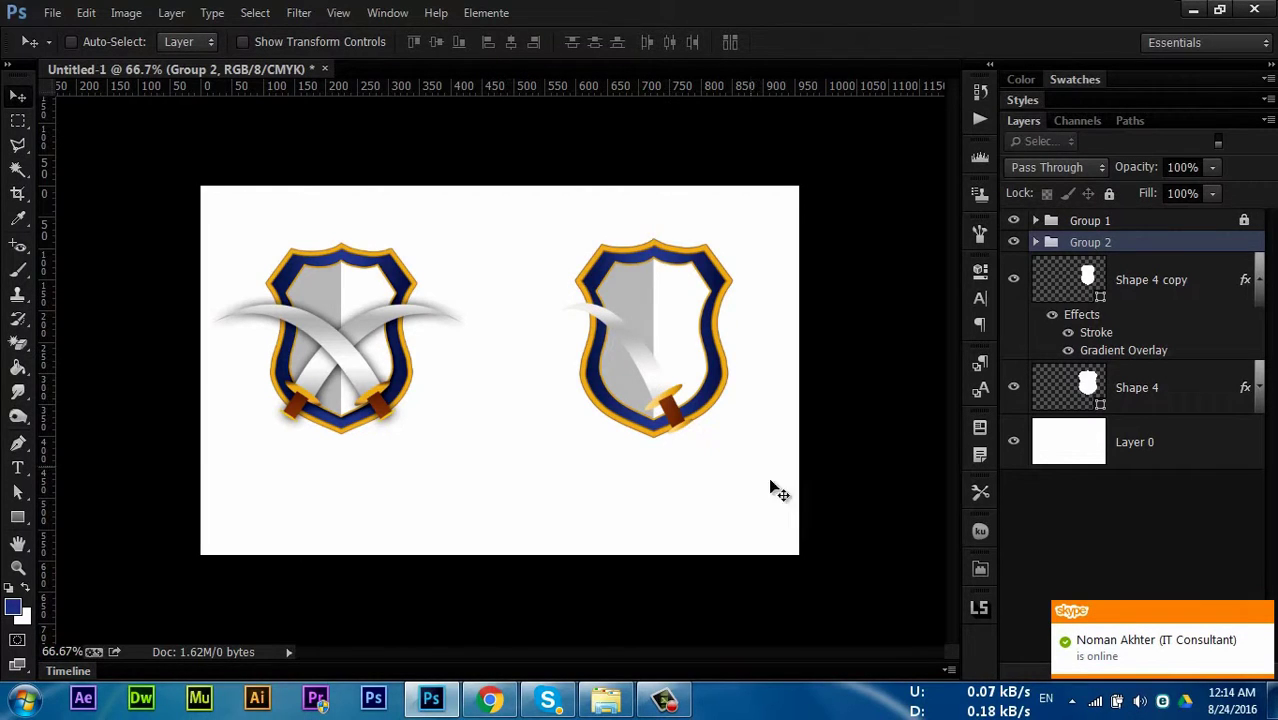
Fine-tune the sword's angle, size and position on the right shield
key(ctrl+t)
drag(735, 499, 764, 505)
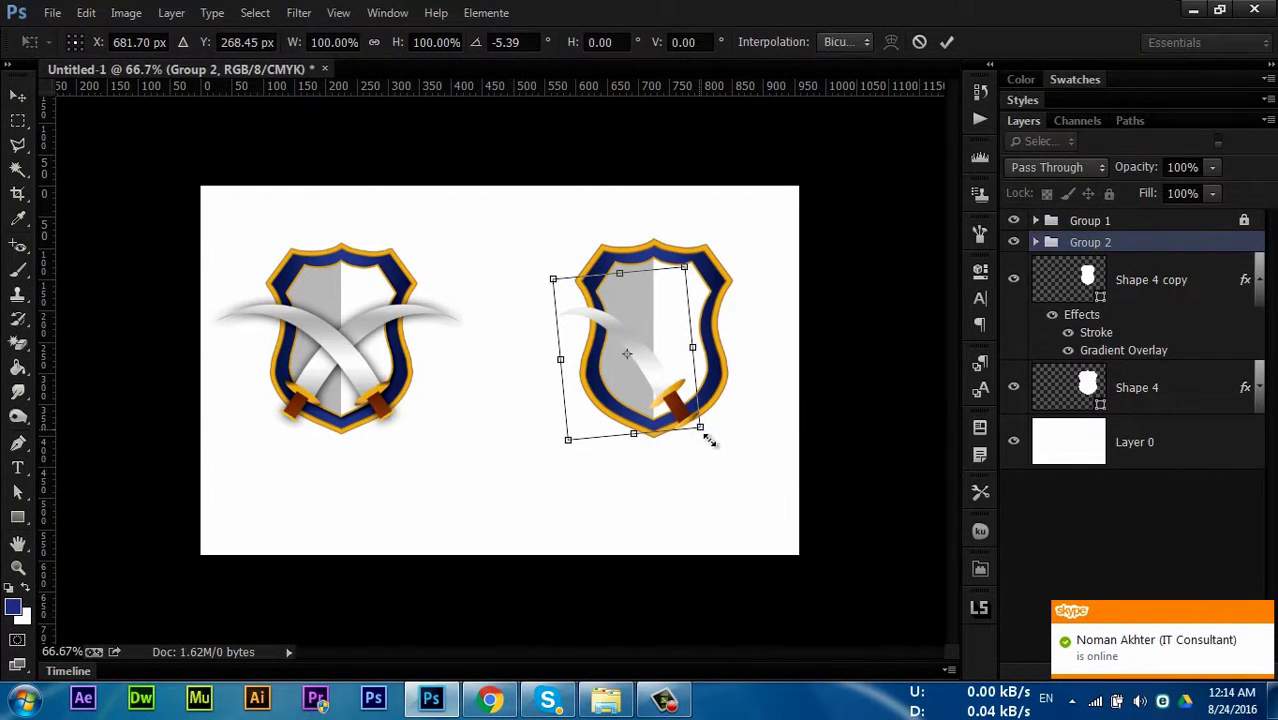
drag(709, 440, 709, 442)
key(Return)
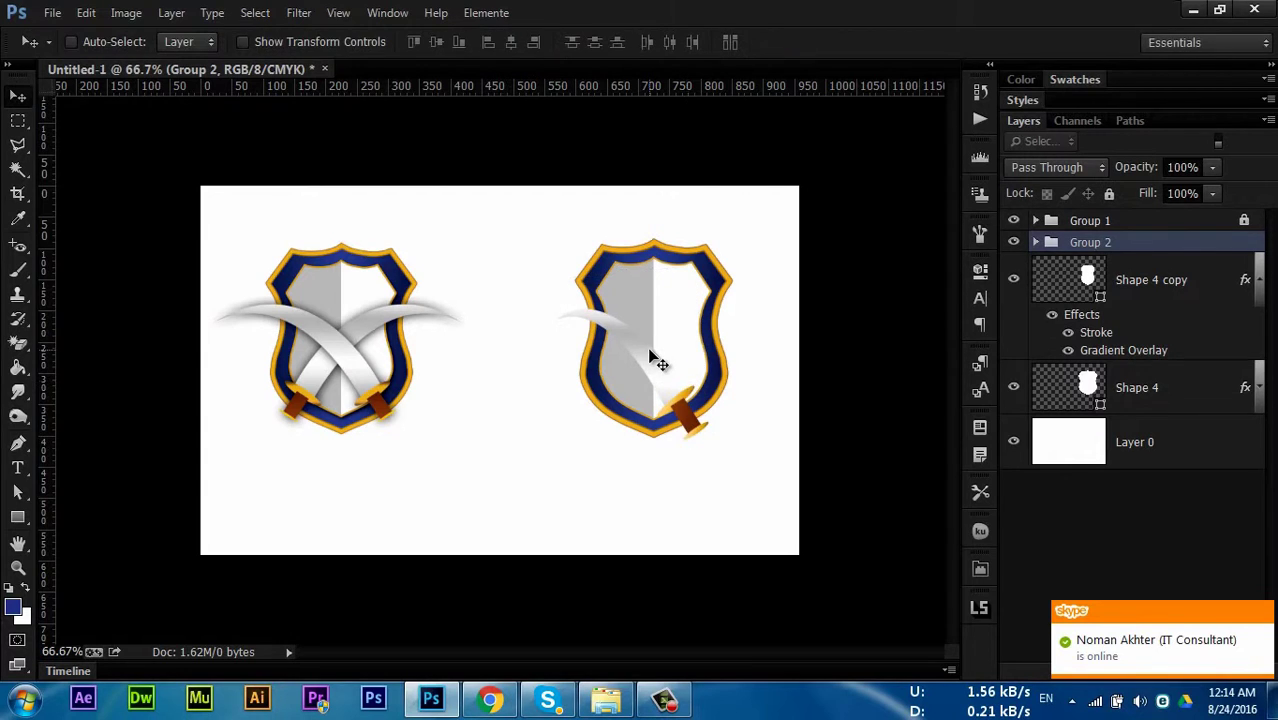
drag(662, 351, 655, 355)
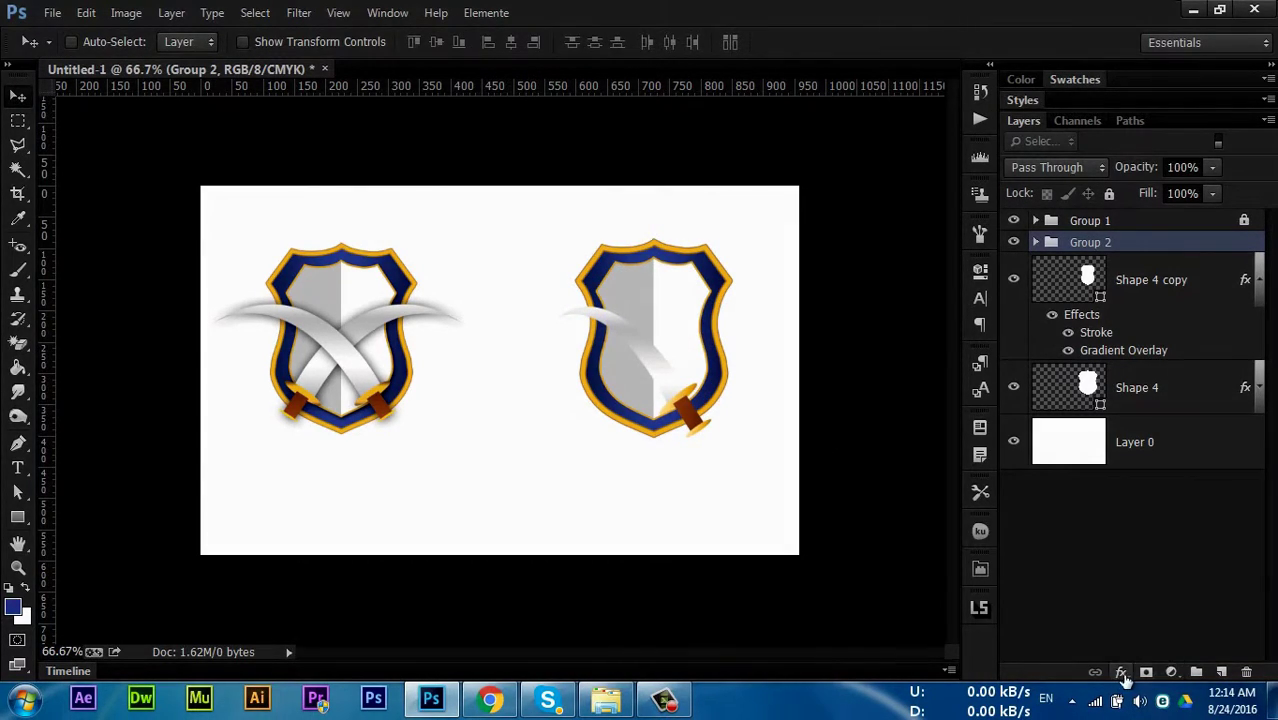
Add a drop shadow to Group 2 with 10 px distance and 3 px size
click(1121, 672)
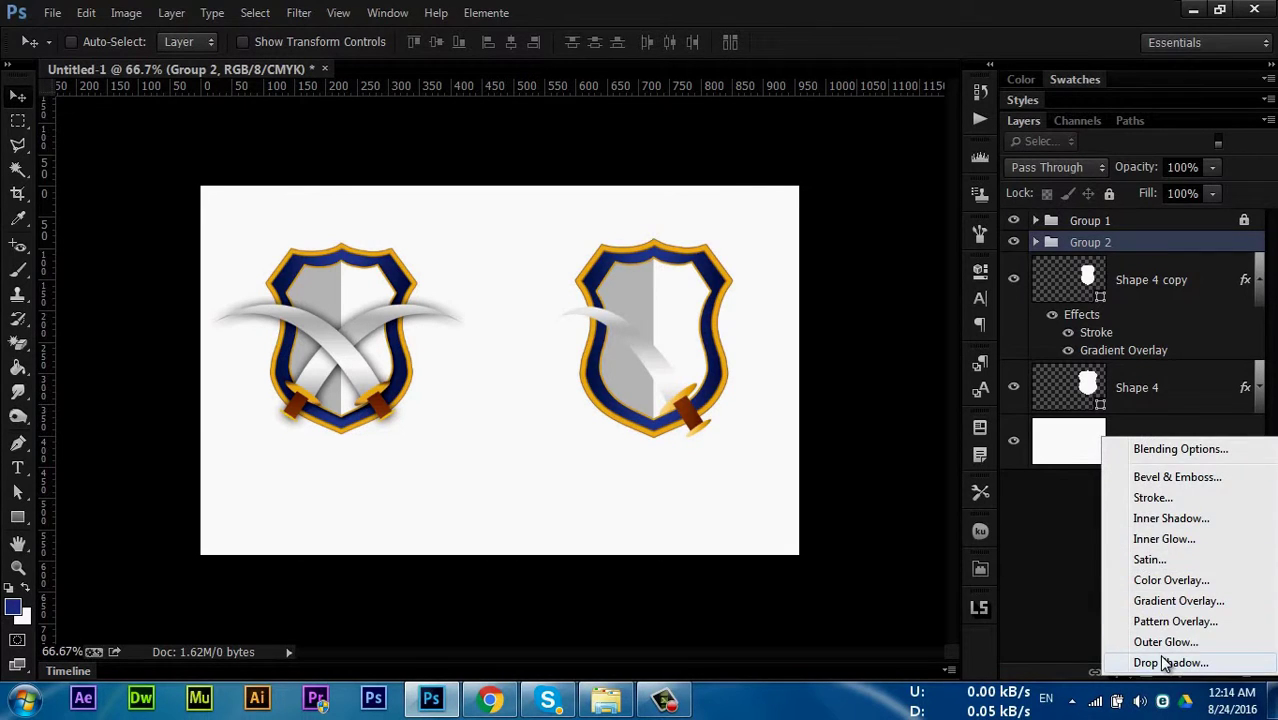
click(1162, 663)
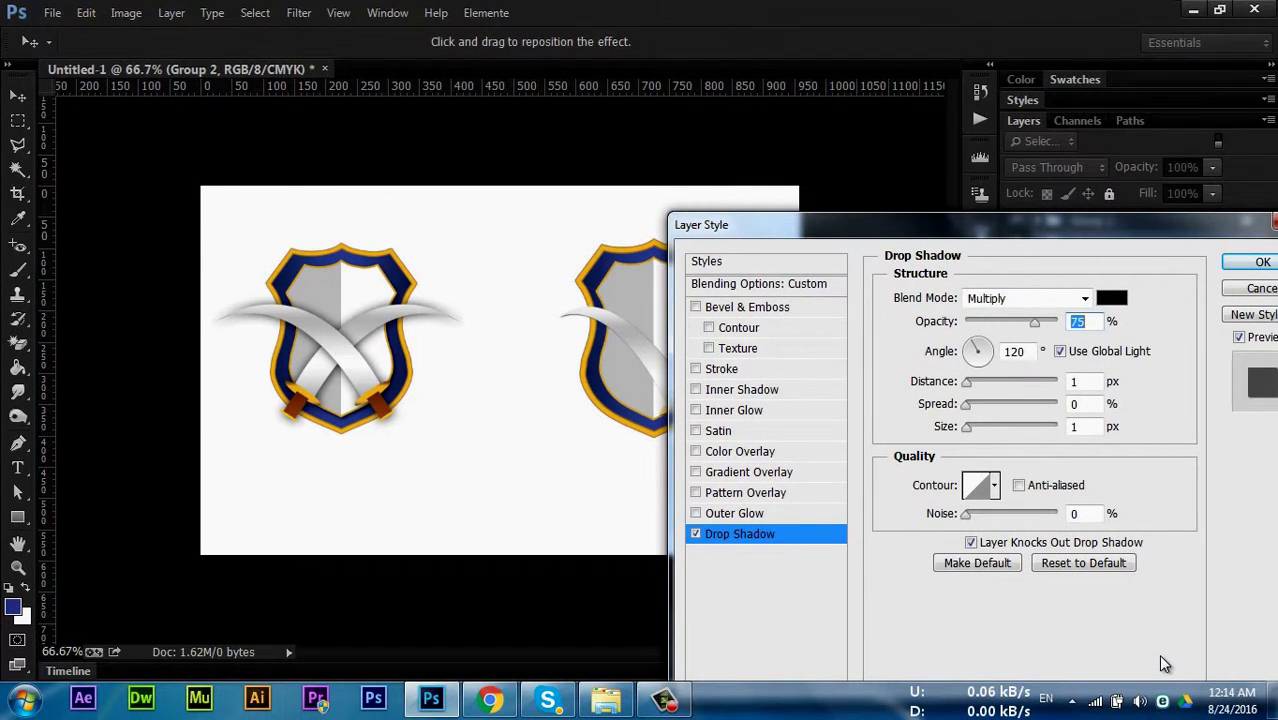
drag(983, 232, 1103, 168)
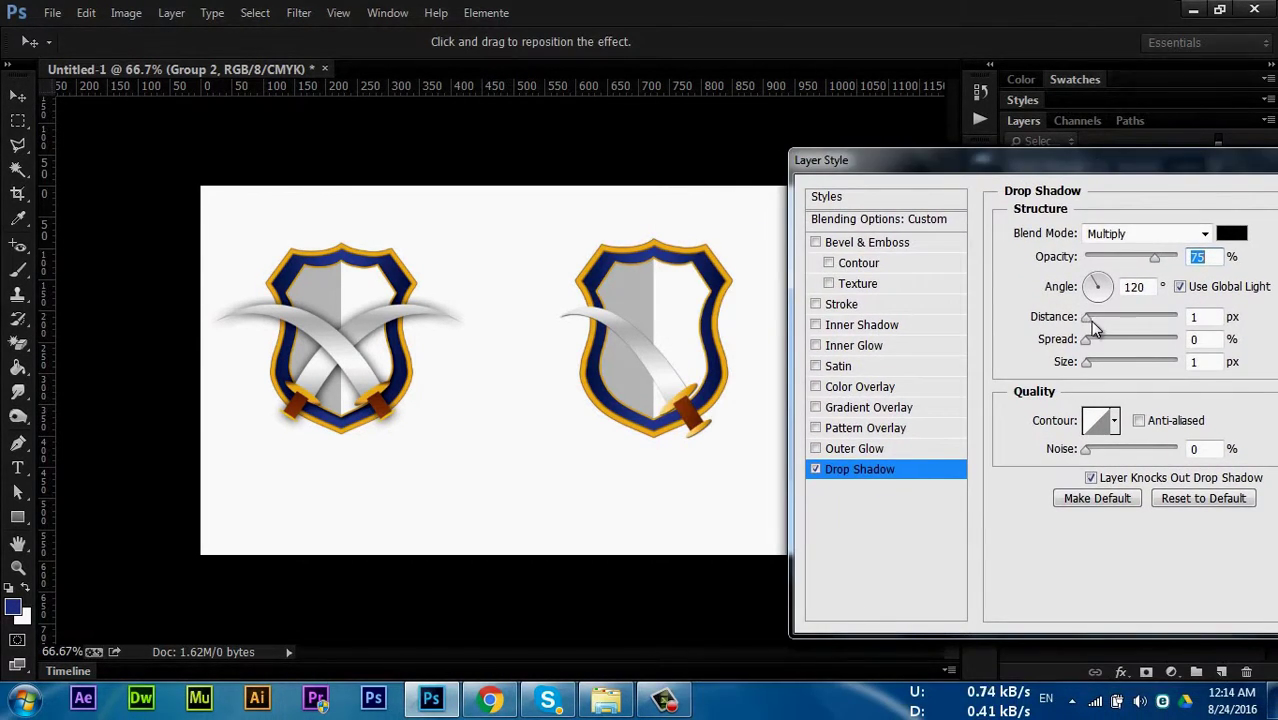
drag(1090, 316, 1098, 318)
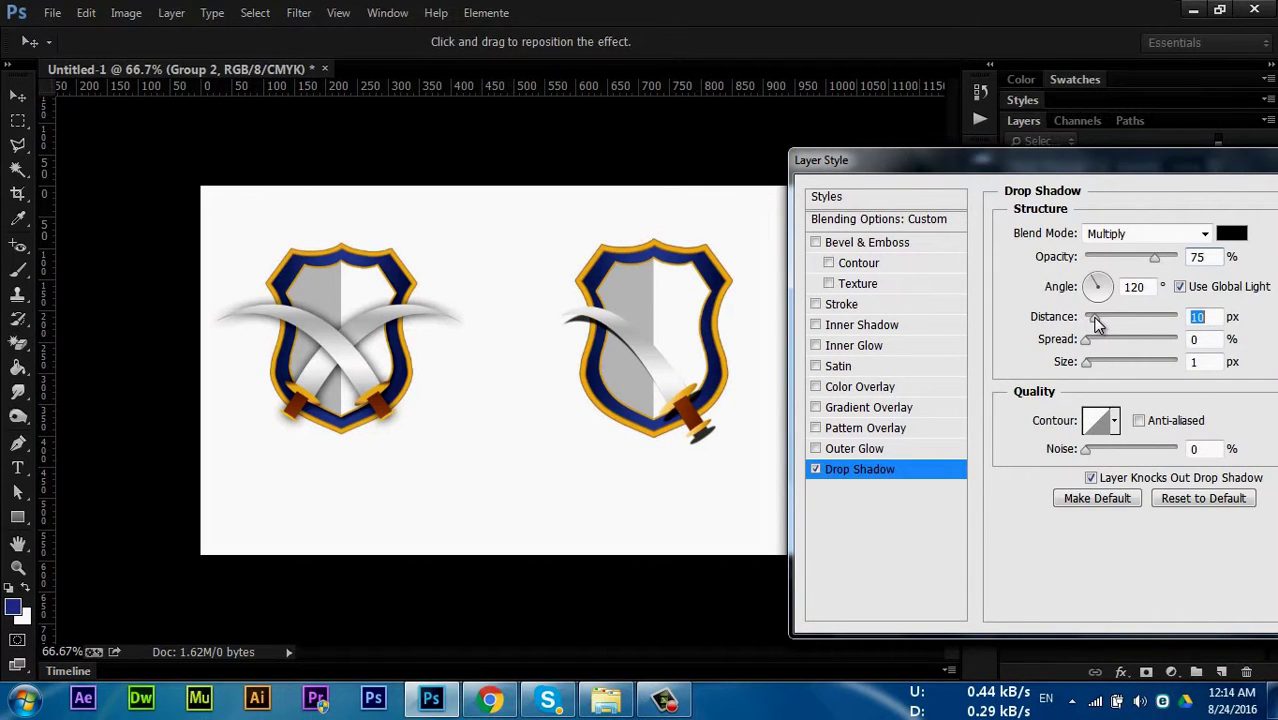
drag(1086, 366, 1088, 366)
drag(1130, 178, 996, 178)
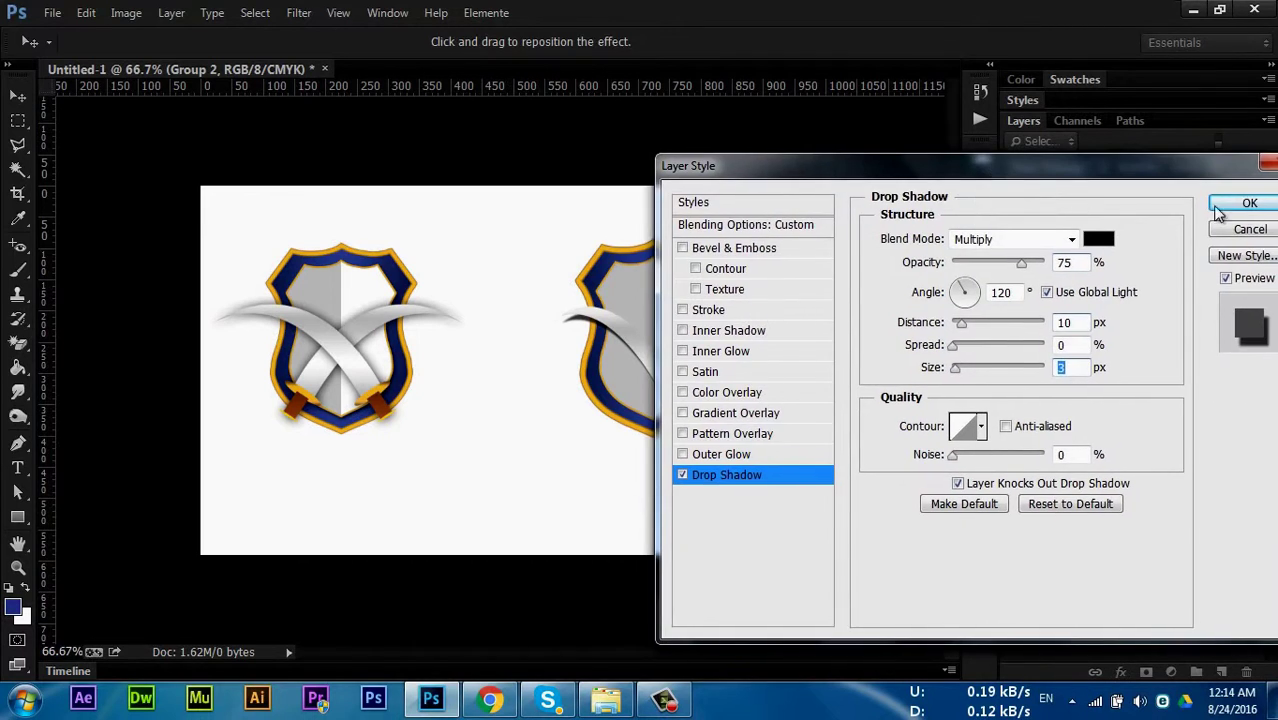
click(1224, 205)
Duplicate the sword group and flip the copy horizontally
key(ctrl+j)
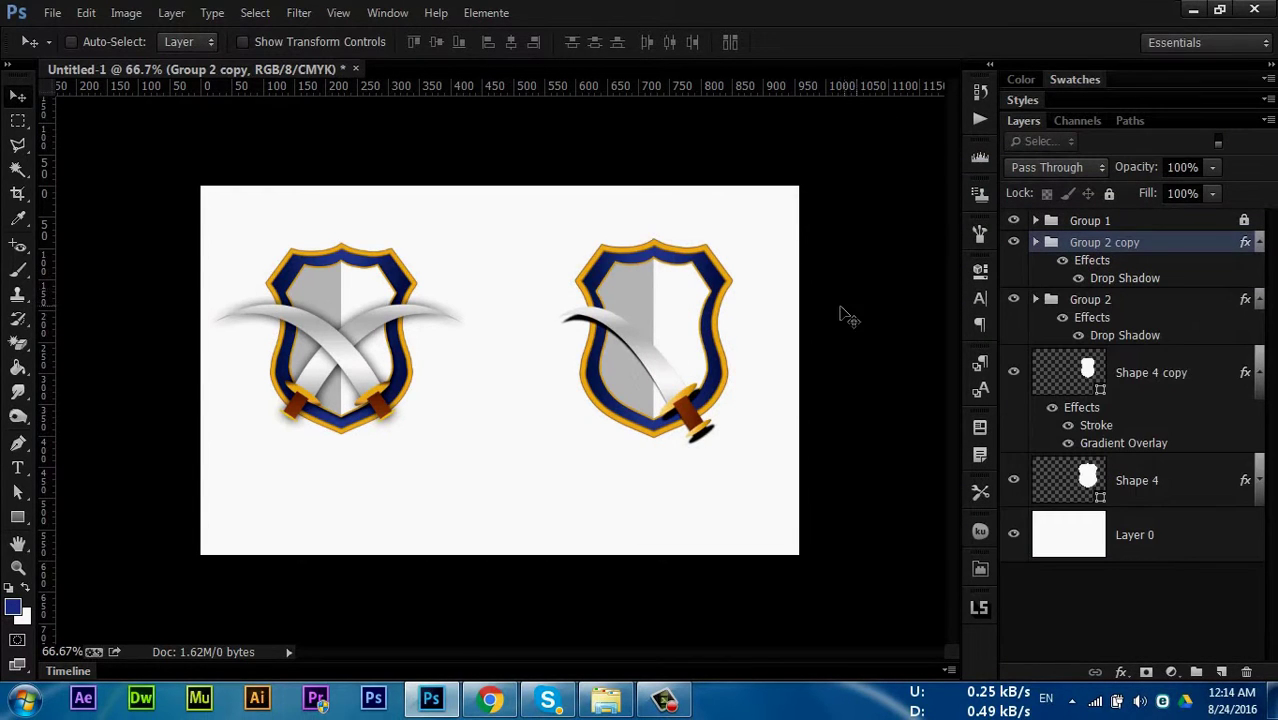
key(ctrl+t)
right_click(640, 348)
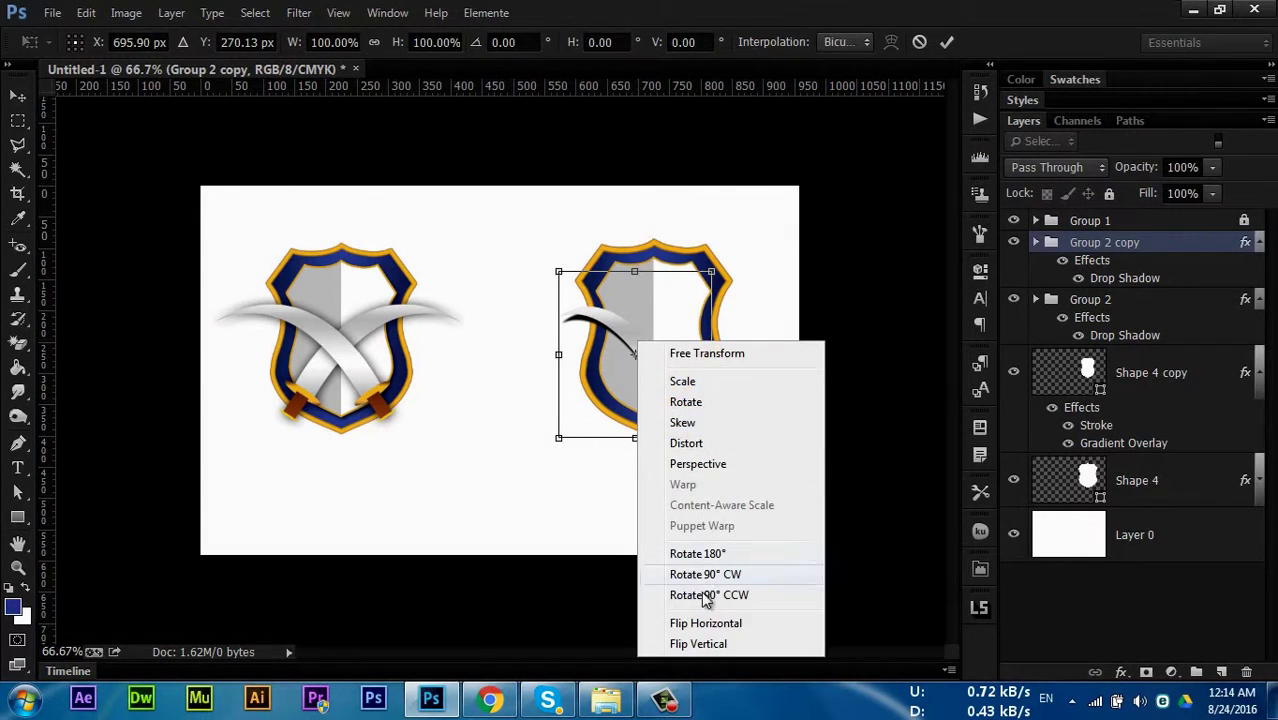
click(684, 623)
key(Return)
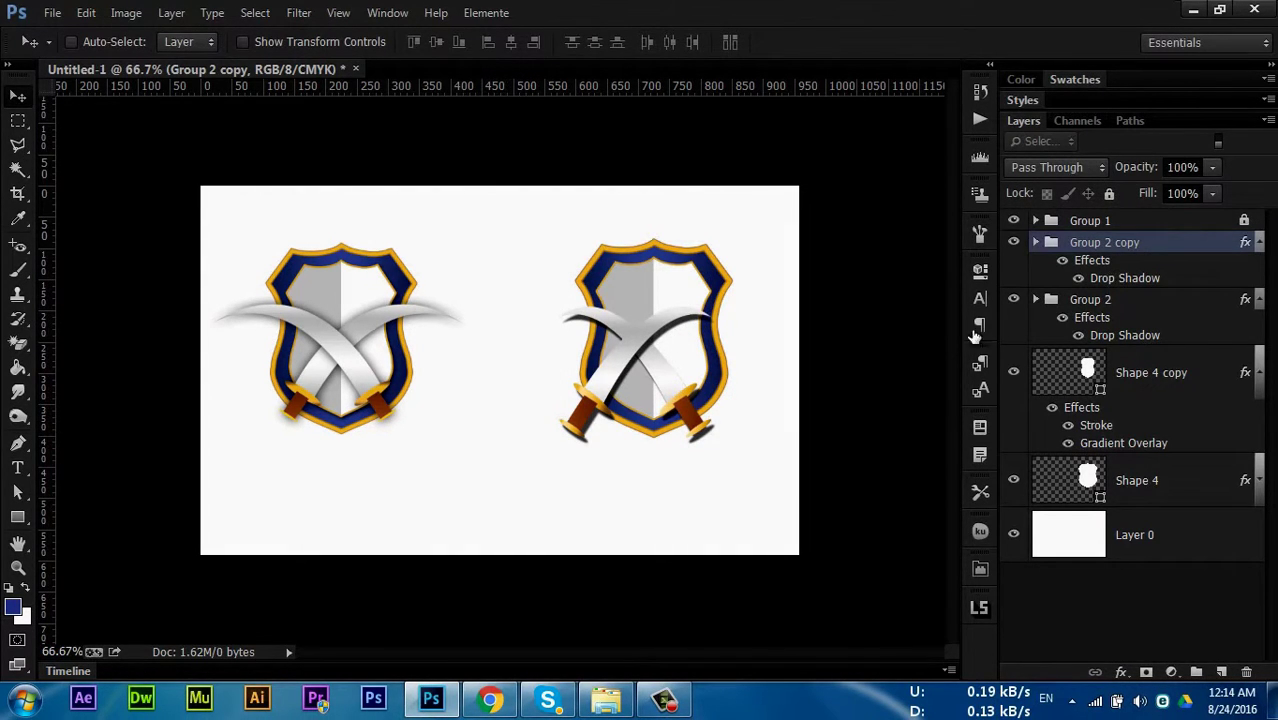
Set the copy's shadow to 58° without global light, then shift both swords right
double_click(1125, 278)
click(1047, 292)
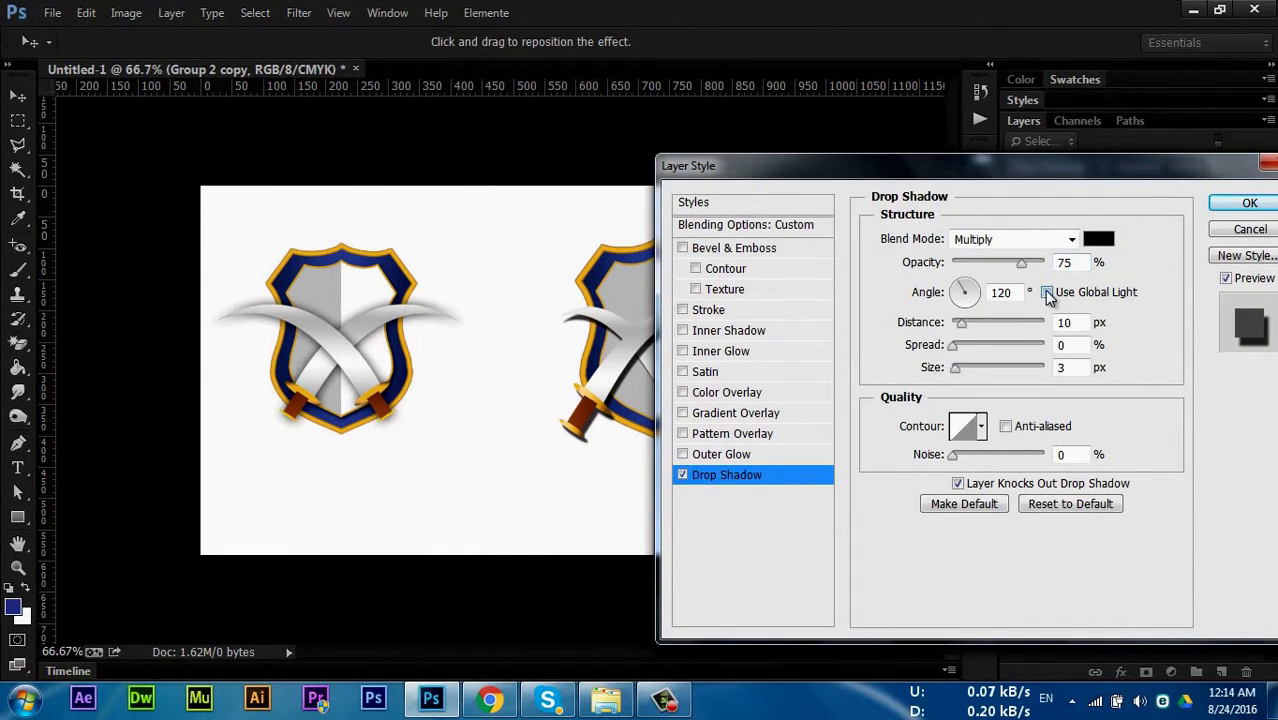
drag(963, 291, 975, 290)
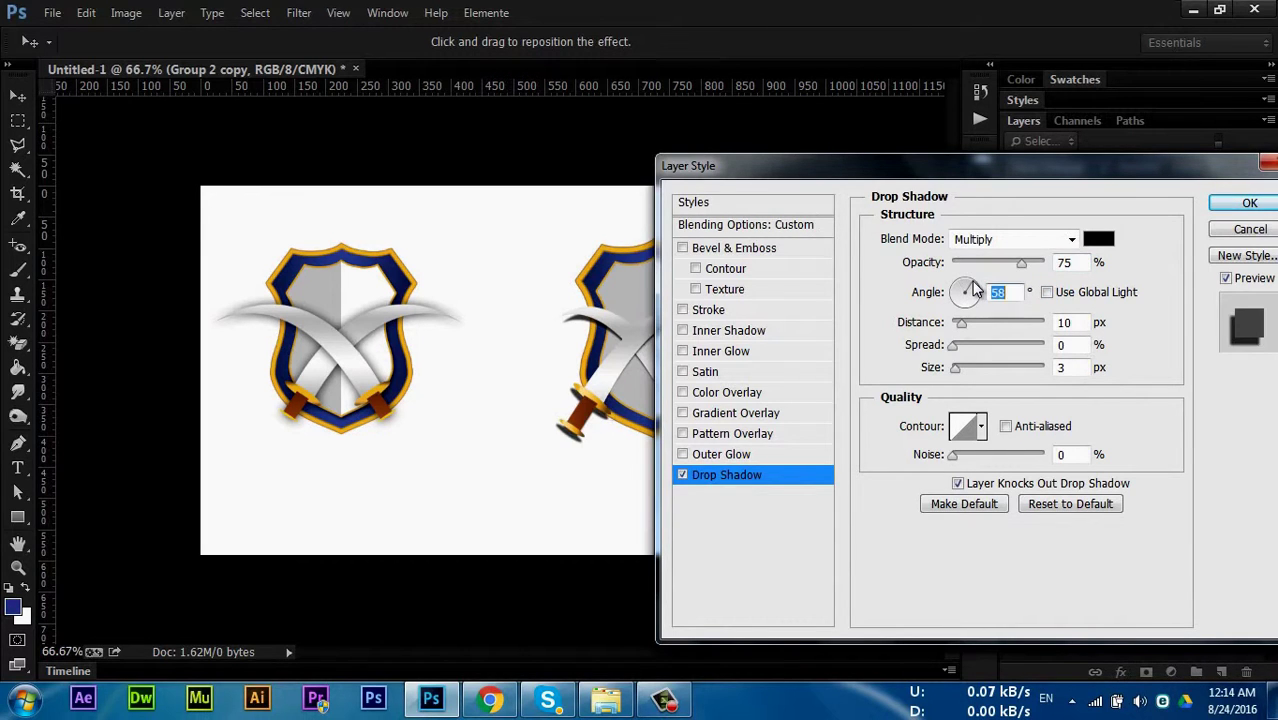
click(1240, 205)
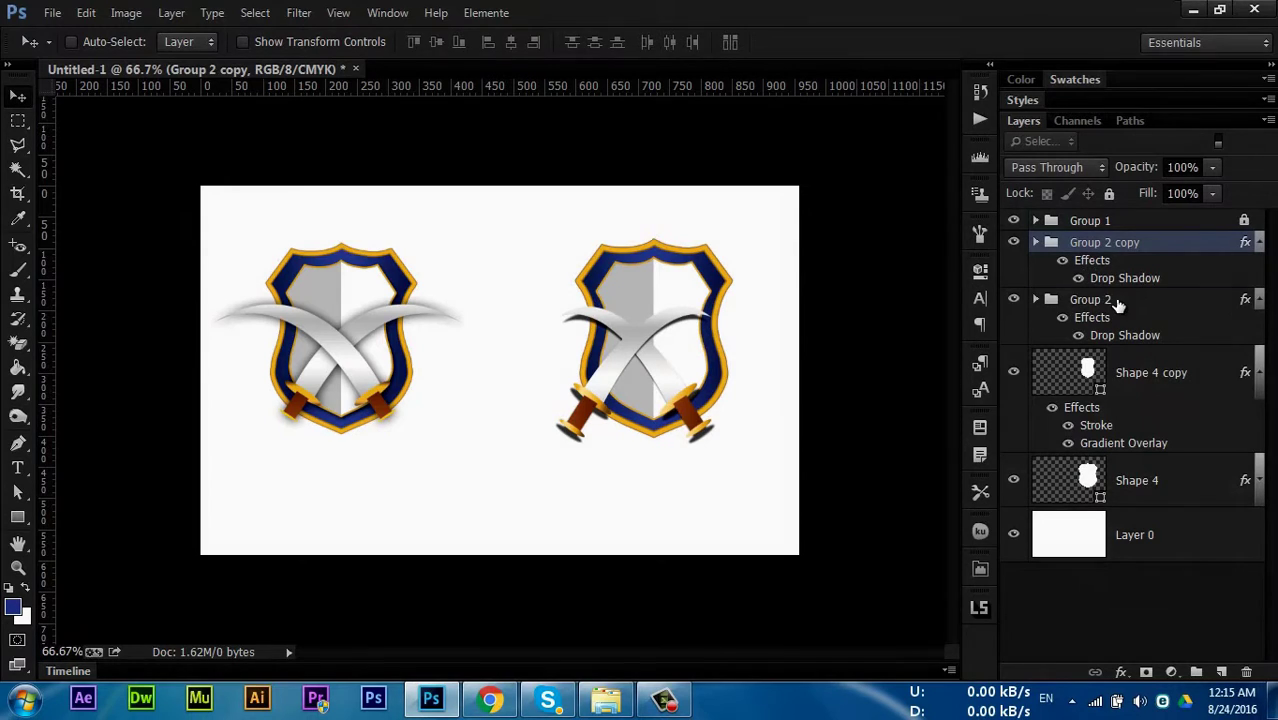
ctrl+click(1090, 299)
drag(631, 335, 649, 335)
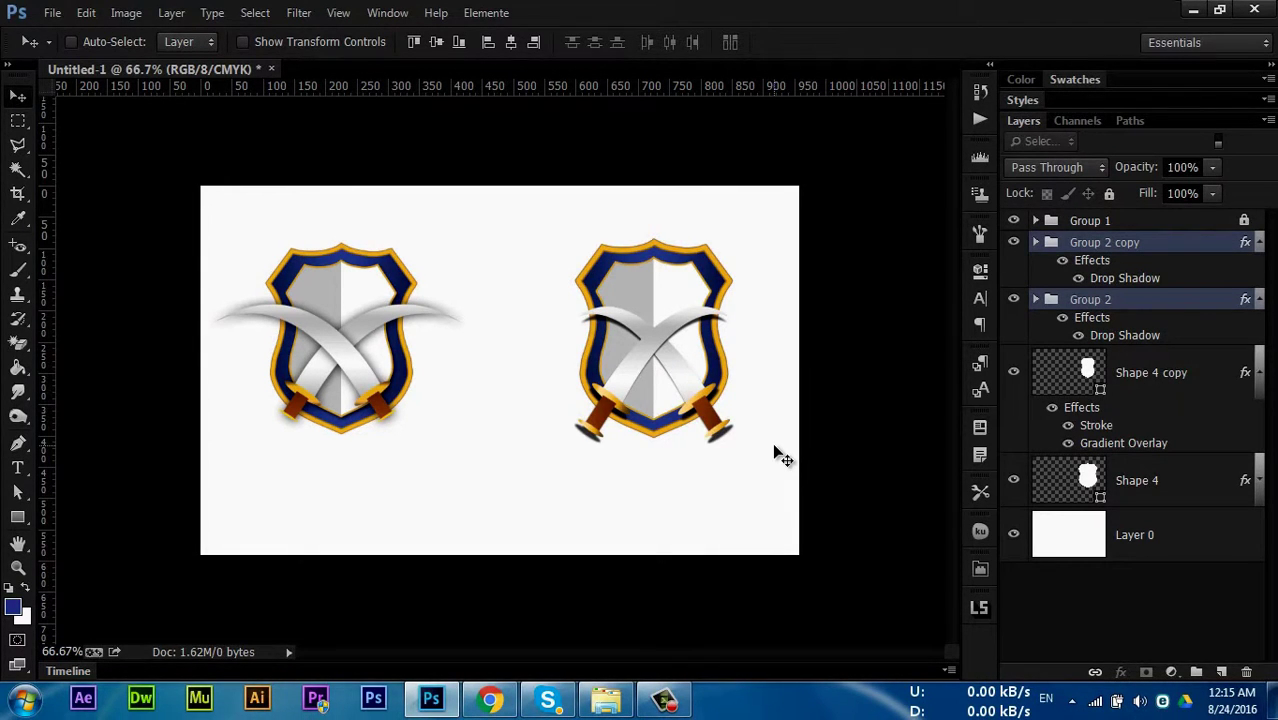
key(ctrl+plus)
key(ctrl+plus)
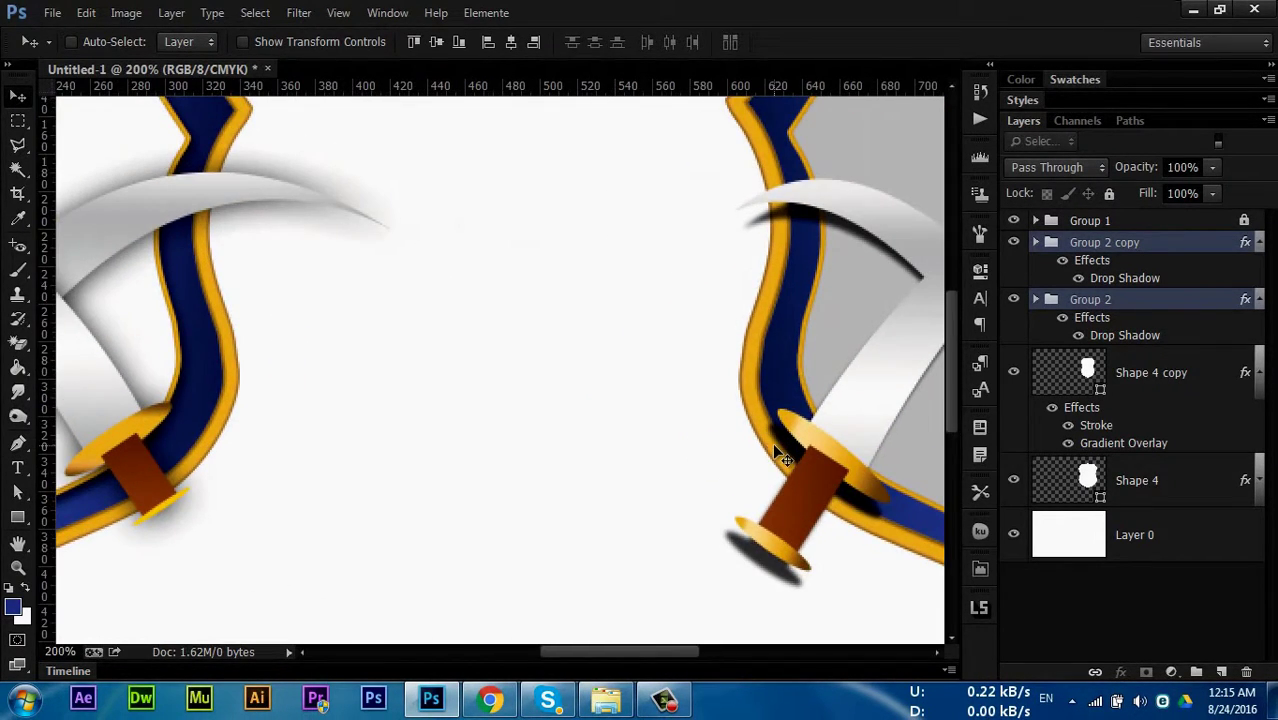
drag(510, 474, 477, 507)
key(ctrl+minus)
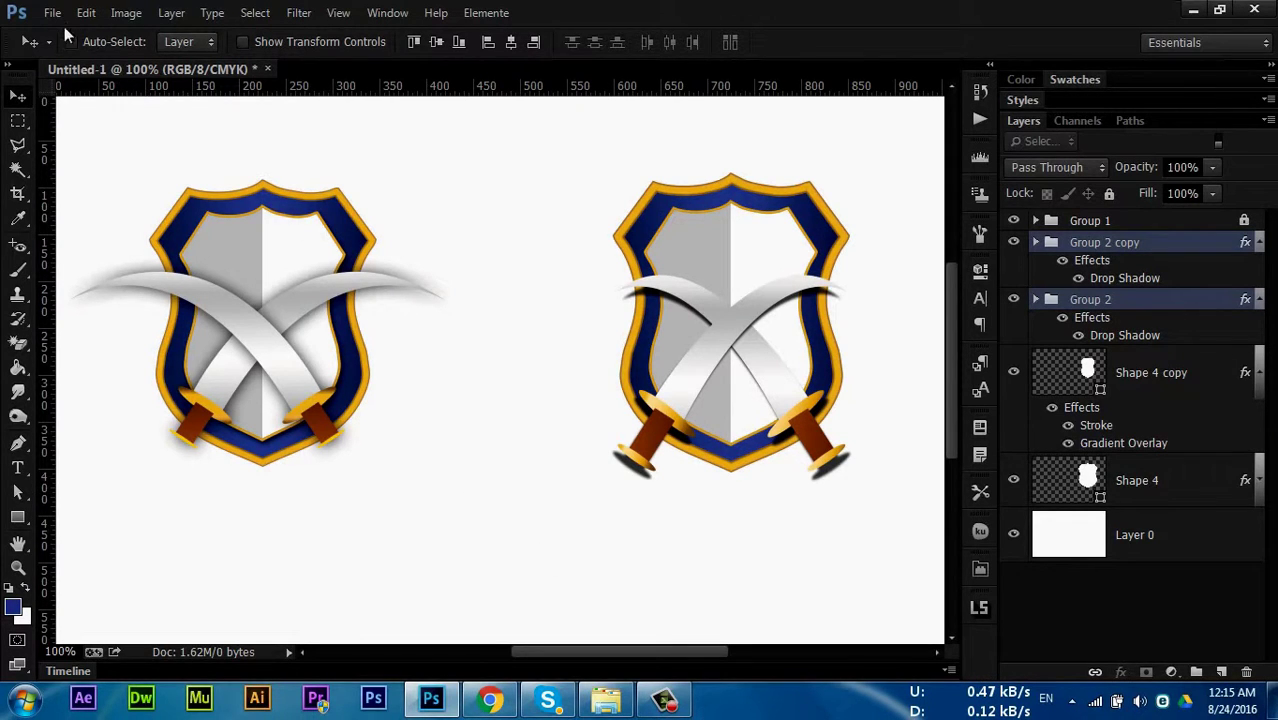
click(52, 12)
Open Save As, proposing Untitled-1.psd in Photoshop PSD format on the Desktop
click(106, 245)
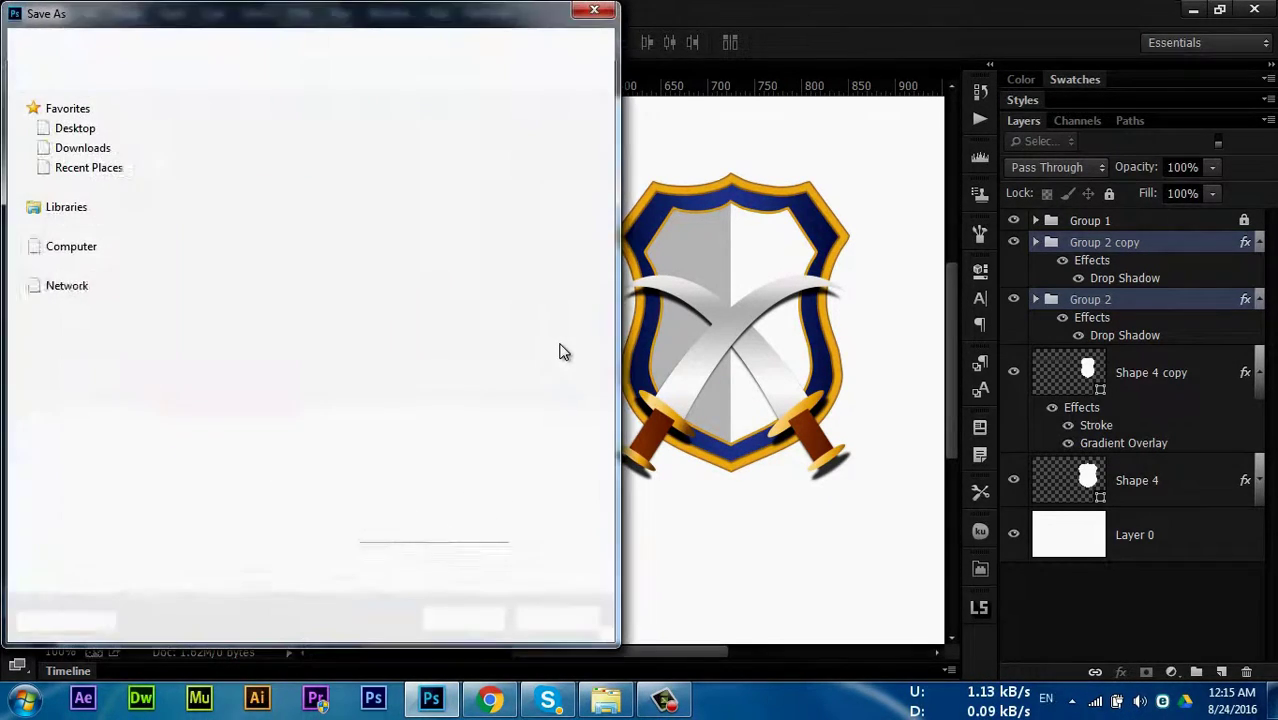
drag(288, 30, 608, 48)
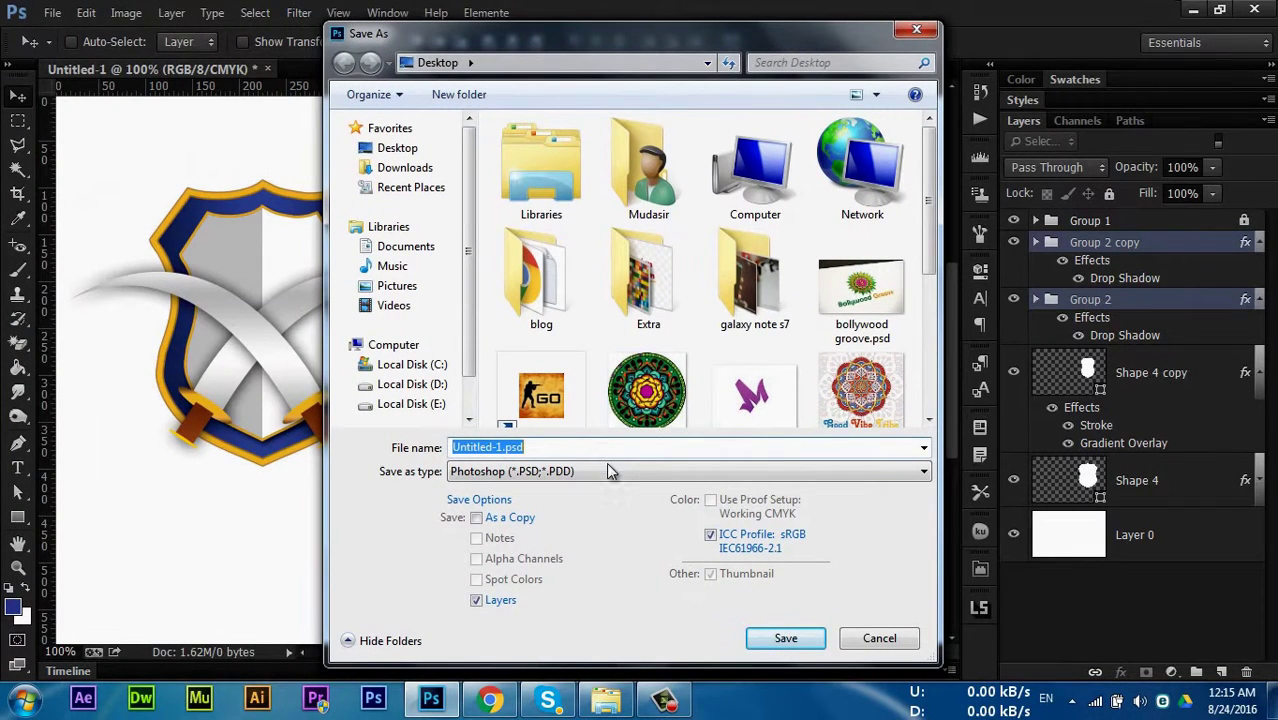